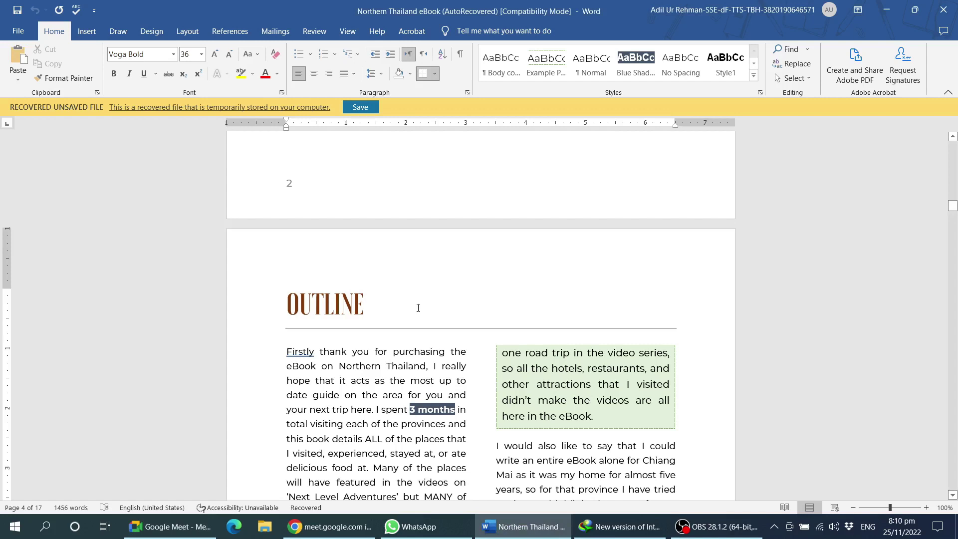
# Step: Move the cursor into the body text below OUTLINE and bring up the References ribbon
pyautogui.press('Down')
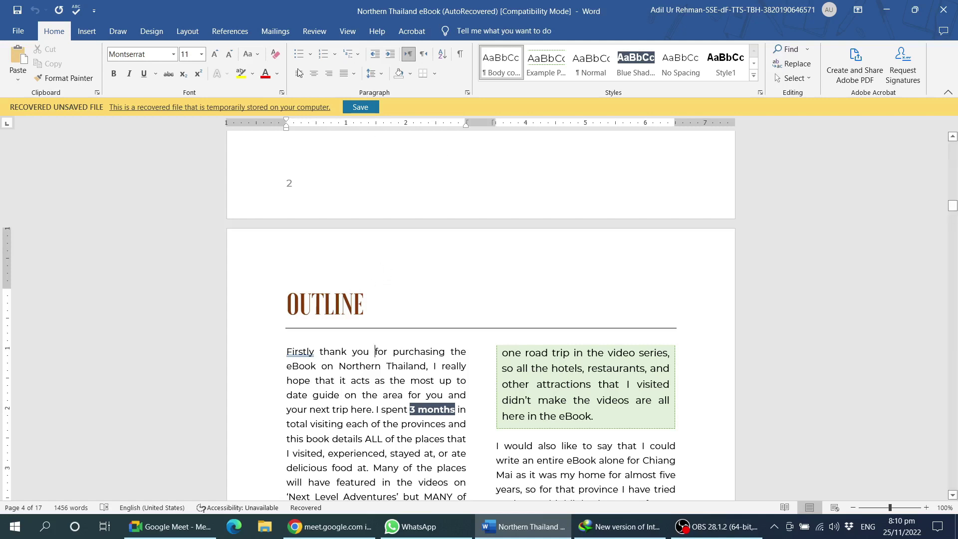
pyautogui.click(235, 32)
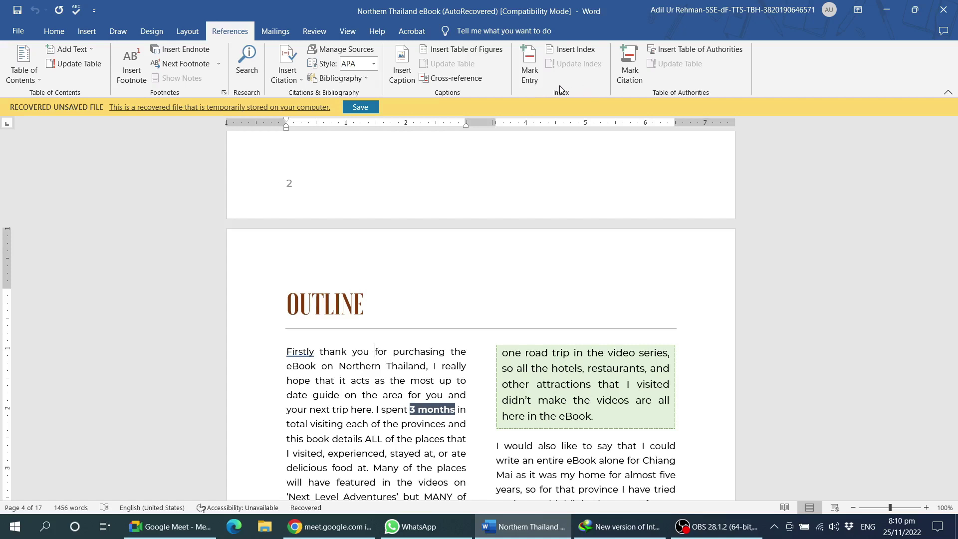
pyautogui.click(386, 314)
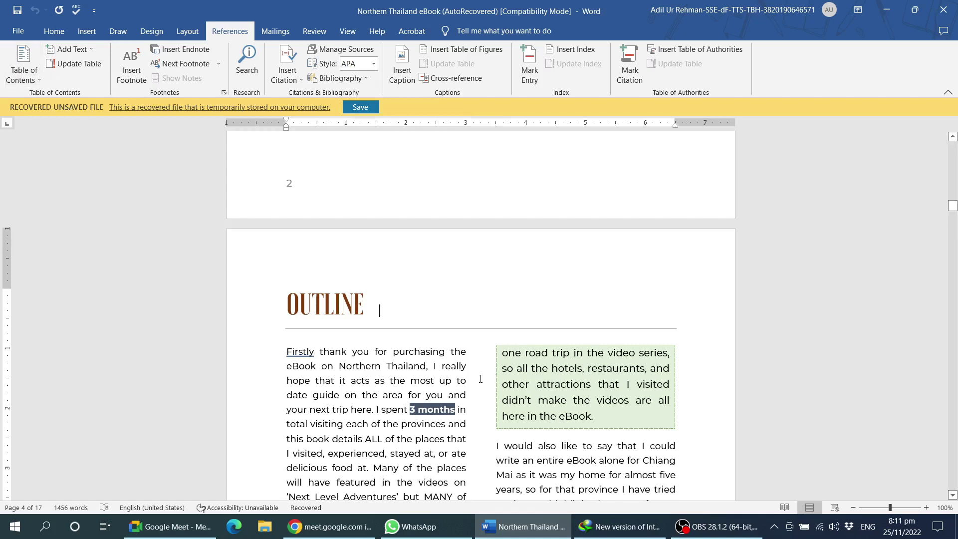
pyautogui.scroll(2, 481, 378)
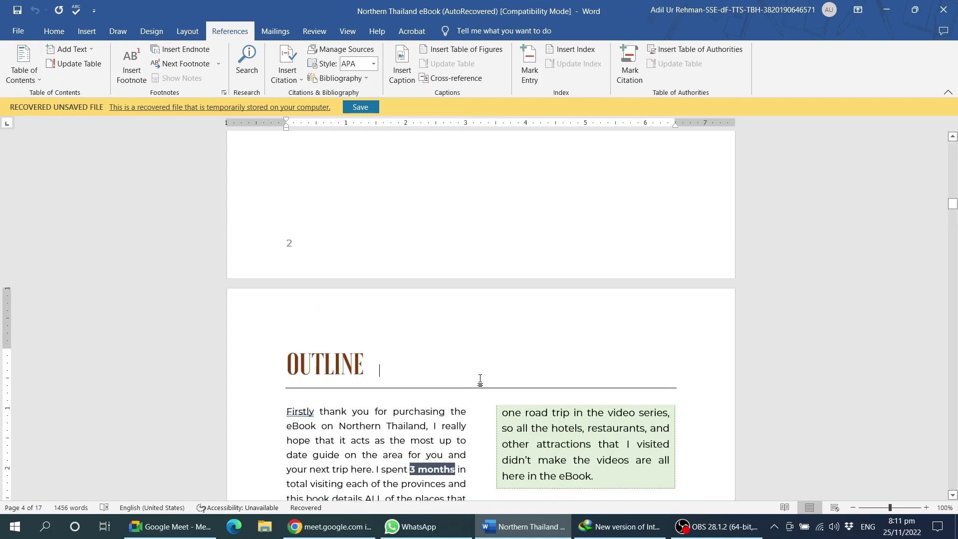
pyautogui.scroll(2, 480, 379)
pyautogui.scroll(1, 480, 379)
pyautogui.scroll(-4, 481, 379)
pyautogui.scroll(-1, 481, 379)
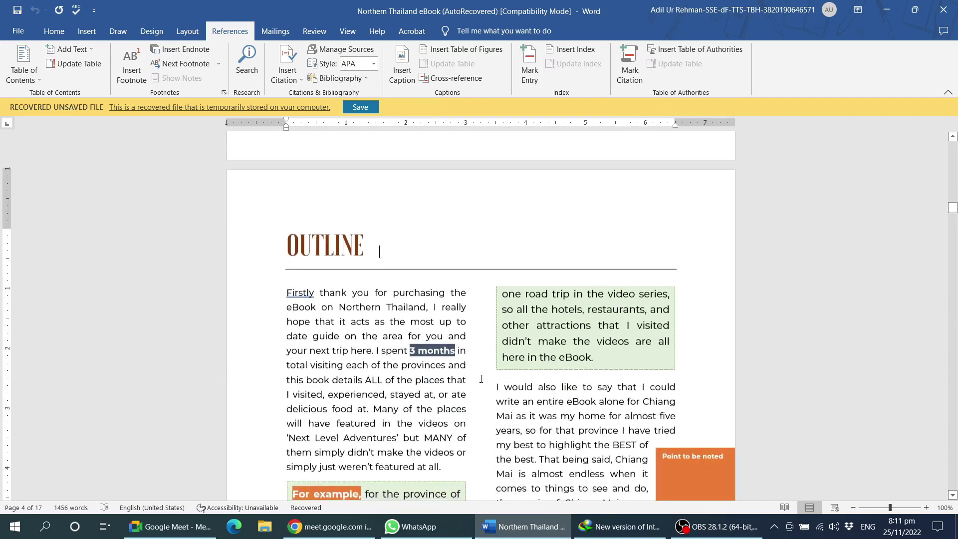
pyautogui.scroll(2, 481, 379)
pyautogui.scroll(3, 481, 379)
pyautogui.scroll(-4, 481, 379)
pyautogui.scroll(-1, 481, 379)
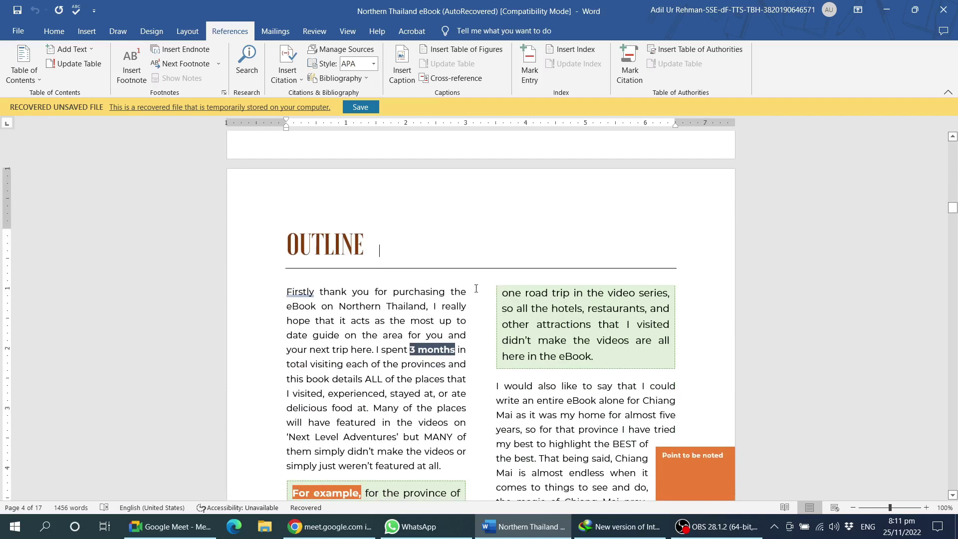
pyautogui.click(308, 244)
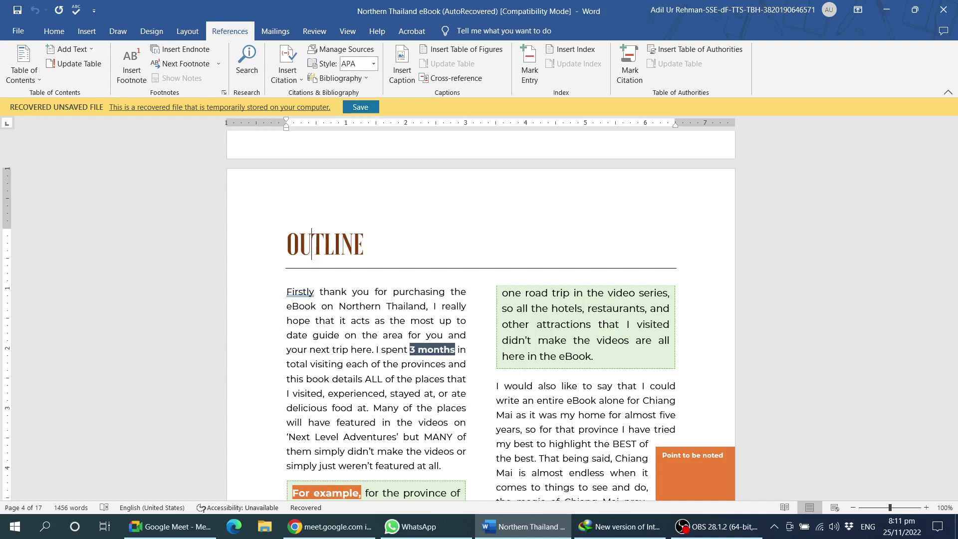
pyautogui.hotkey('alt', 'Tab')
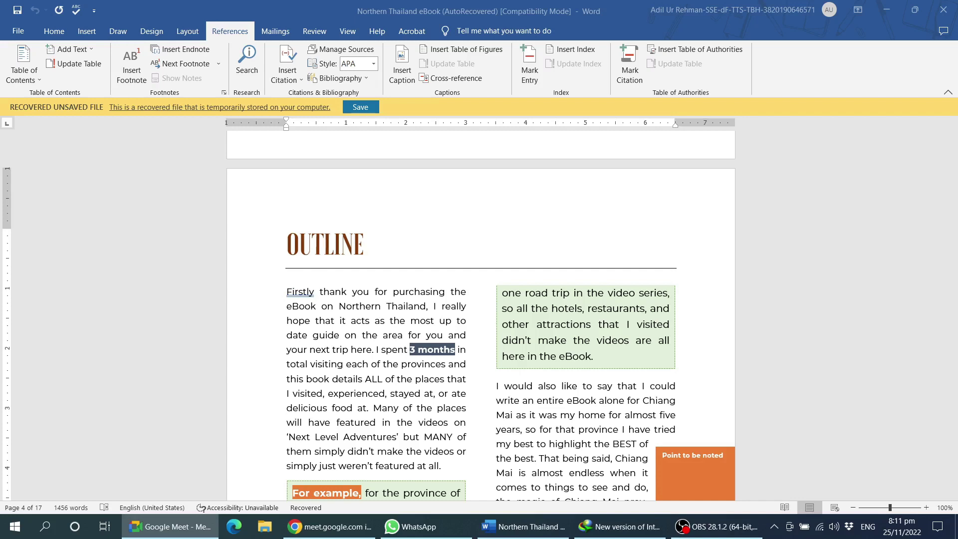
# Step: Insert a new comment on the OUTLINE heading from the Insert ribbon
pyautogui.click(88, 33)
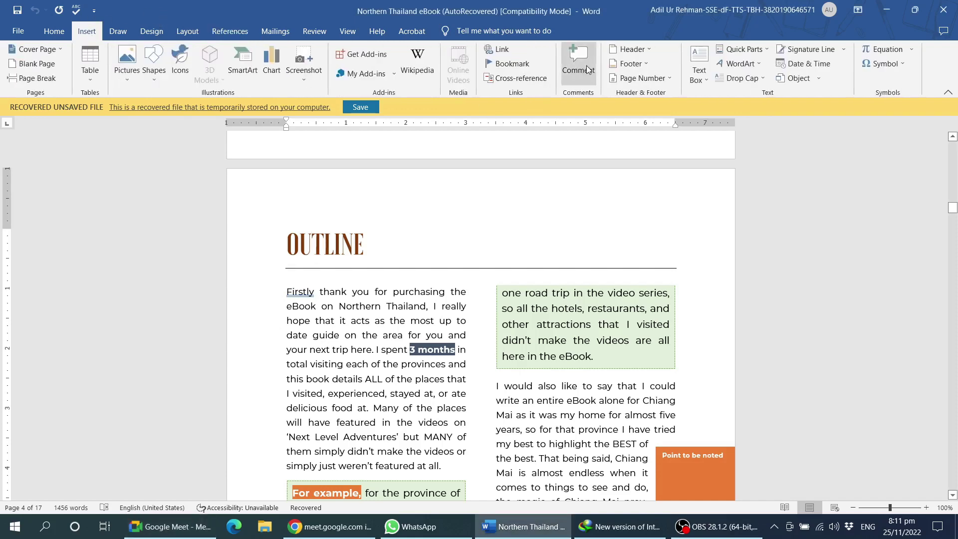
pyautogui.click(578, 62)
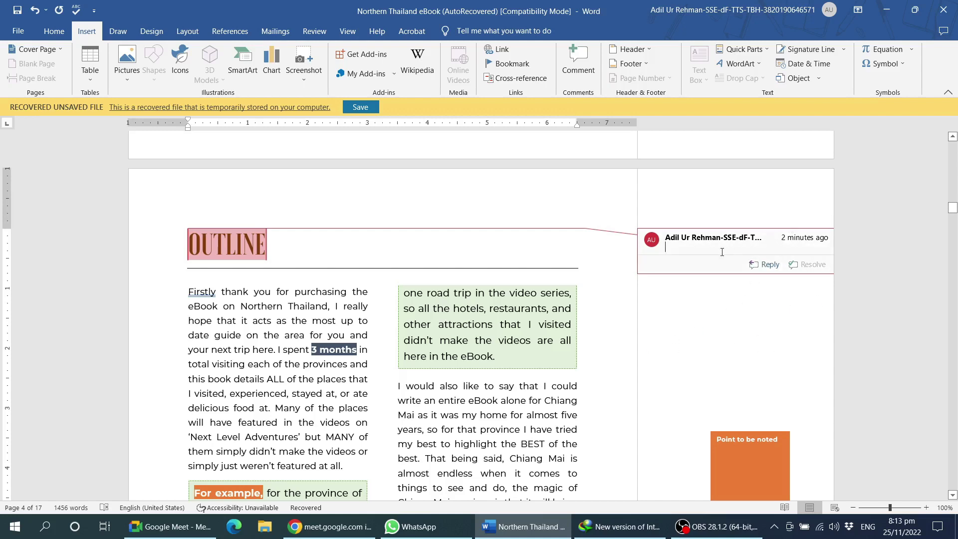
# Step: Preview the print layout, return to editing, and show the View then Review commands
pyautogui.hotkey('ctrl', 'p')
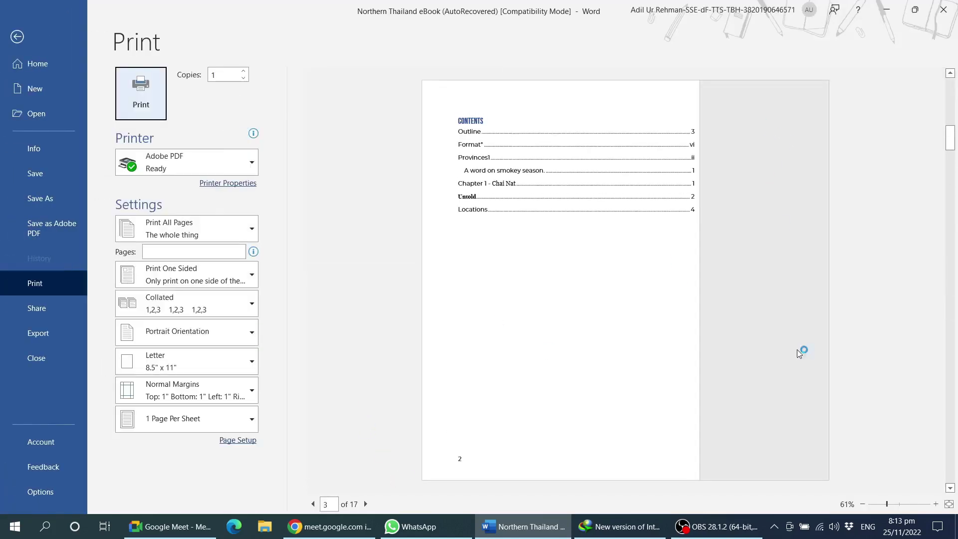
pyautogui.click(16, 38)
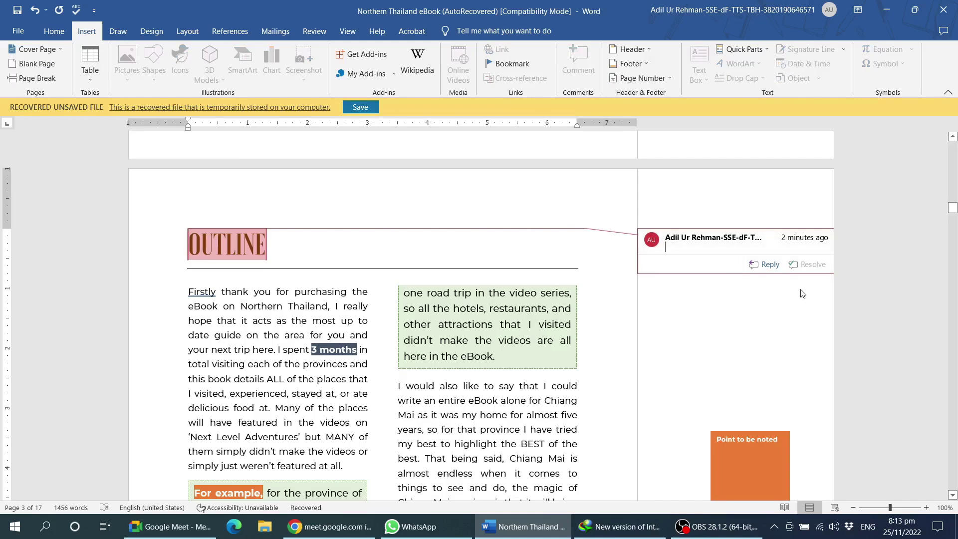
pyautogui.click(347, 31)
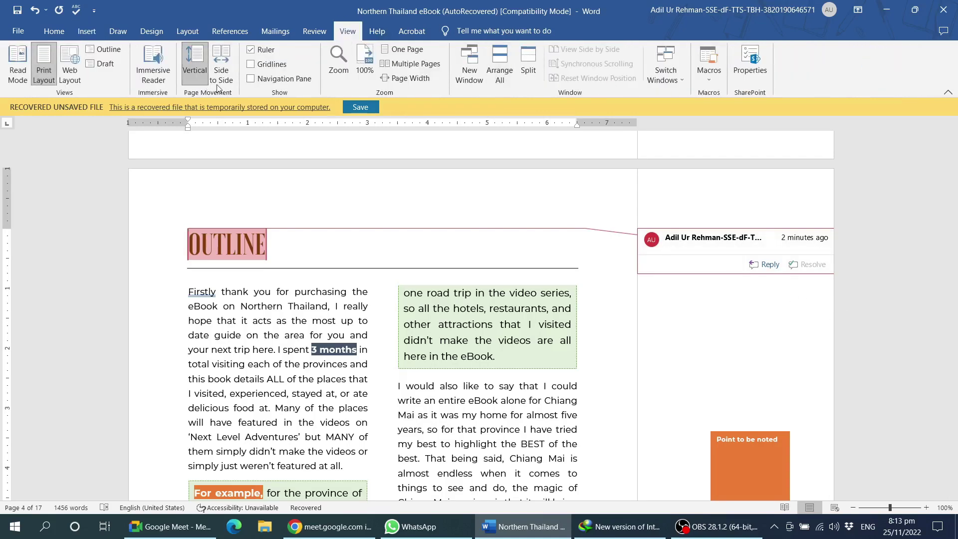
pyautogui.click(314, 31)
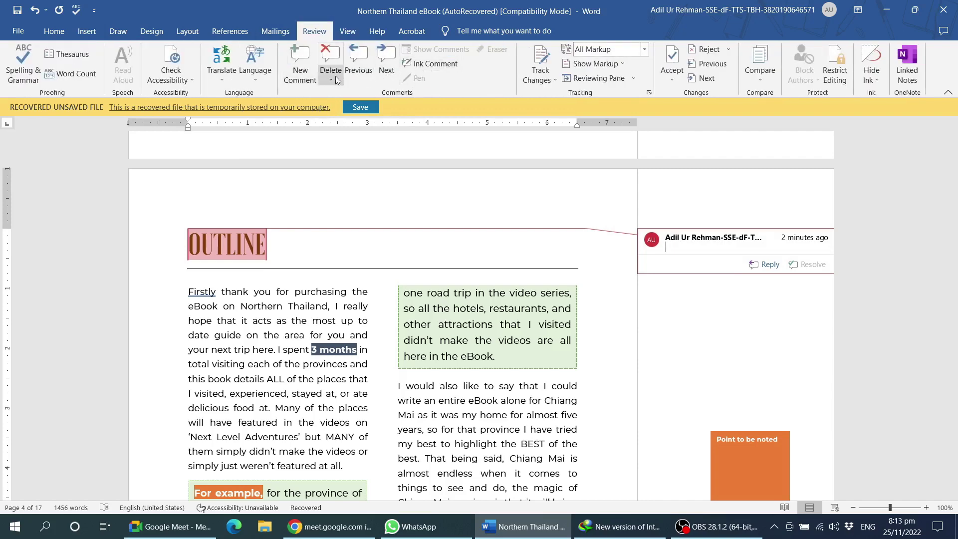
# Step: Open and dismiss the comment Delete options twice, undoing the last action each time
pyautogui.click(333, 77)
pyautogui.click(299, 88)
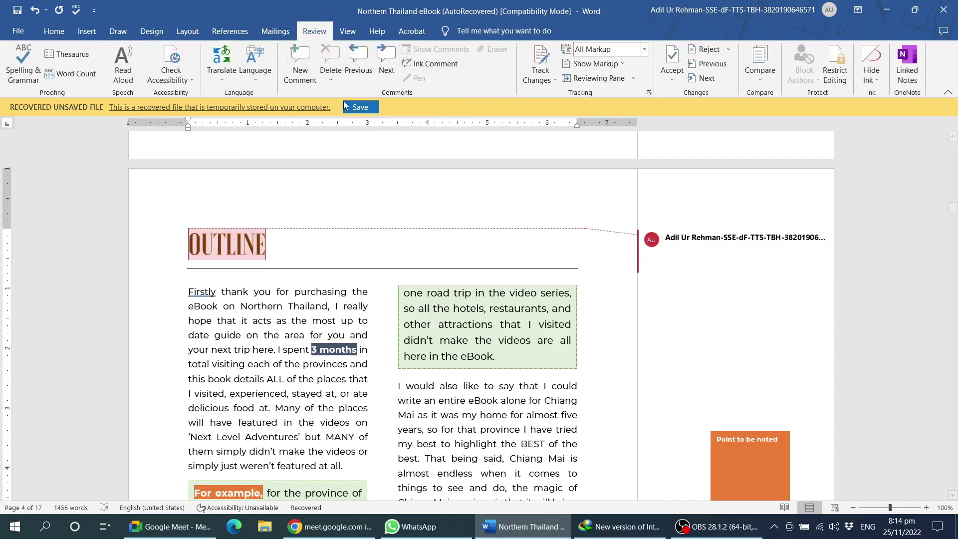
pyautogui.hotkey('ctrl', 'z')
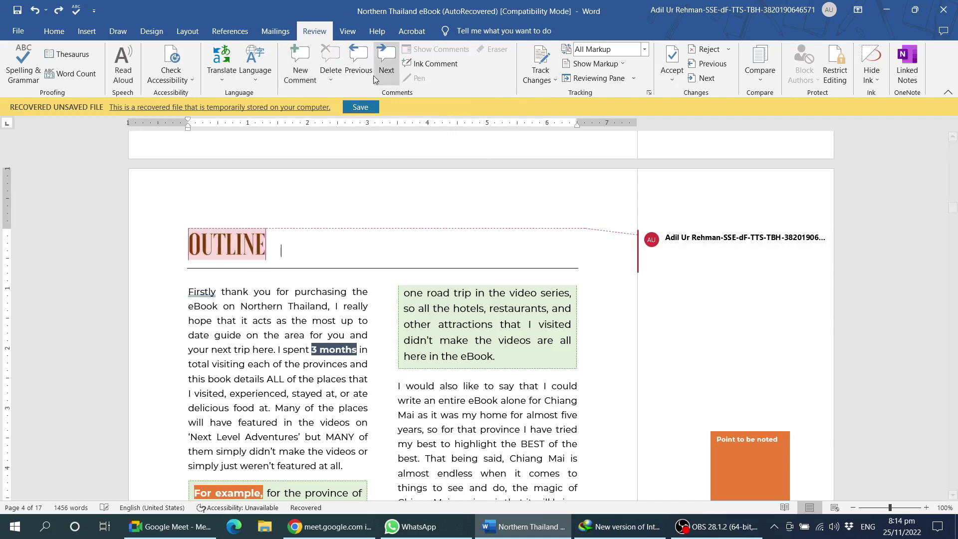
pyautogui.click(332, 78)
pyautogui.click(479, 68)
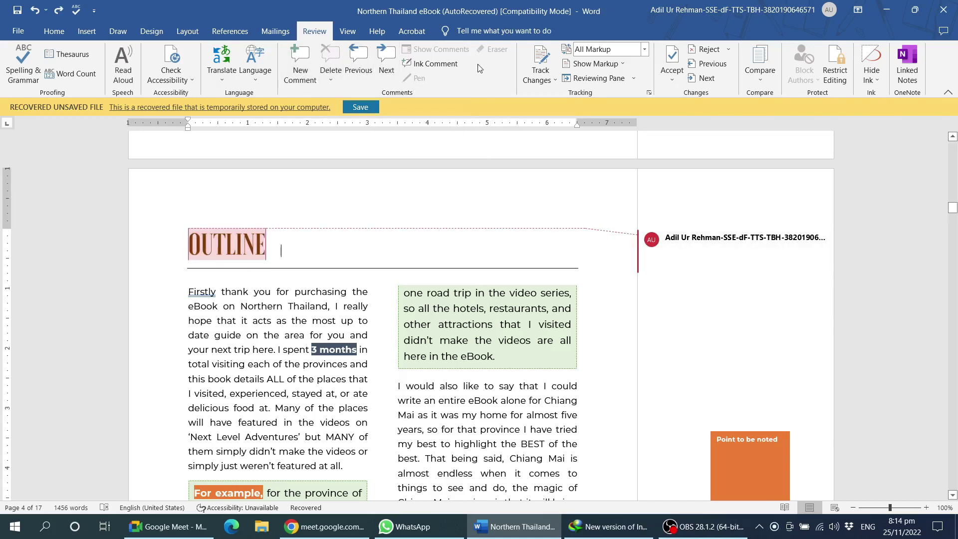
pyautogui.hotkey('ctrl', 'z')
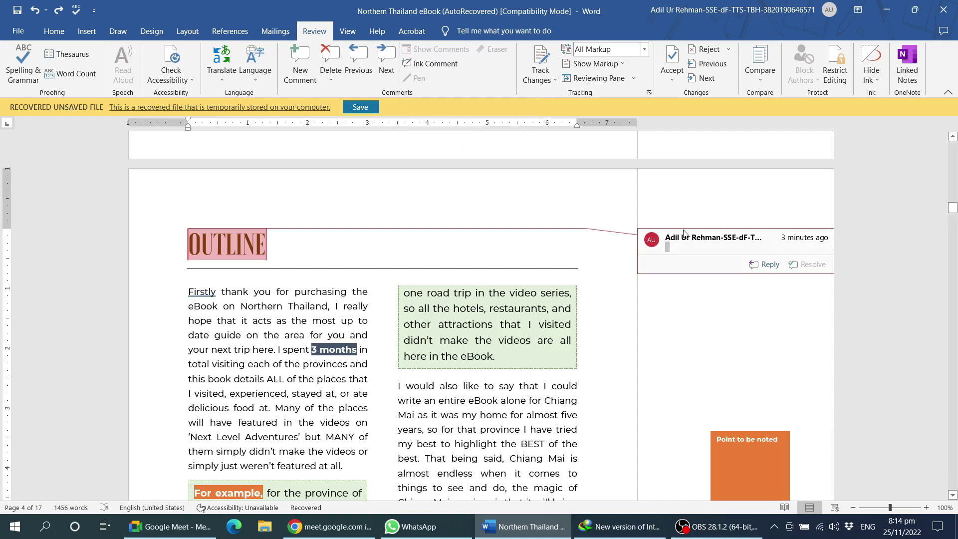
pyautogui.click(555, 189)
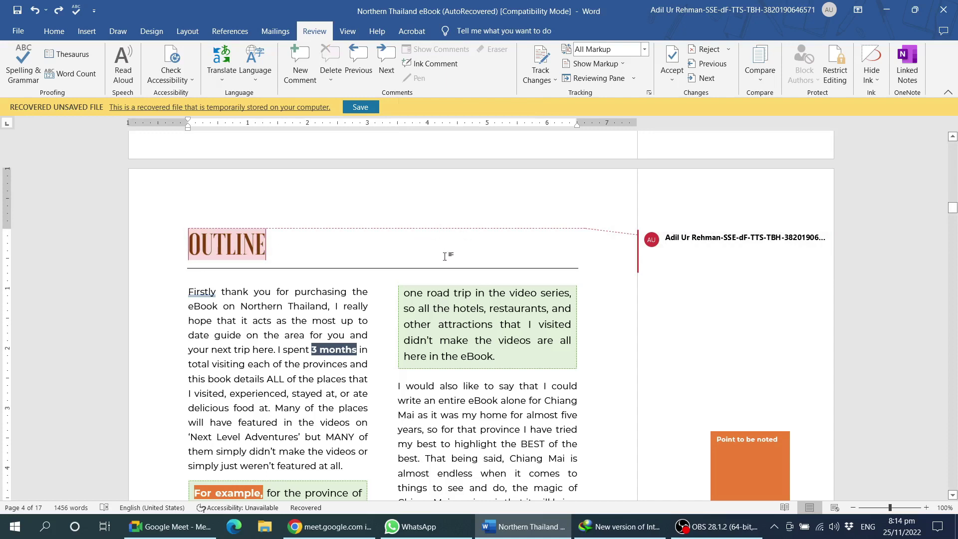
pyautogui.click(684, 257)
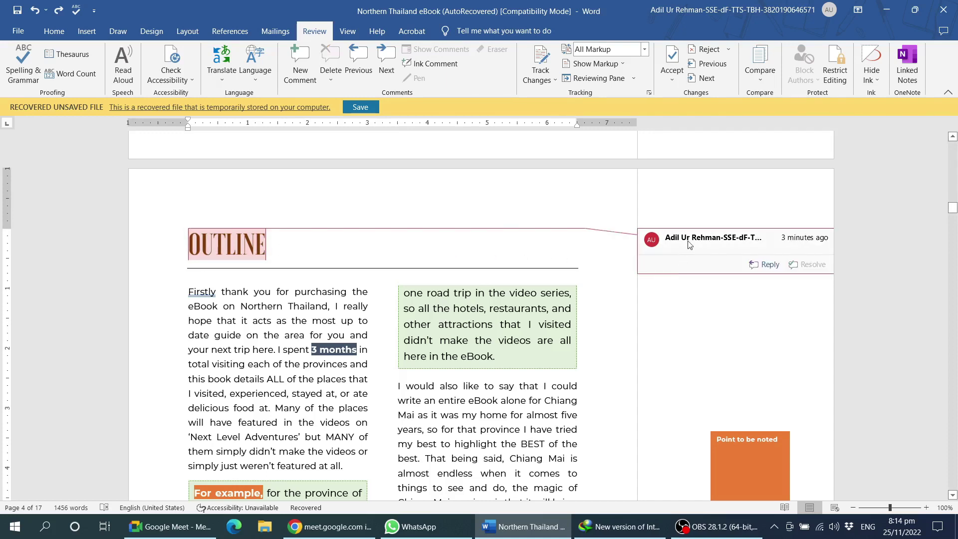
pyautogui.click(569, 246)
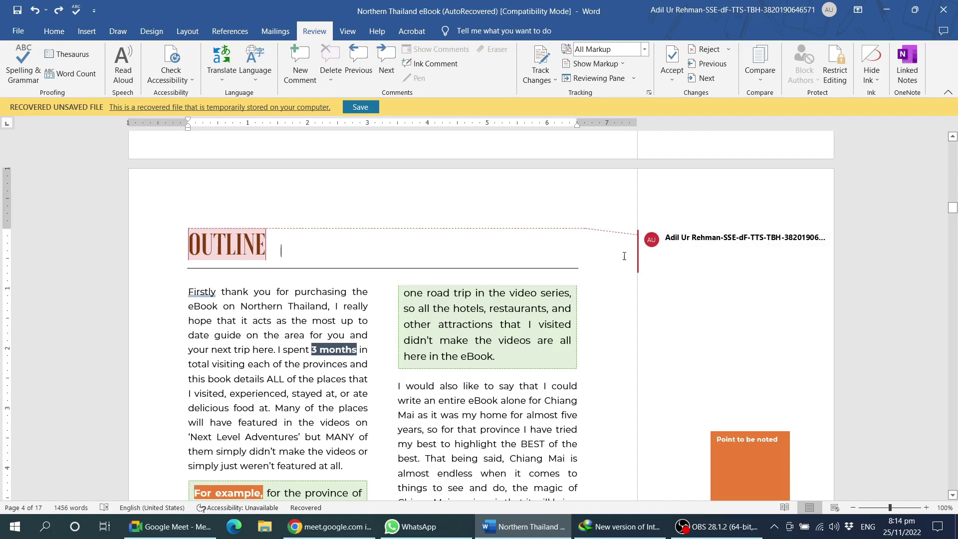
pyautogui.click(711, 251)
pyautogui.moveTo(711, 250)
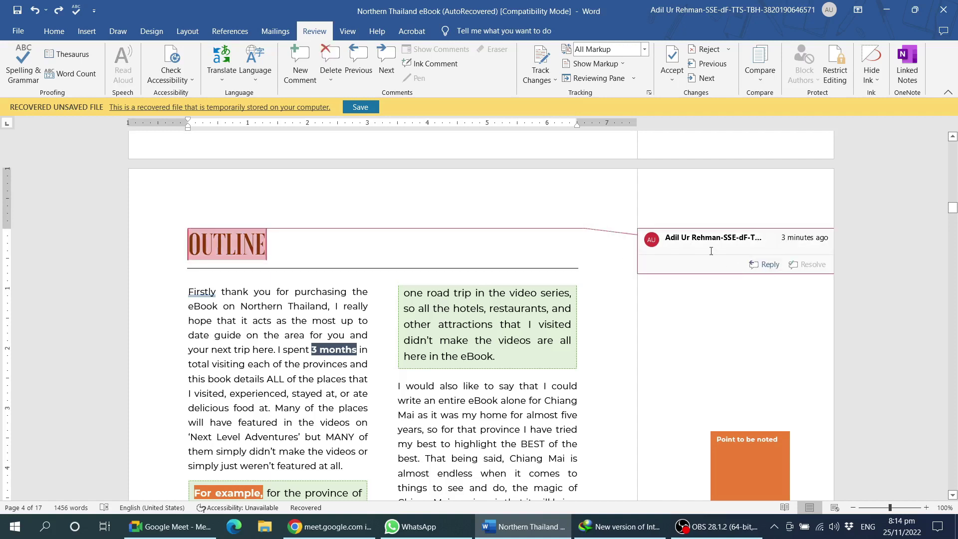
pyautogui.click(479, 250)
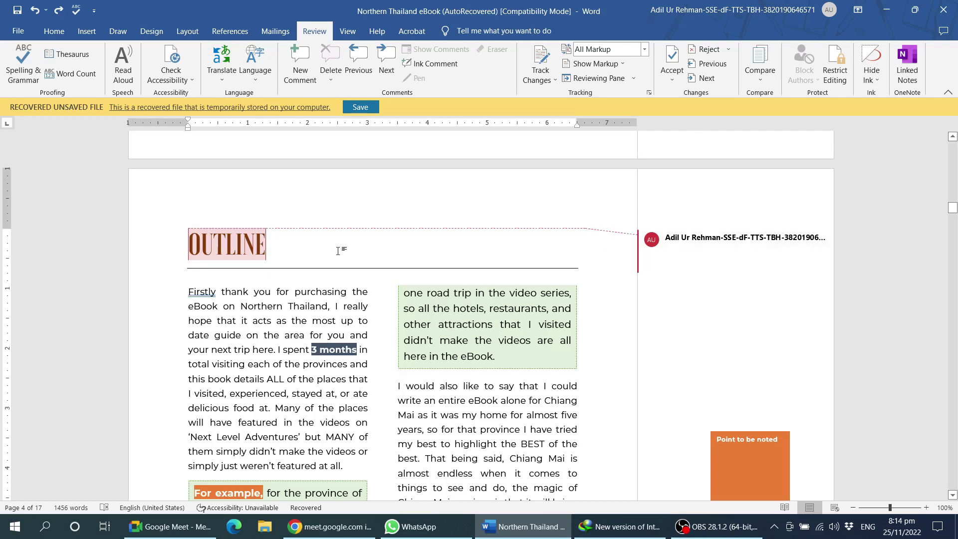
pyautogui.doubleClick(340, 122)
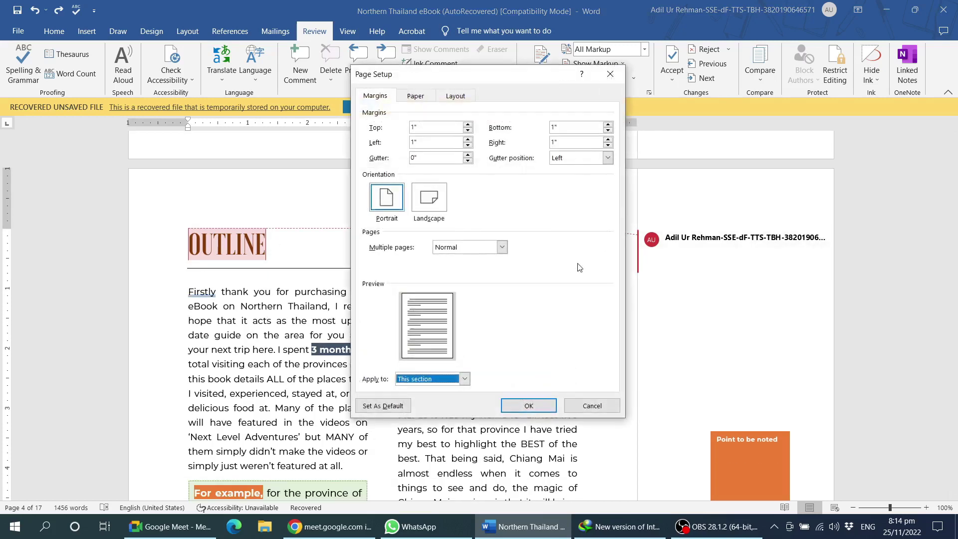
pyautogui.click(594, 406)
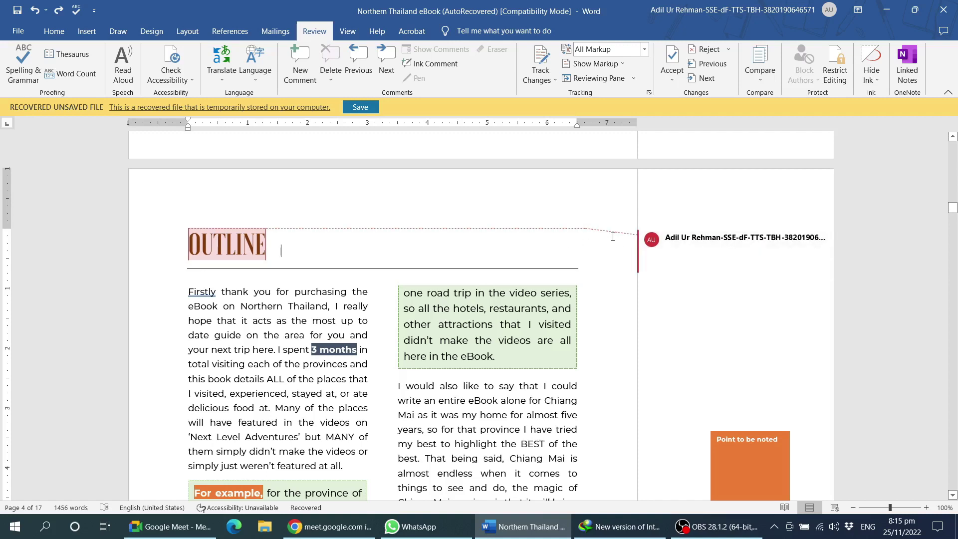
pyautogui.click(504, 340)
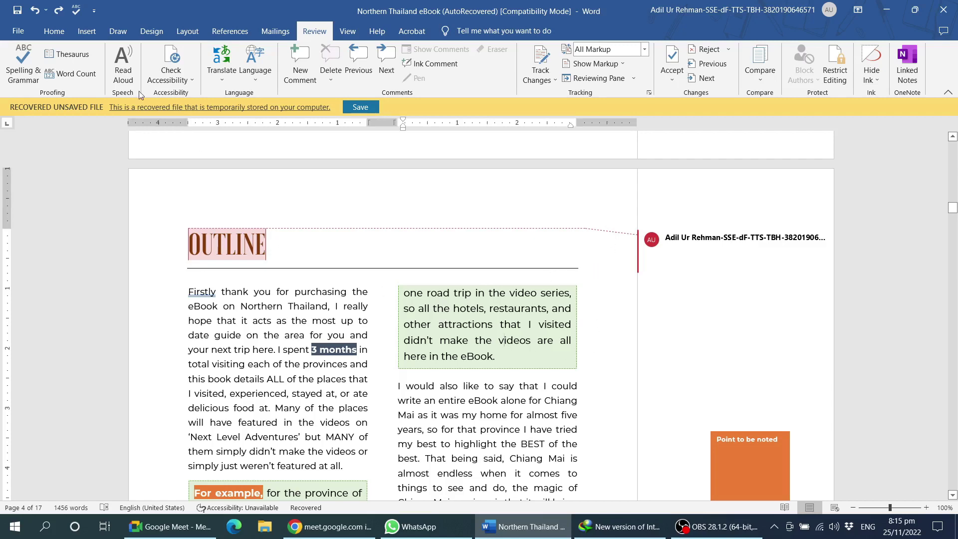
# Step: In the Font dialog, set Montserrat 12 pt as default for all Normal-template documents
pyautogui.click(54, 31)
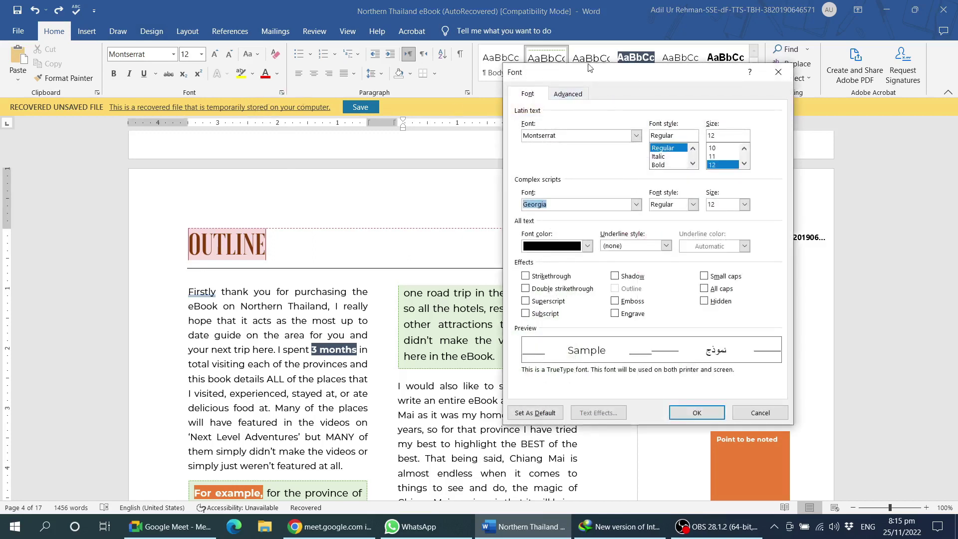
pyautogui.moveTo(636, 74); pyautogui.dragTo(514, 97)
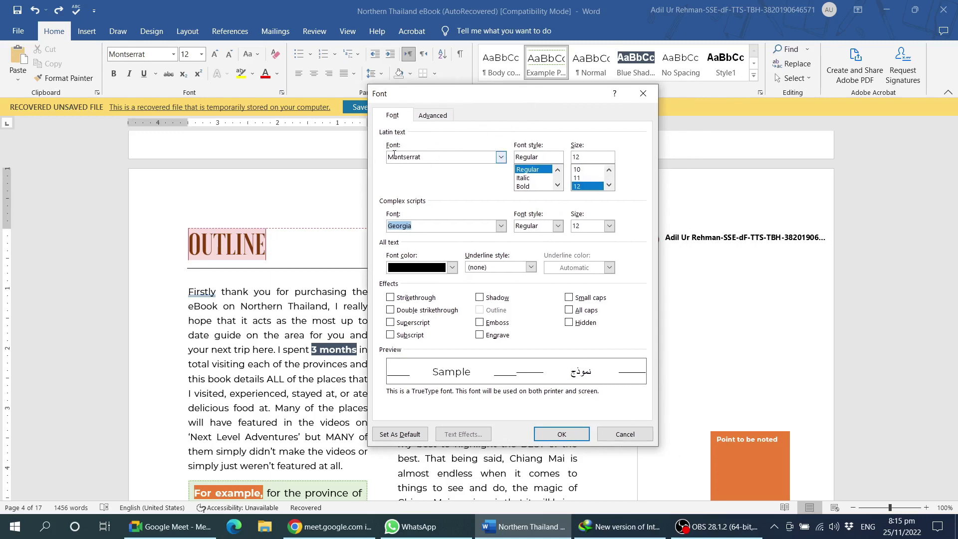
pyautogui.click(420, 157)
pyautogui.click(542, 155)
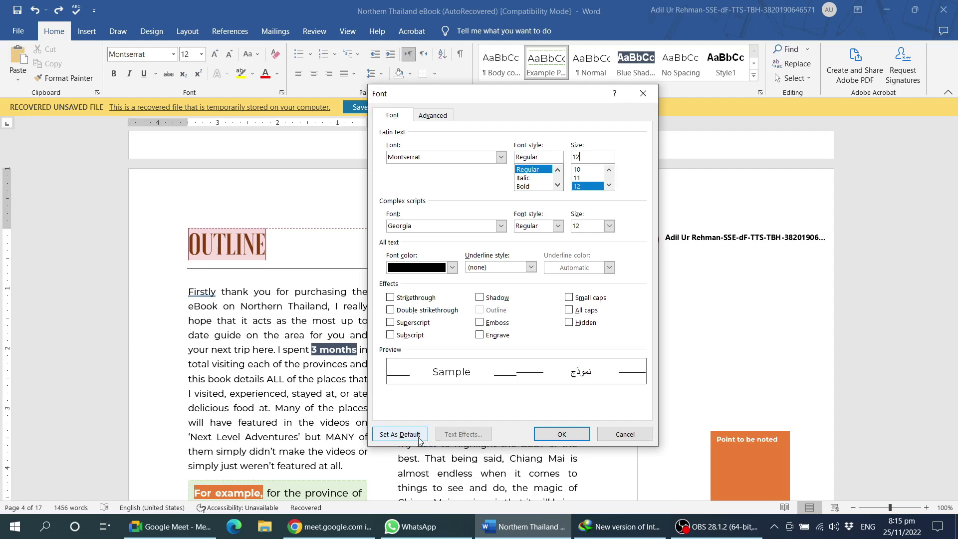
pyautogui.click(392, 434)
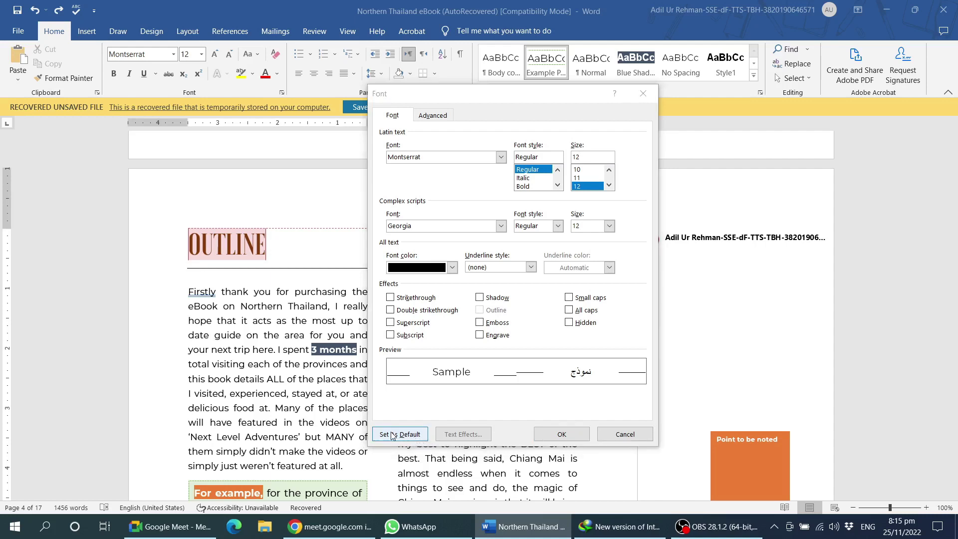
pyautogui.moveTo(469, 218); pyautogui.dragTo(420, 222)
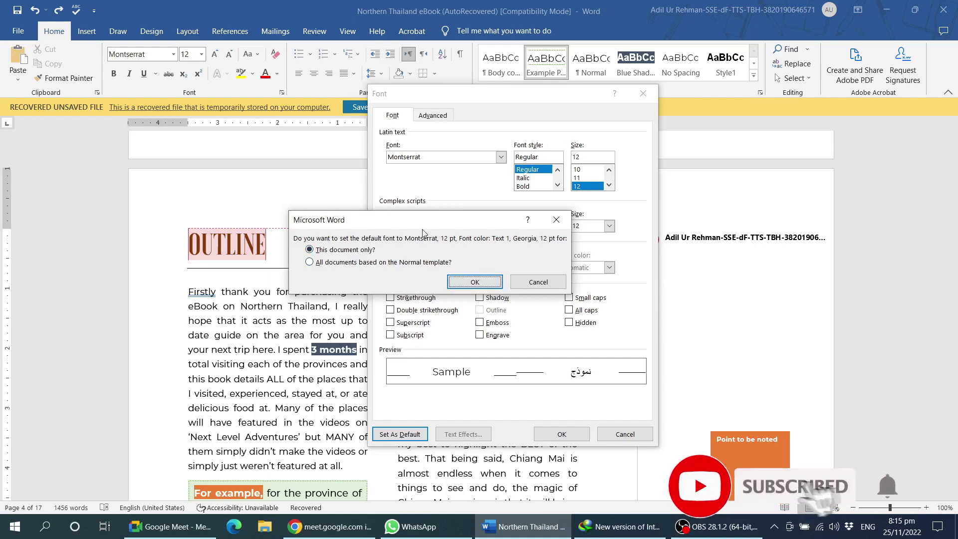
pyautogui.click(310, 263)
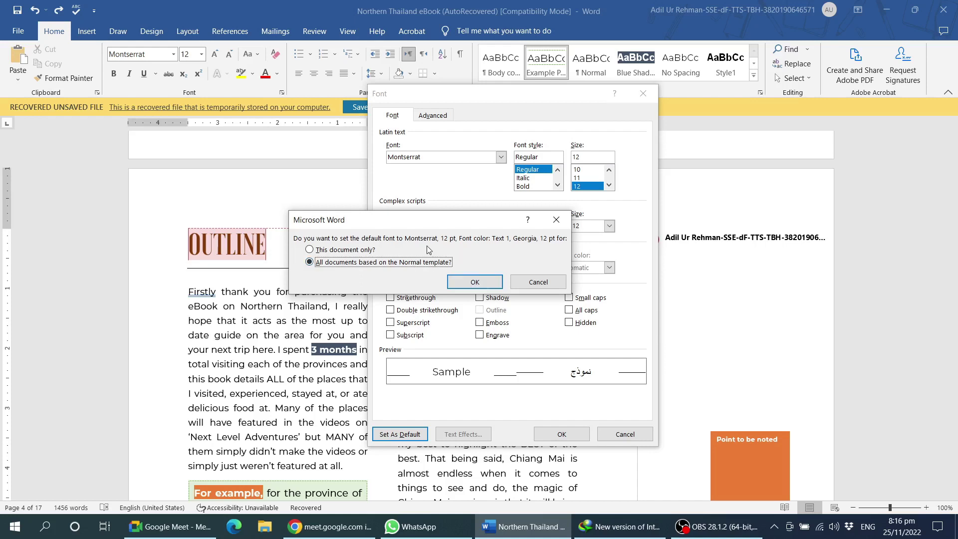
pyautogui.click(534, 284)
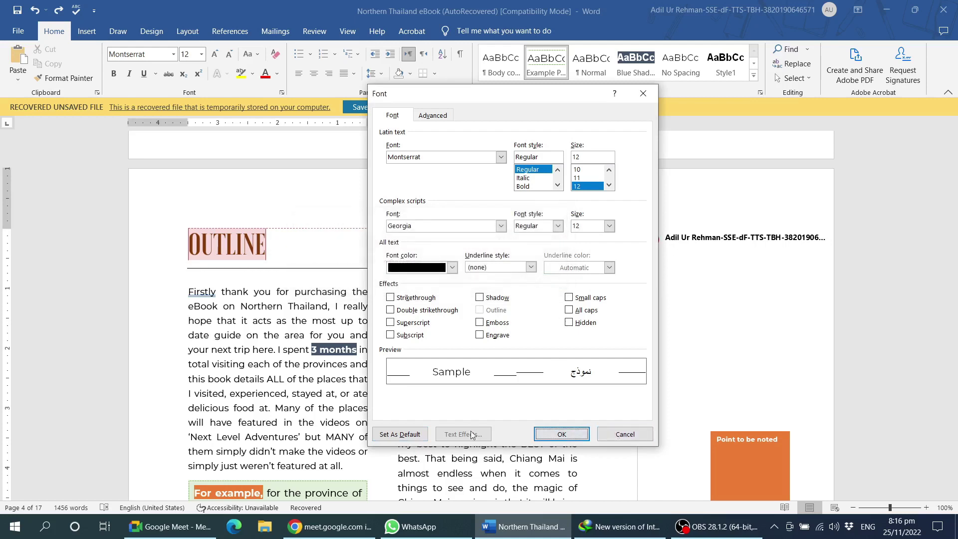
pyautogui.click(631, 434)
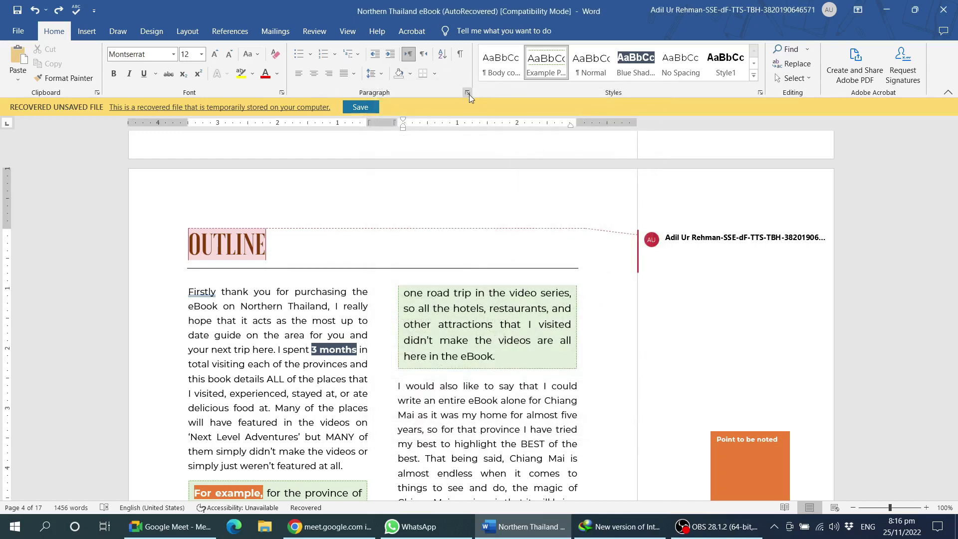
# Step: Cancel the Paragraph dialog, then click into the heading and select the word OUTLINE
pyautogui.click(468, 93)
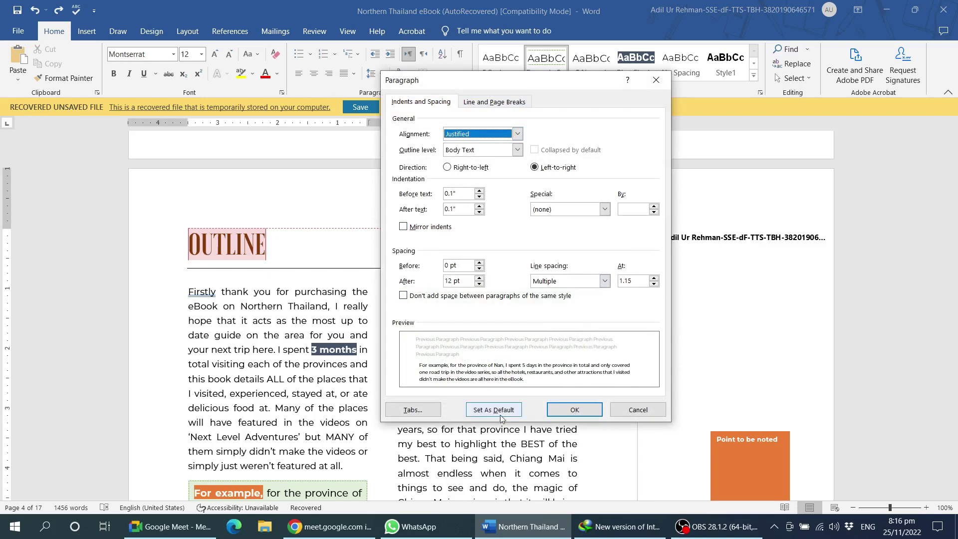
pyautogui.click(633, 412)
pyautogui.click(377, 225)
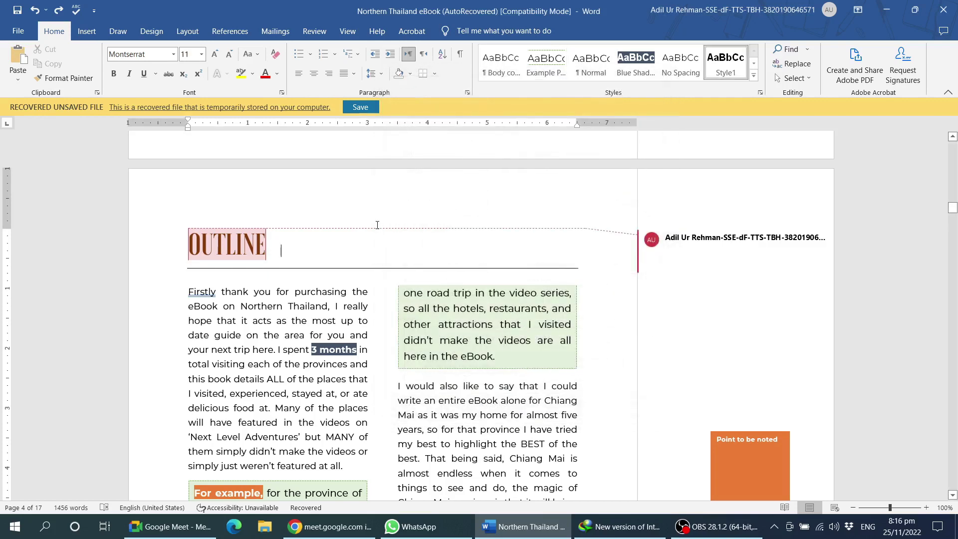
pyautogui.click(383, 269)
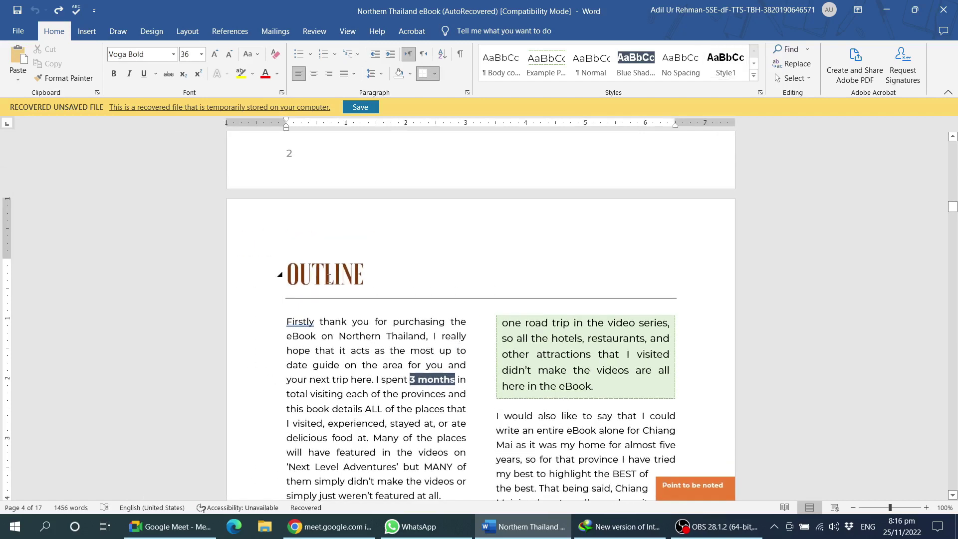
pyautogui.doubleClick(284, 272)
pyautogui.scroll(4, 500, 324)
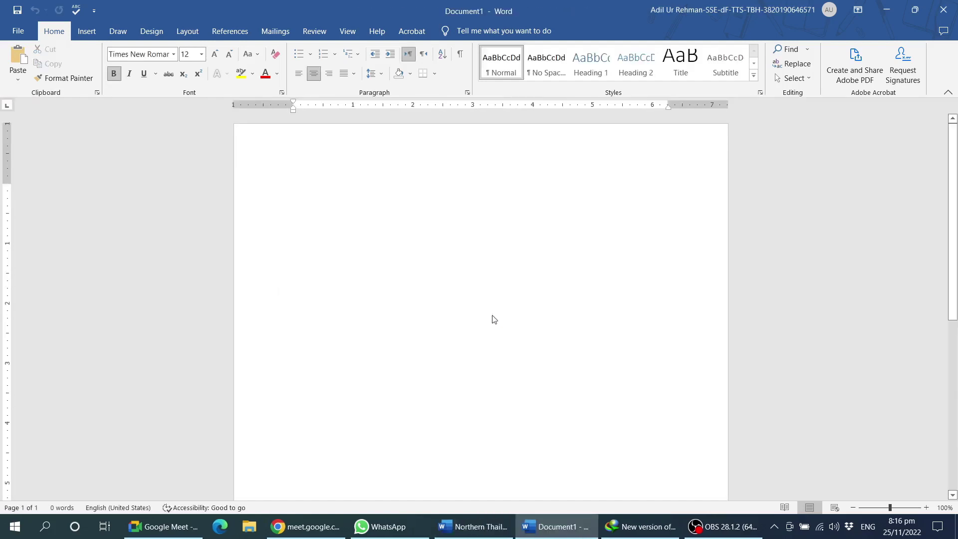
# Step: Replace the formatted paste in Document1 with a Keep Text Only paste of the eBook
pyautogui.hotkey('ctrl', 'v')
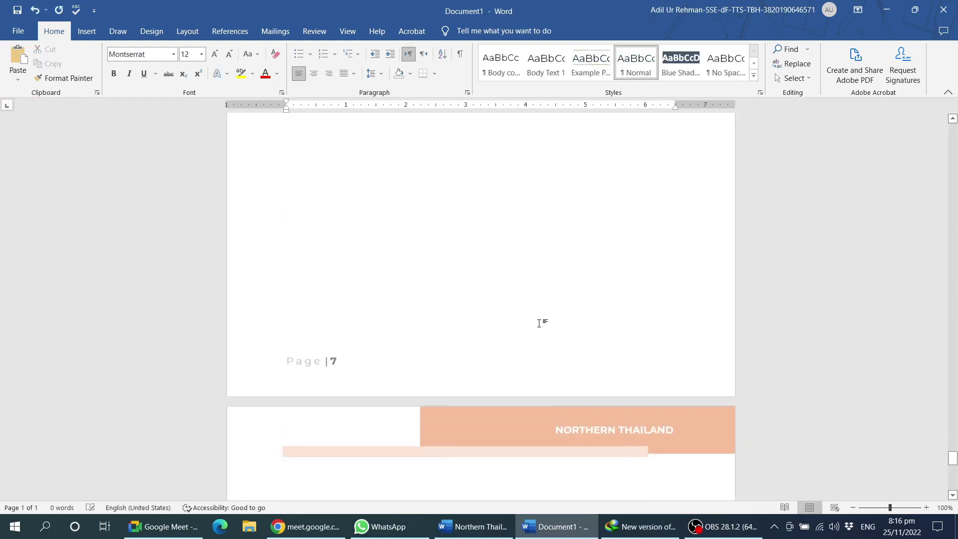
pyautogui.hotkey('ctrl', 'z')
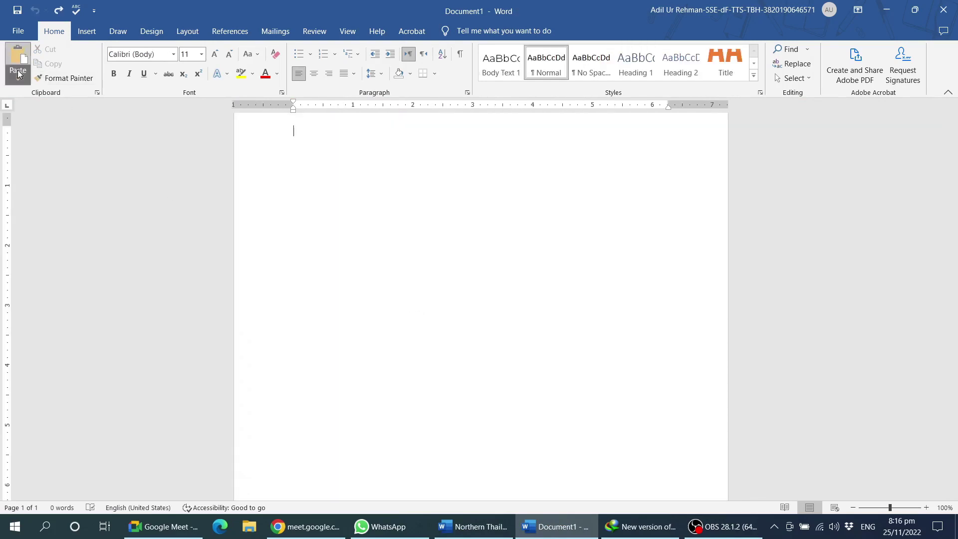
pyautogui.click(18, 78)
pyautogui.click(92, 112)
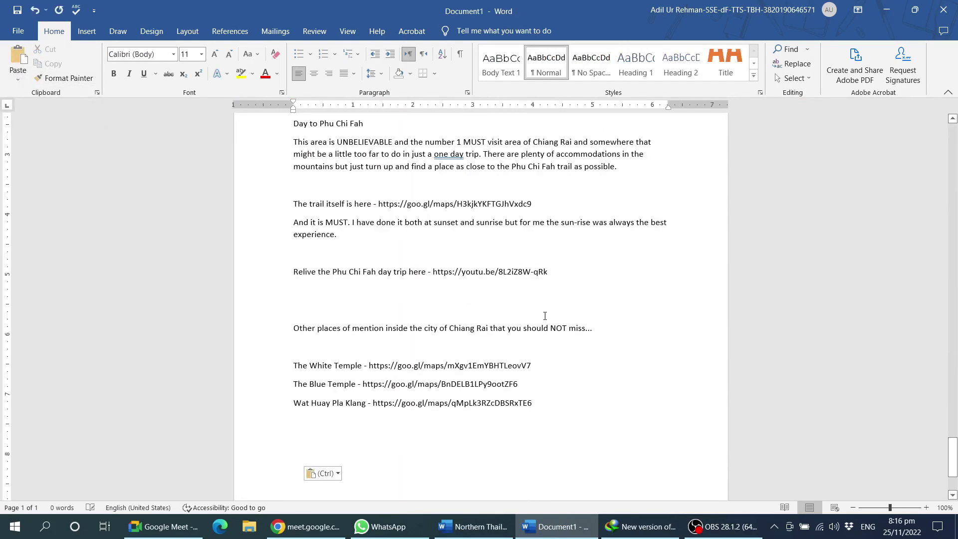
# Step: Delete the blank lines above 'Other places', the Relive line and 'The trail itself'
pyautogui.click(348, 314)
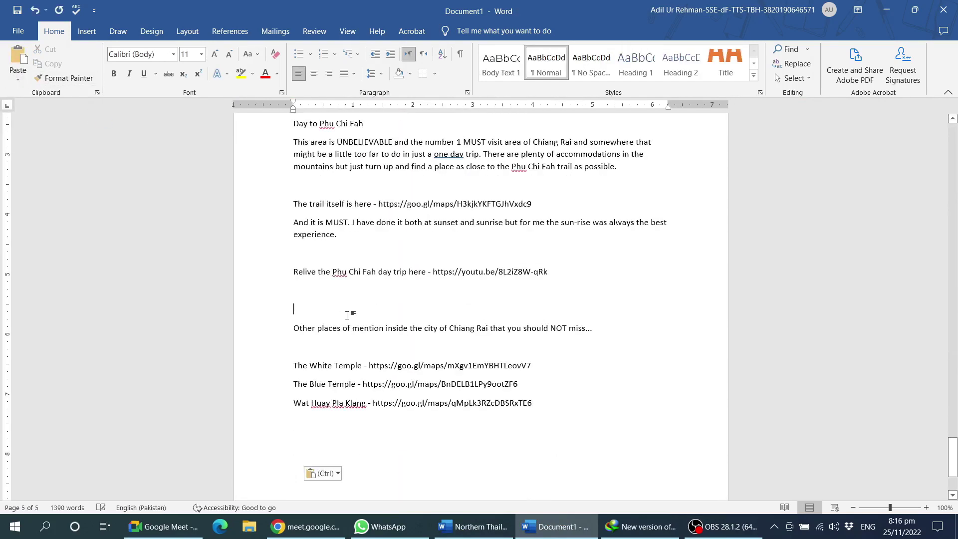
pyautogui.press('BackSpace')
pyautogui.press('Delete')
pyautogui.press('BackSpace')
pyautogui.click(327, 254)
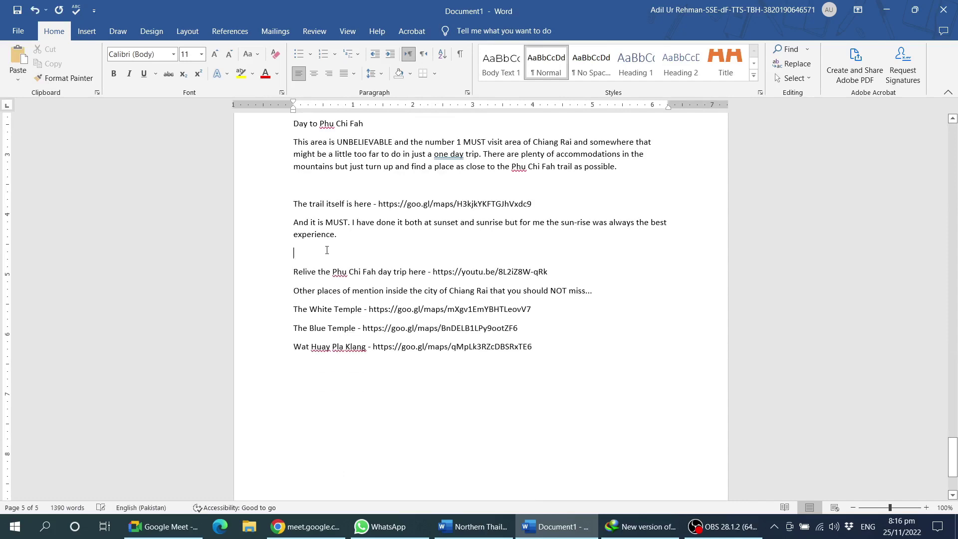
pyautogui.press('BackSpace')
pyautogui.scroll(3, 317, 257)
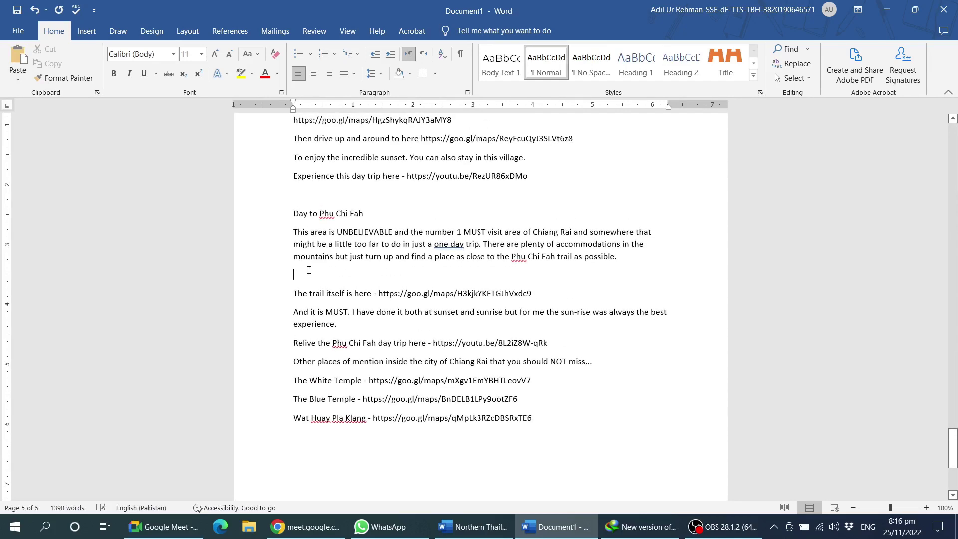
pyautogui.press('Delete')
pyautogui.scroll(3, 502, 364)
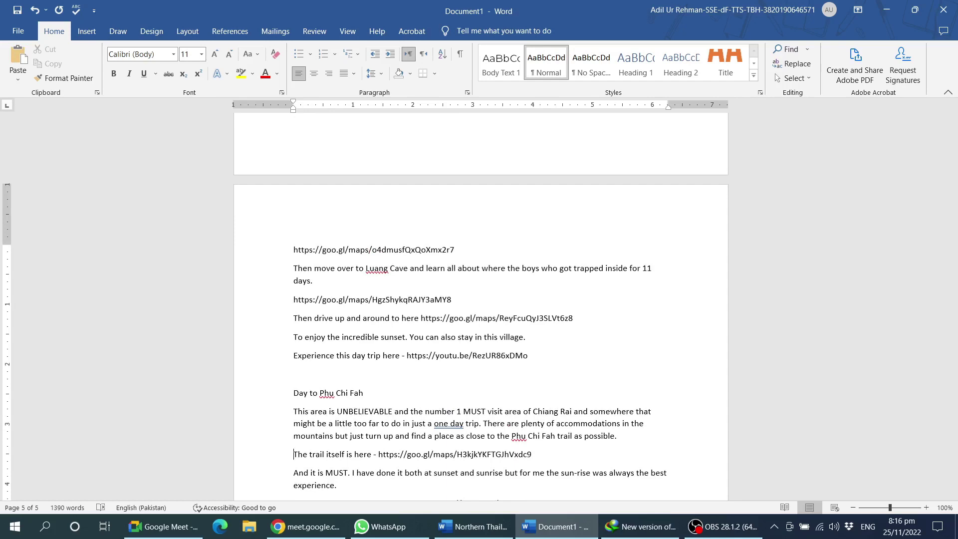
pyautogui.moveTo(954, 420); pyautogui.dragTo(955, 133)
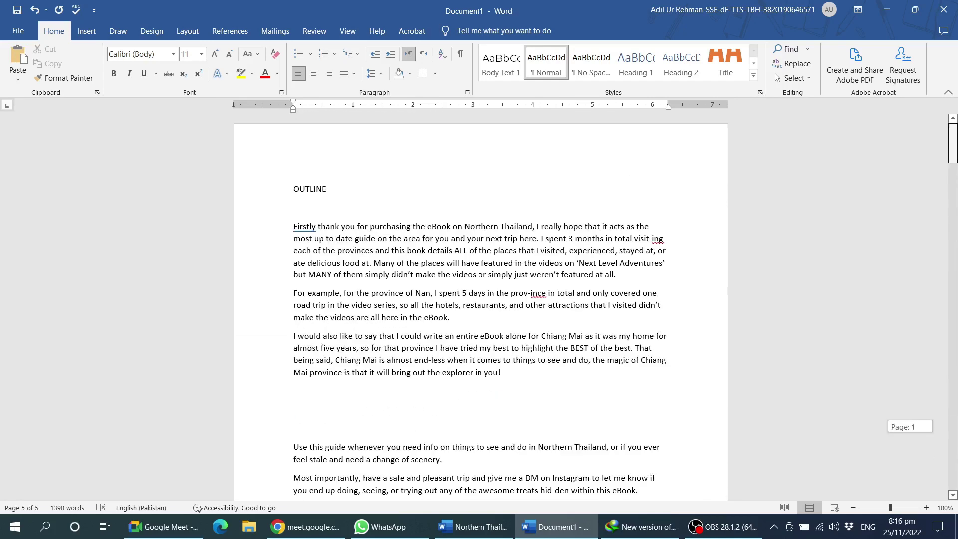
pyautogui.click(311, 207)
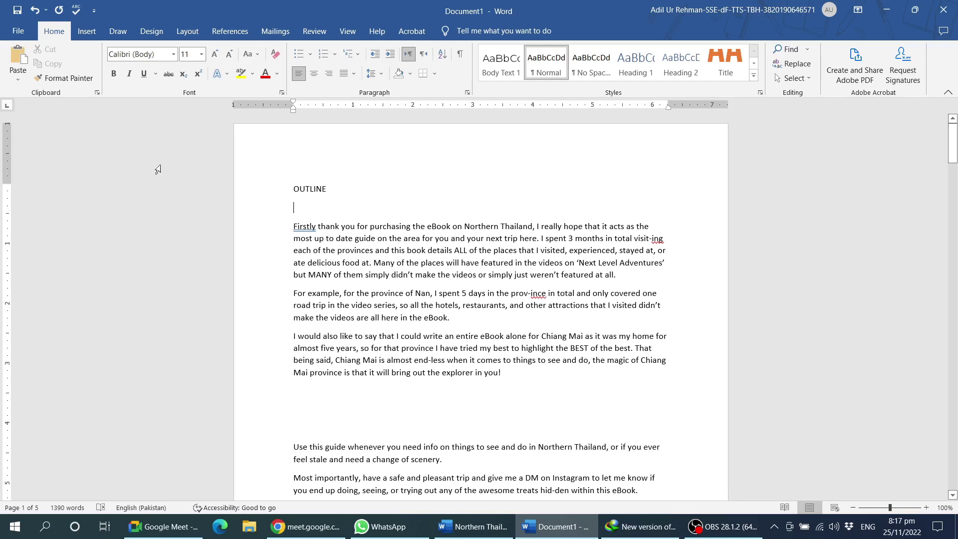
# Step: Delete the blank lines under OUTLINE, before 'Use this guide' and above 'Happy Travels!'
pyautogui.click(21, 83)
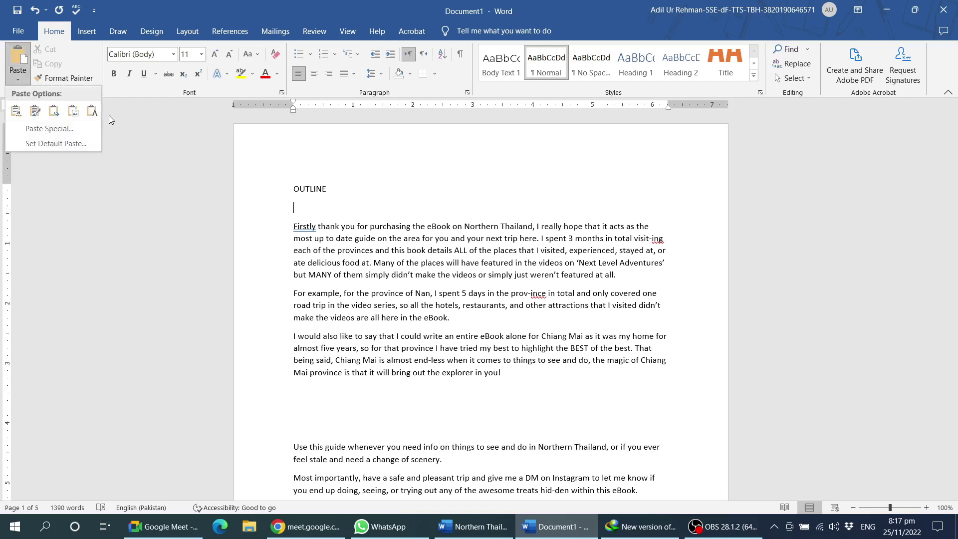
pyautogui.click(321, 207)
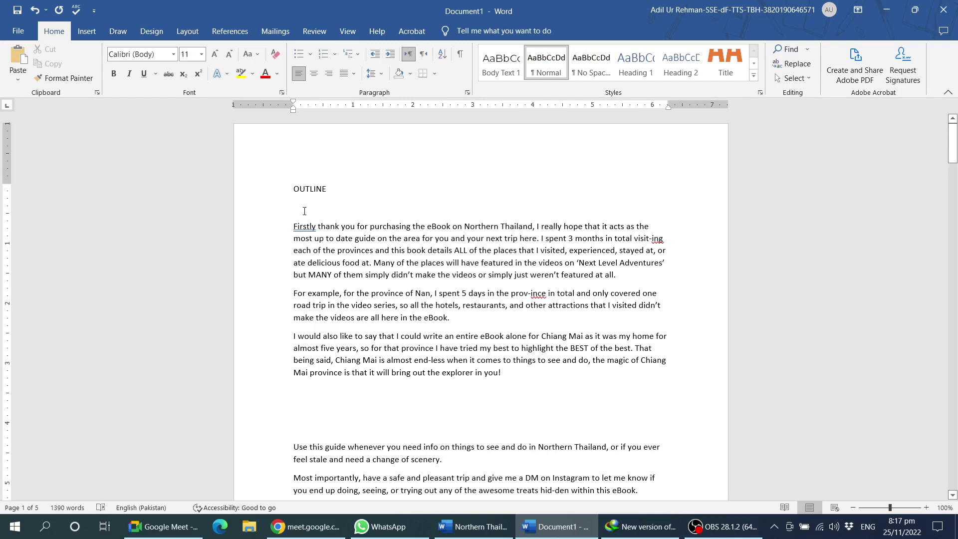
pyautogui.press('BackSpace')
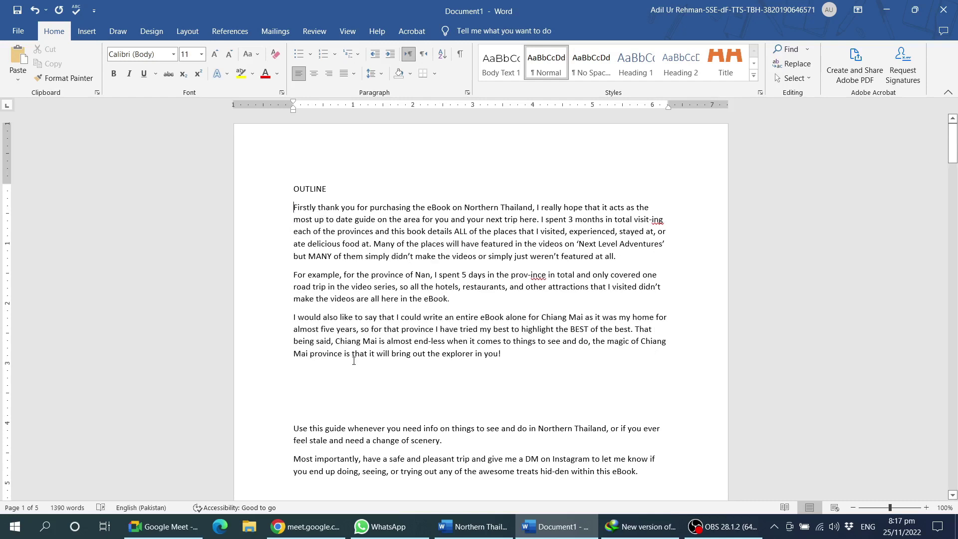
pyautogui.click(322, 372)
pyautogui.press('Delete')
pyautogui.press('Delete')
pyautogui.press('Delete')
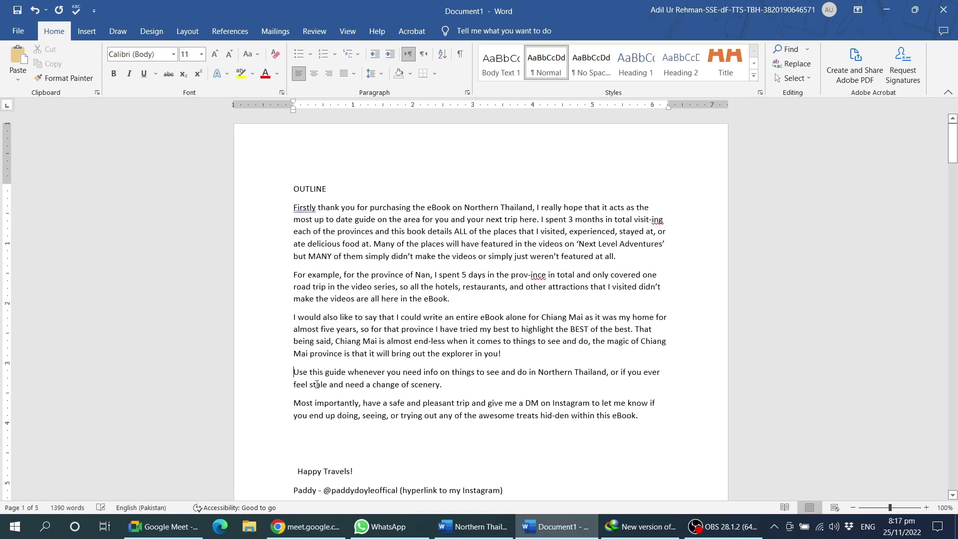
pyautogui.click(311, 433)
pyautogui.press('Delete')
pyautogui.press('Delete')
pyautogui.press('Delete')
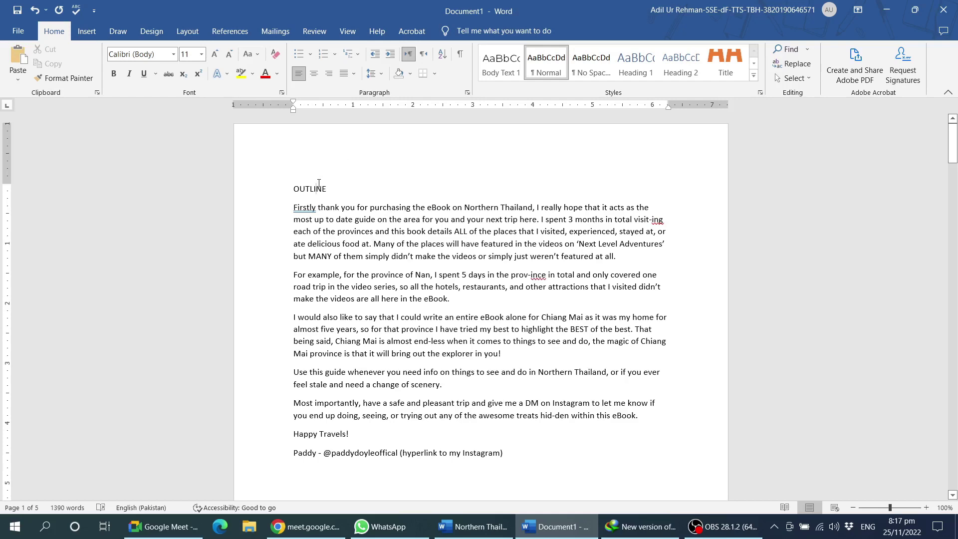
pyautogui.scroll(-1, 350, 299)
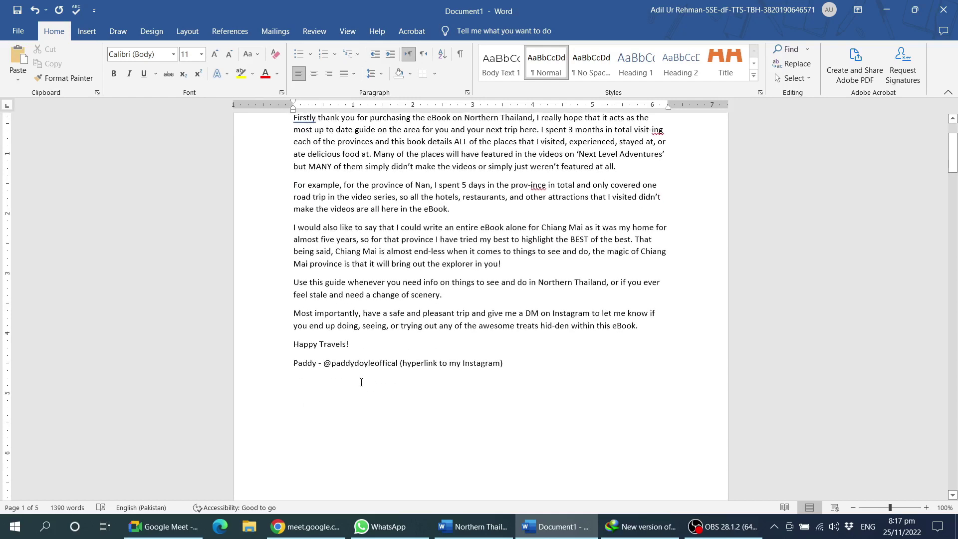
pyautogui.scroll(1, 359, 382)
pyautogui.scroll(1, 359, 382)
pyautogui.doubleClick(300, 190)
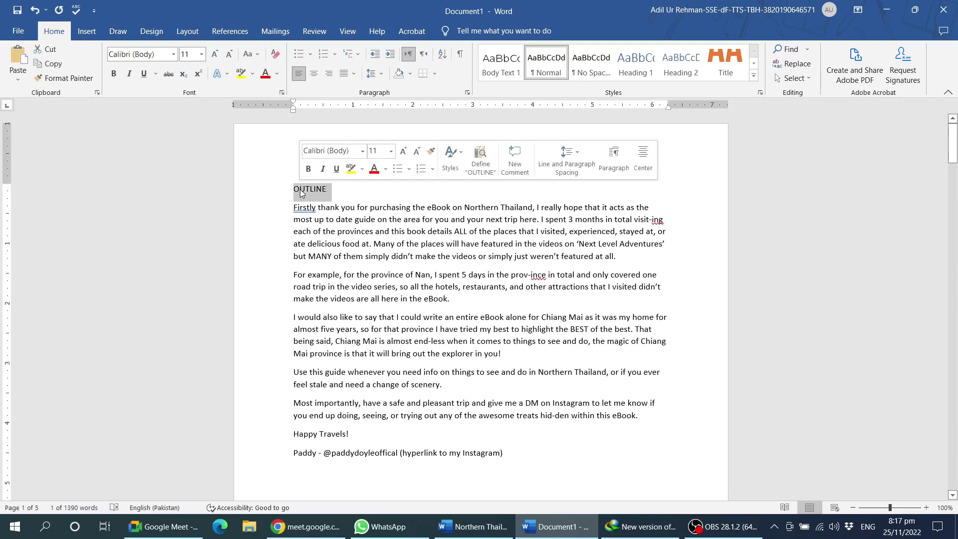
pyautogui.hotkey('ctrl', 'shift', '.')
pyautogui.hotkey('ctrl', 'shift', '.')
pyautogui.hotkey('ctrl', 'shift', '.')
pyautogui.hotkey('ctrl', 'shift', '.')
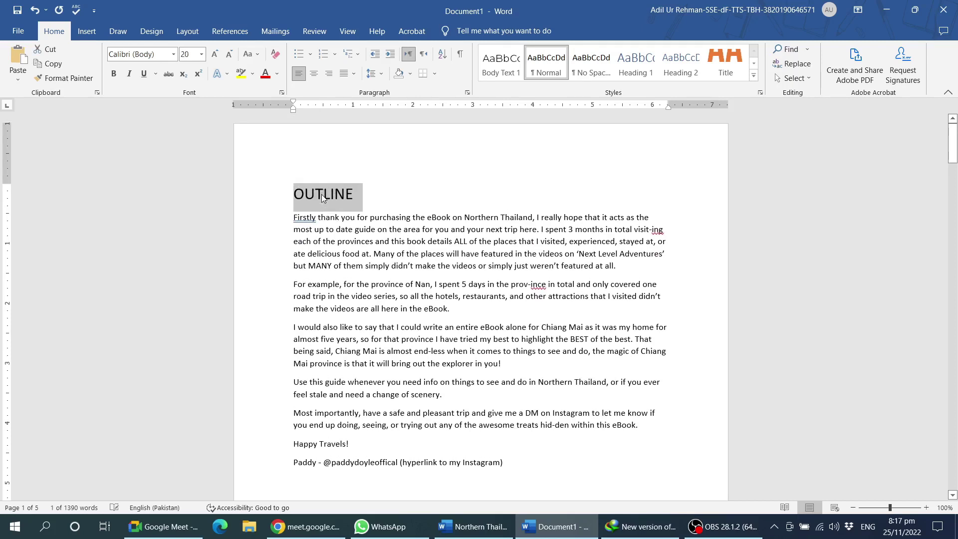
pyautogui.hotkey('ctrl', 'shift', '.')
pyautogui.hotkey('ctrl', 'shift', '.')
pyautogui.hotkey('ctrl', 'shift', '.')
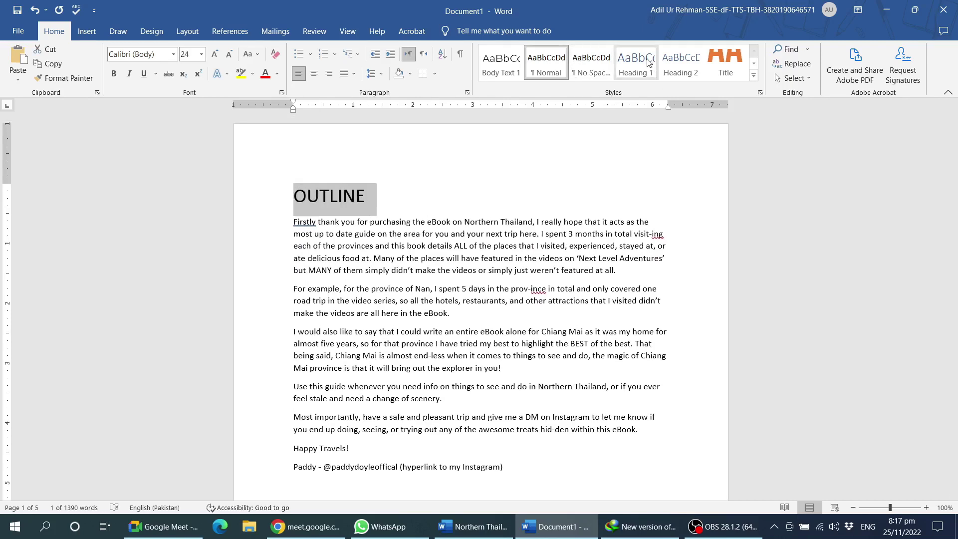
pyautogui.click(636, 63)
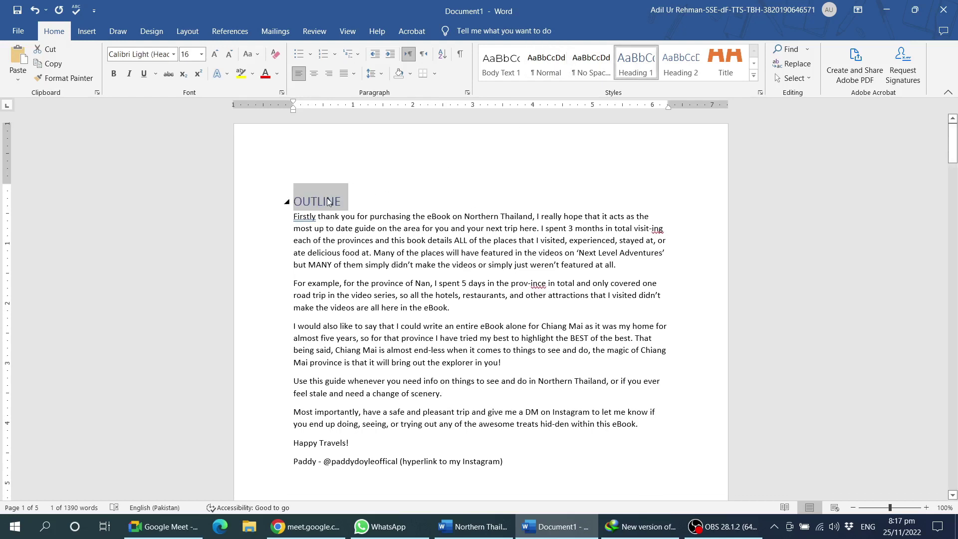
pyautogui.hotkey('ctrl', 'z')
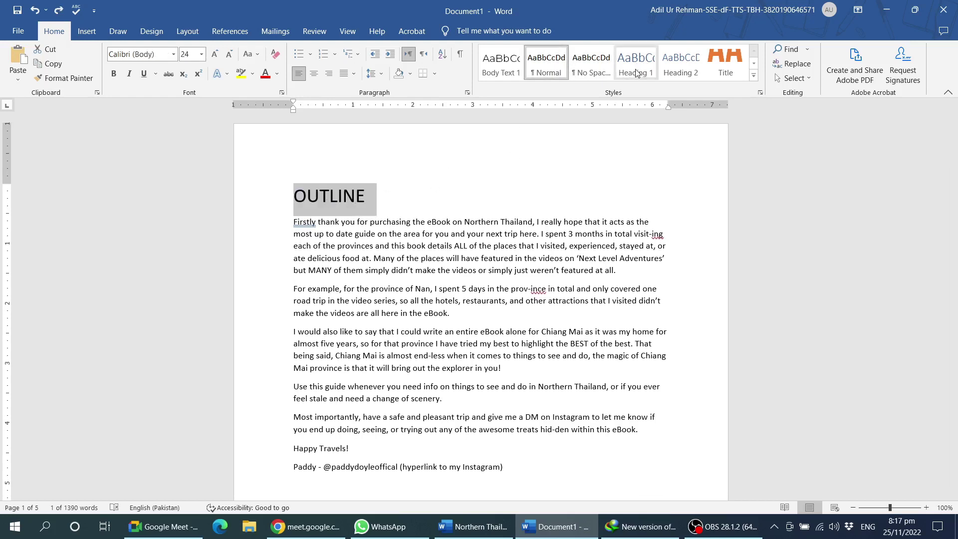
pyautogui.hotkey('ctrl', 'y')
pyautogui.hotkey('ctrl', 'shift', '.')
pyautogui.hotkey('ctrl', 'shift', '.')
pyautogui.hotkey('ctrl', 'shift', '.')
pyautogui.hotkey('ctrl', 'shift', '.')
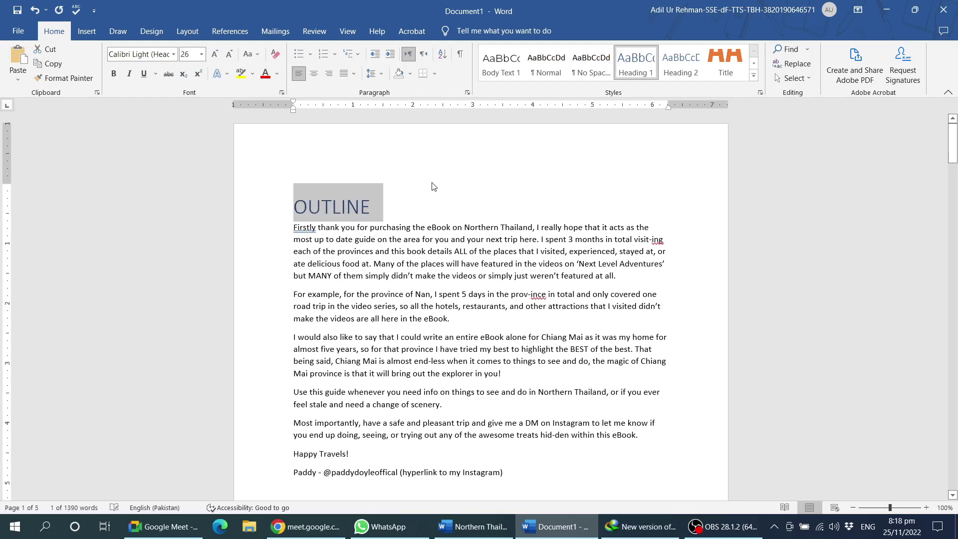
pyautogui.hotkey('ctrl', 'b')
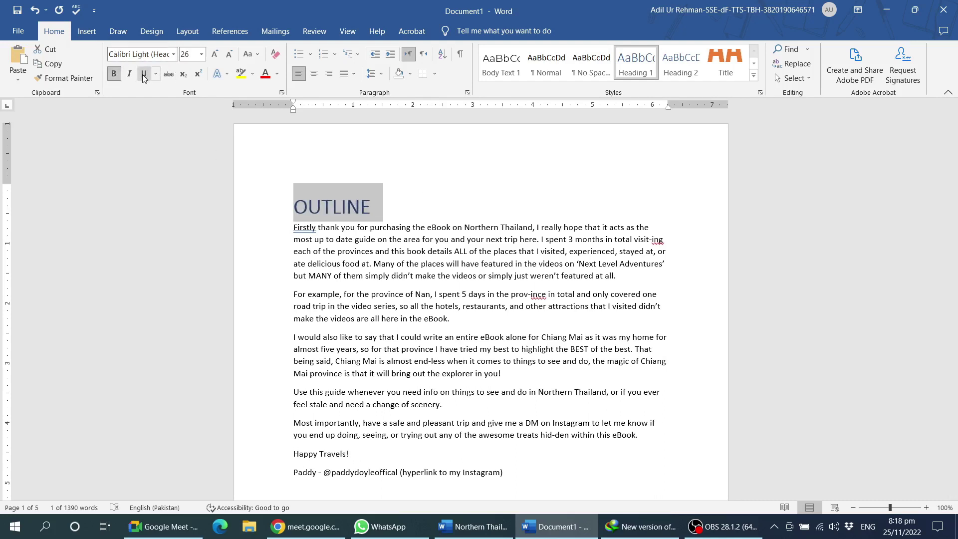
pyautogui.click(370, 211)
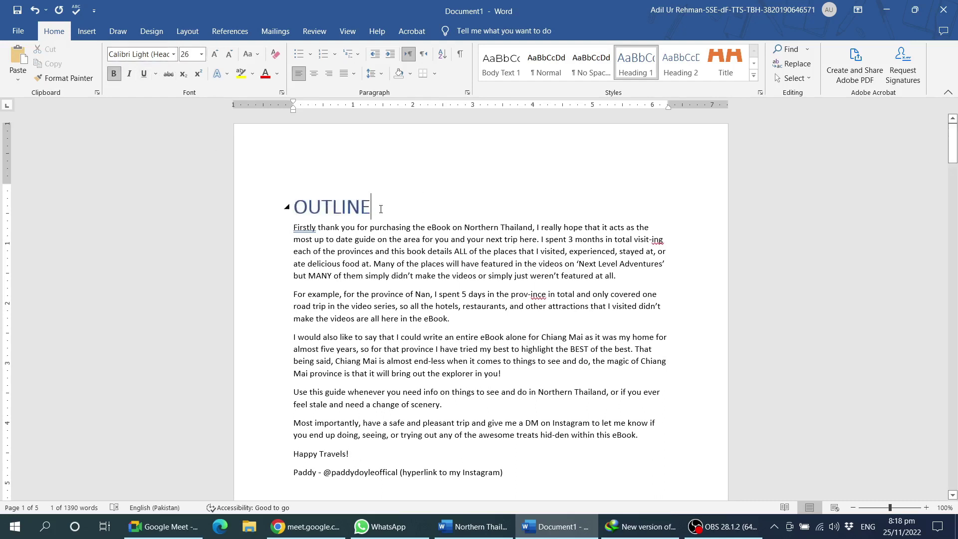
pyautogui.moveTo(330, 208); pyautogui.dragTo(379, 206)
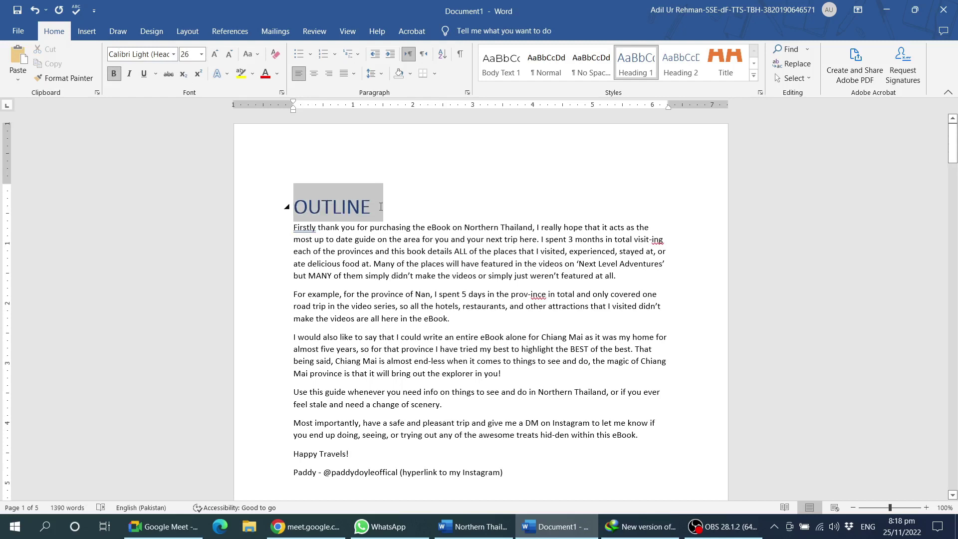
pyautogui.click(360, 208)
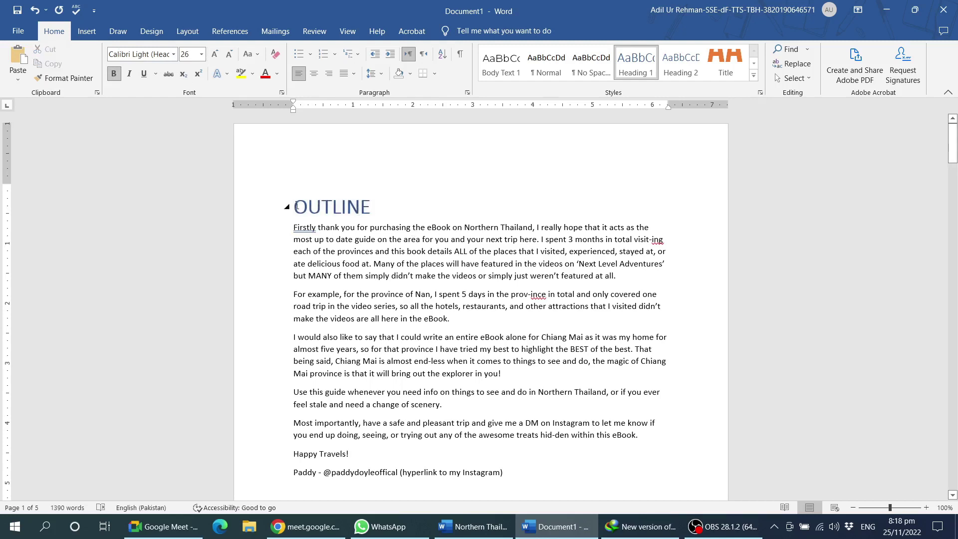
pyautogui.moveTo(295, 206); pyautogui.dragTo(381, 206)
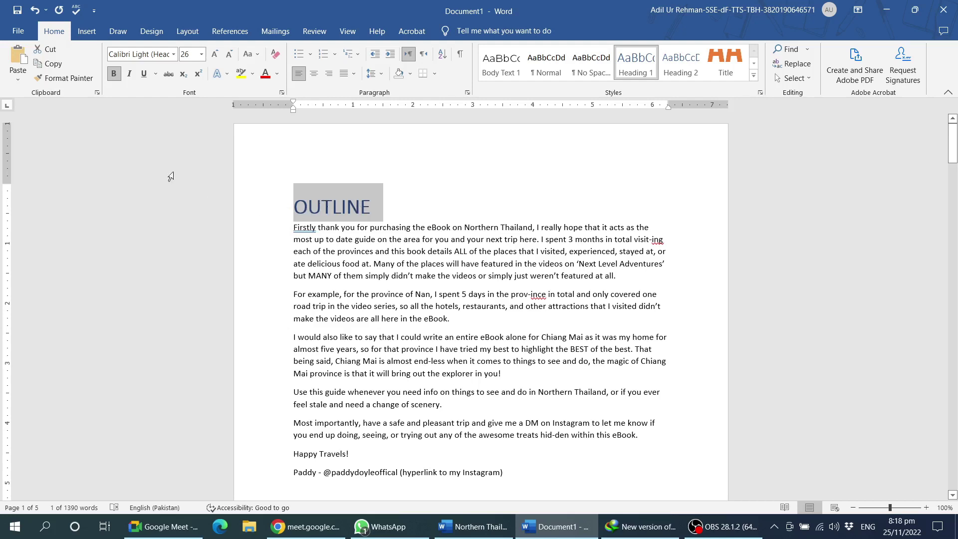
# Step: On the References ribbon, check Add Text shows Level 1 for OUTLINE, then close the list
pyautogui.click(229, 31)
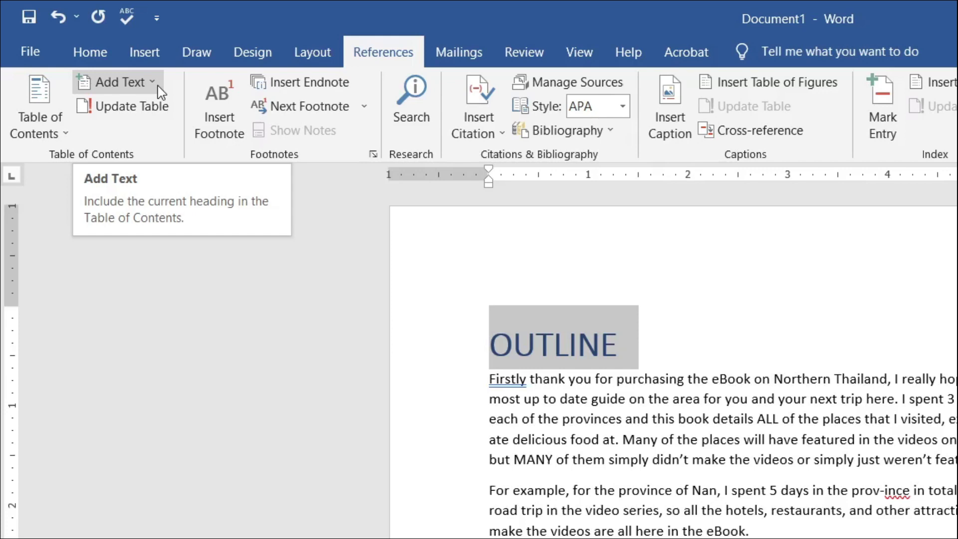
pyautogui.click(157, 86)
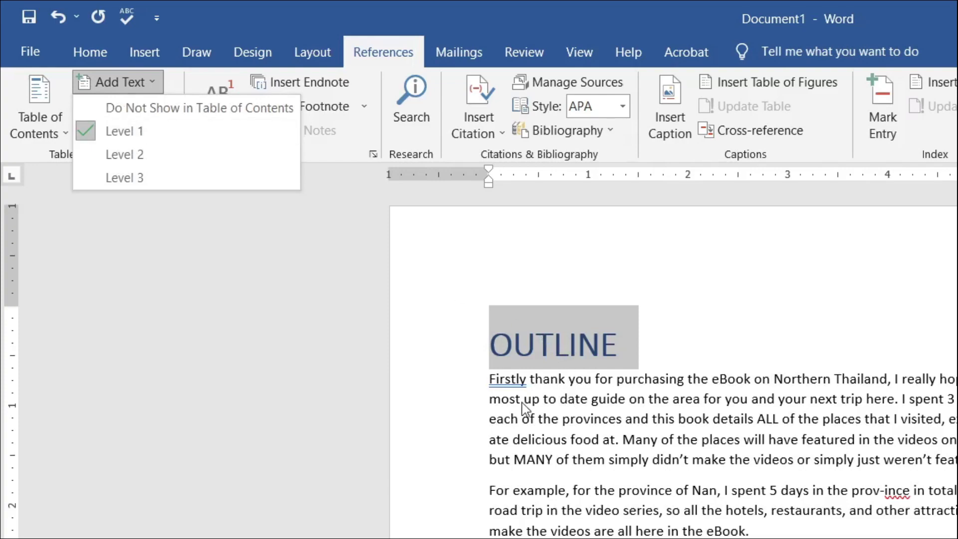
pyautogui.doubleClick(562, 400)
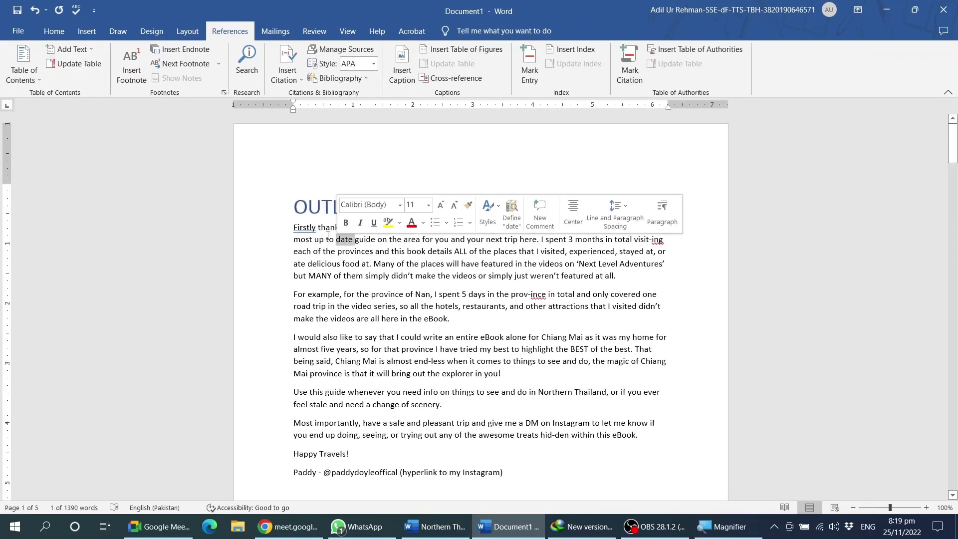
pyautogui.tripleClick(326, 233)
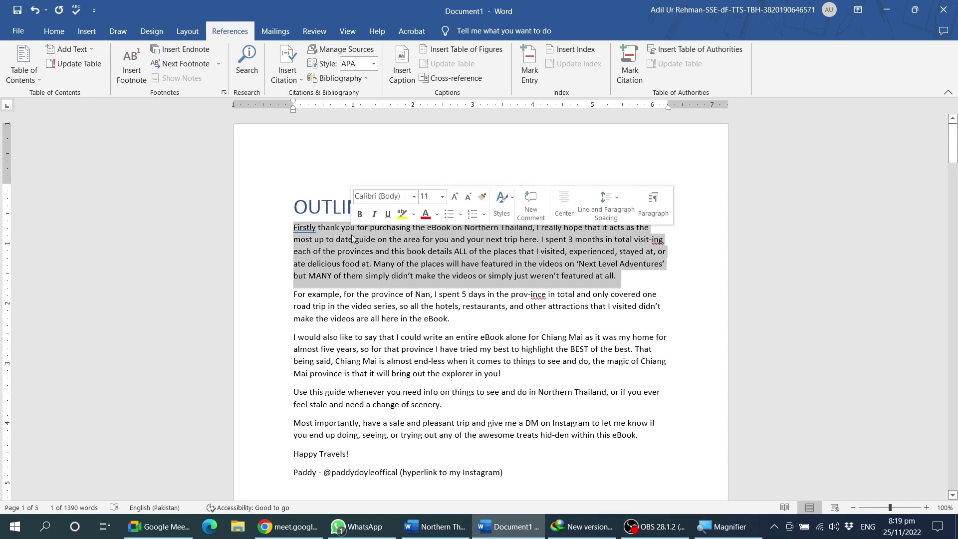
pyautogui.click(86, 56)
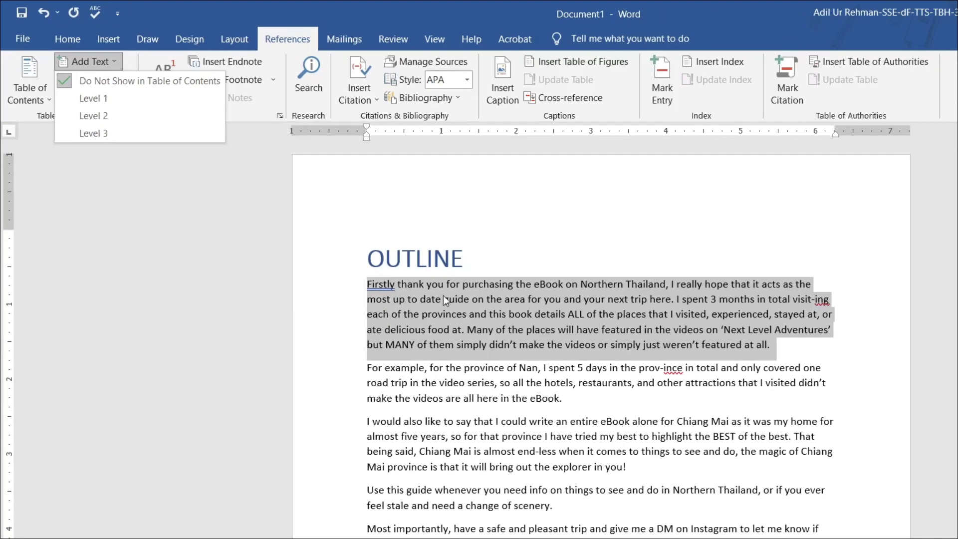
pyautogui.click(371, 238)
pyautogui.click(370, 238)
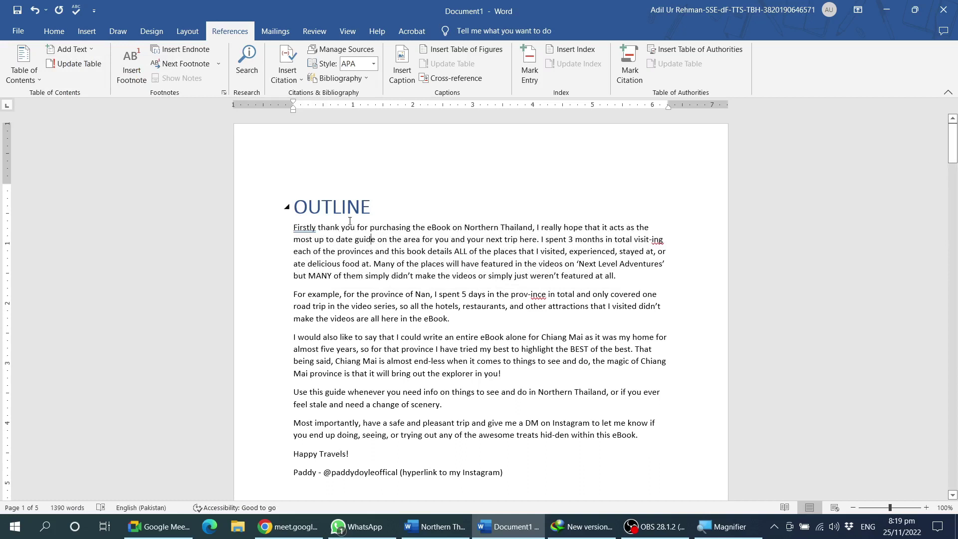
pyautogui.doubleClick(333, 209)
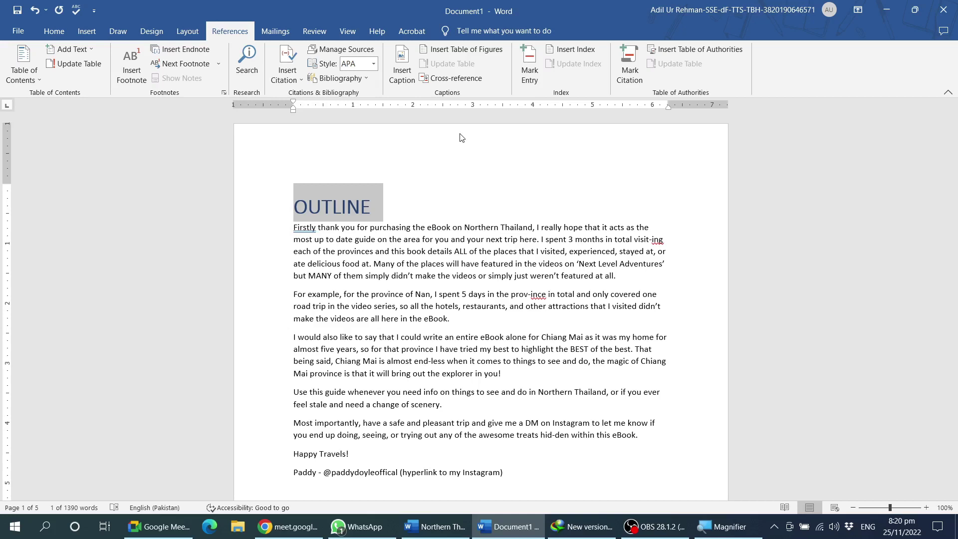
# Step: Enlarge FORMAT* two sizes, make it bold, and add it to the contents at Level 2
pyautogui.click(379, 207)
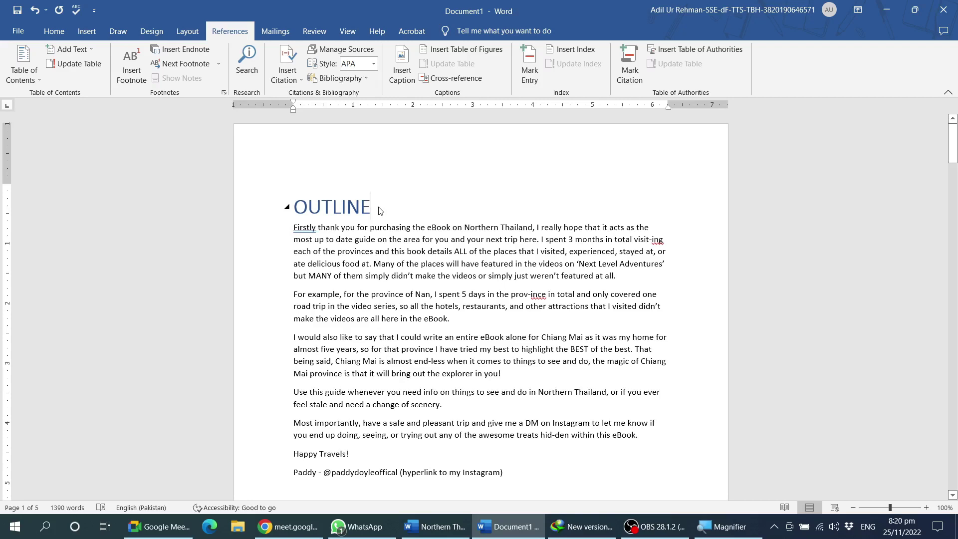
pyautogui.scroll(-2, 366, 270)
pyautogui.scroll(-7, 419, 285)
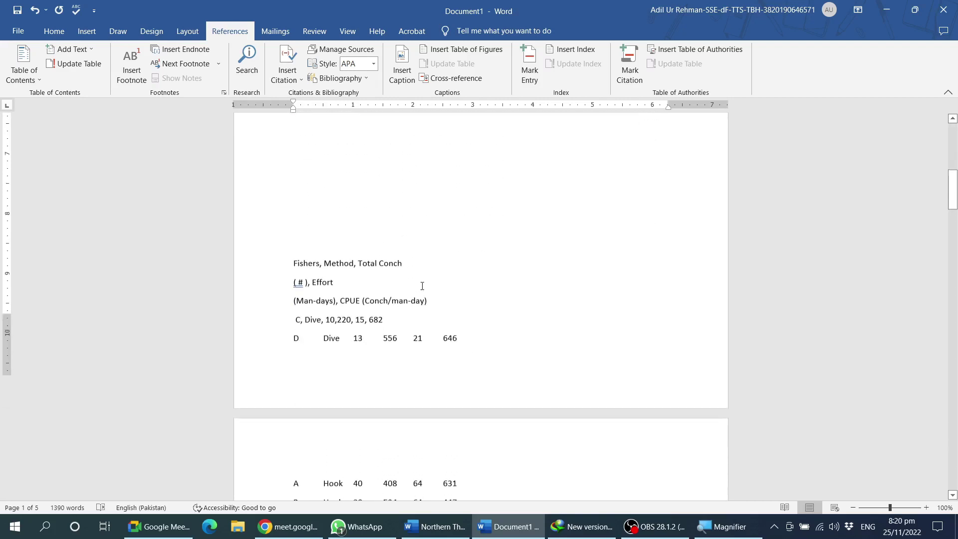
pyautogui.scroll(-5, 420, 286)
pyautogui.scroll(-6, 419, 286)
pyautogui.scroll(-2, 329, 250)
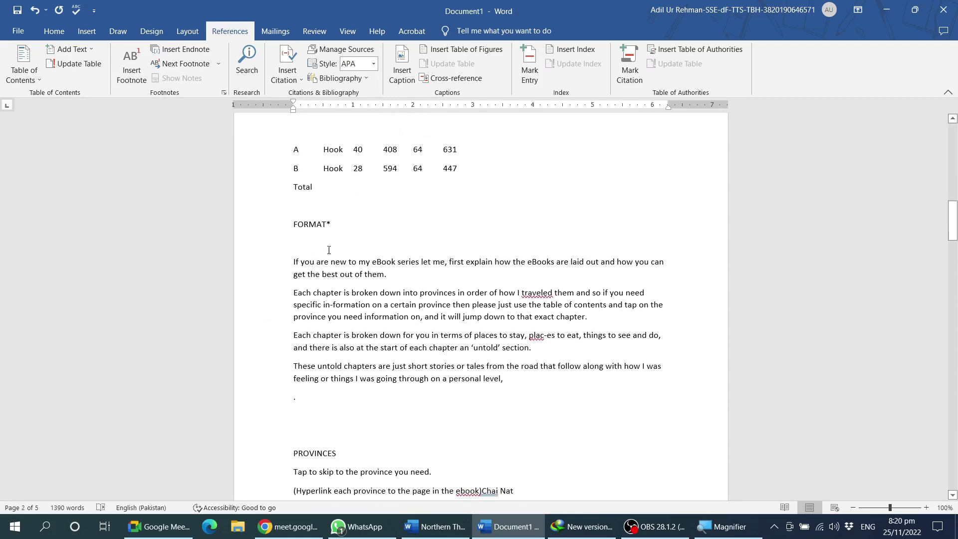
pyautogui.tripleClick(311, 227)
pyautogui.hotkey('ctrl', 'shift', '.')
pyautogui.hotkey('ctrl', 'shift', '.')
pyautogui.hotkey('ctrl', 'shift', '.')
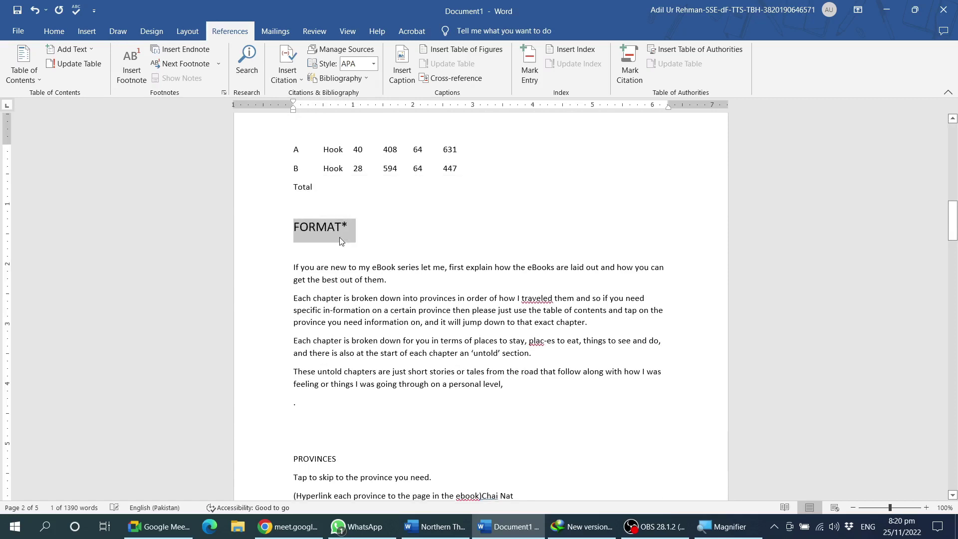
pyautogui.hotkey('ctrl', 'shift', '.')
pyautogui.hotkey('ctrl', 'shift', '.')
pyautogui.hotkey('ctrl', 'b')
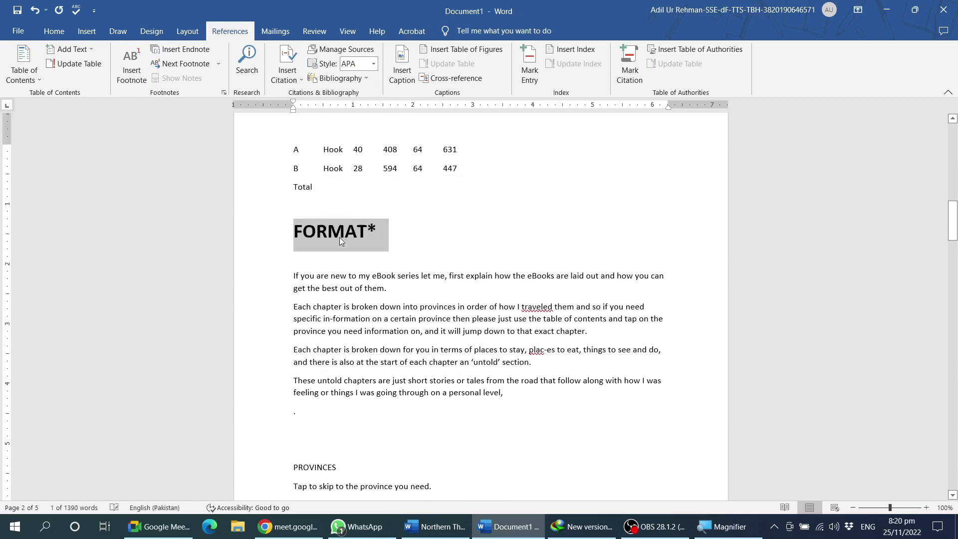
pyautogui.click(89, 51)
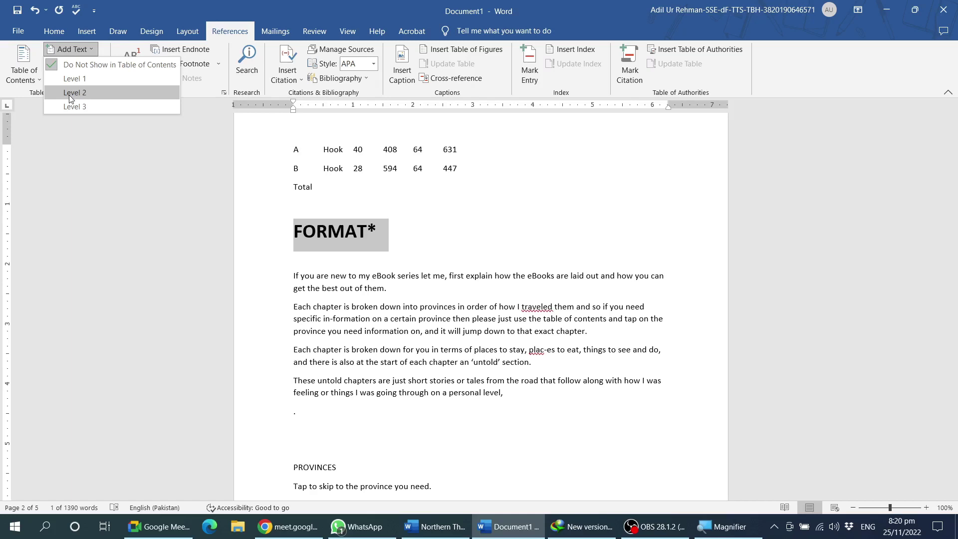
pyautogui.click(70, 93)
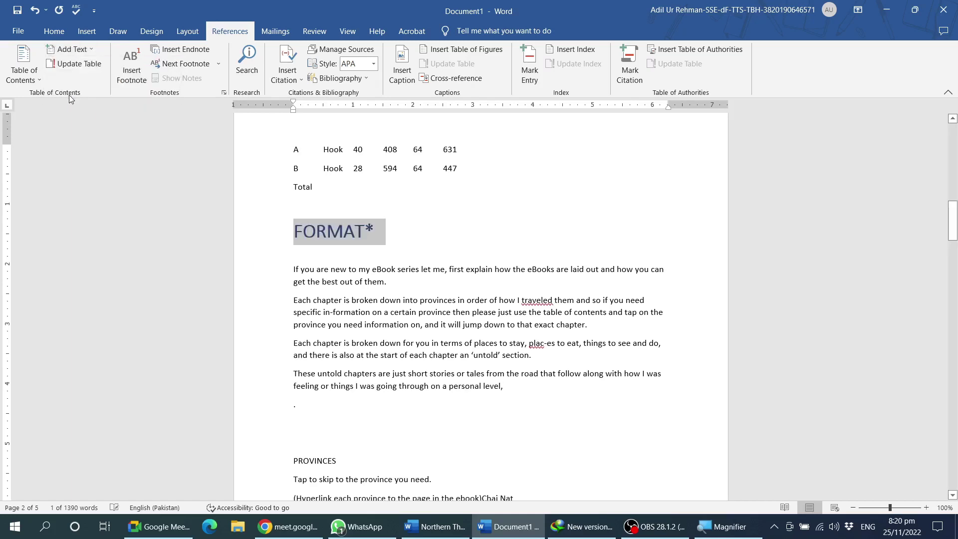
pyautogui.click(350, 235)
# Step: Enlarge and bold the LOCATIONS heading on page 4 and add it to the table of contents
pyautogui.scroll(-5, 390, 274)
pyautogui.scroll(-5, 391, 277)
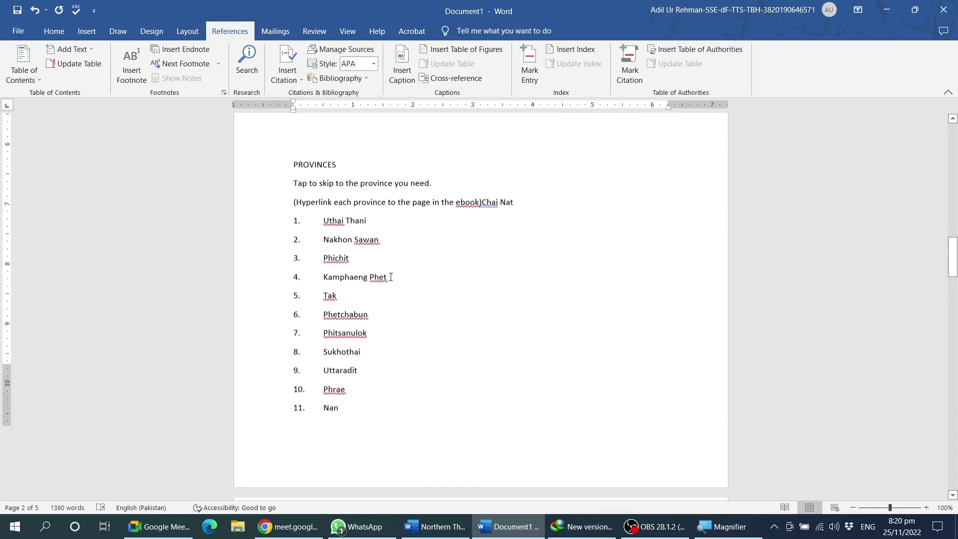
pyautogui.scroll(-8, 390, 277)
pyautogui.scroll(-10, 390, 277)
pyautogui.scroll(-3, 390, 277)
pyautogui.scroll(-7, 391, 277)
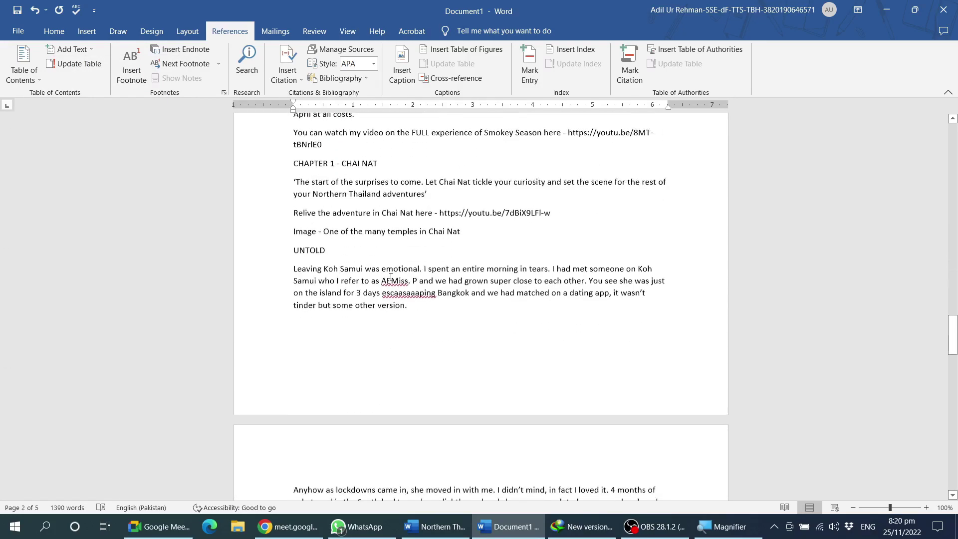
pyautogui.scroll(-6, 390, 277)
pyautogui.scroll(-5, 391, 277)
pyautogui.scroll(-1, 340, 381)
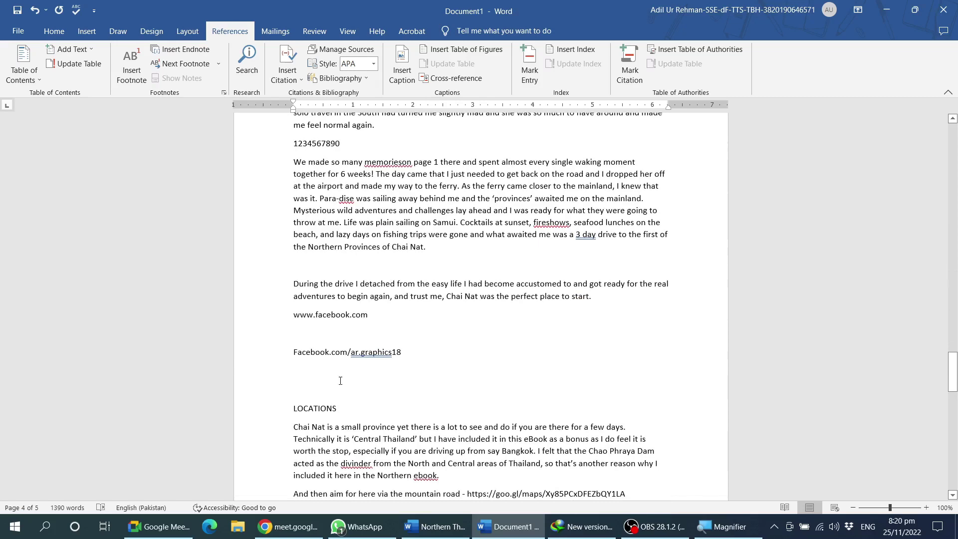
pyautogui.doubleClick(314, 408)
pyautogui.scroll(-3, 372, 301)
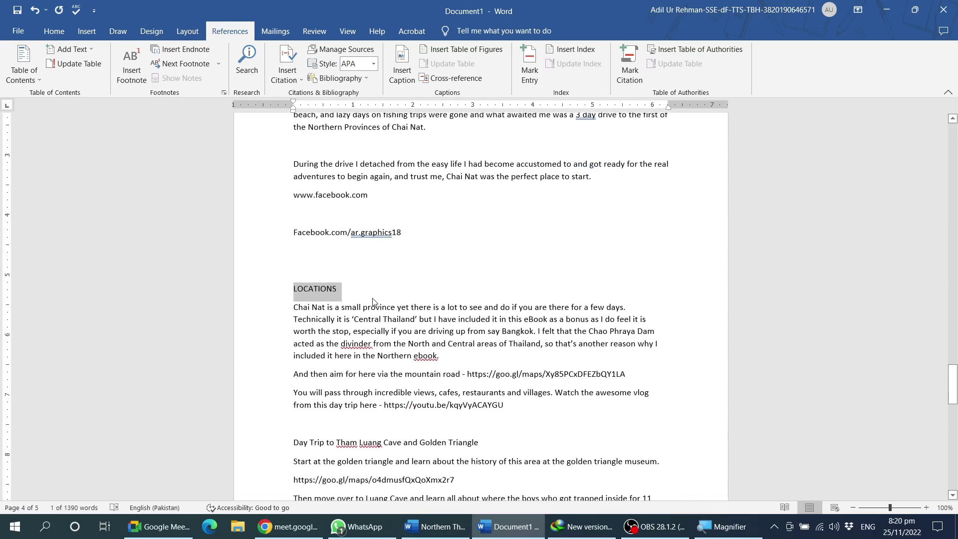
pyautogui.hotkey('ctrl', 'shift', '.')
pyautogui.hotkey('ctrl', 'shift', '.')
pyautogui.hotkey('ctrl', 'b')
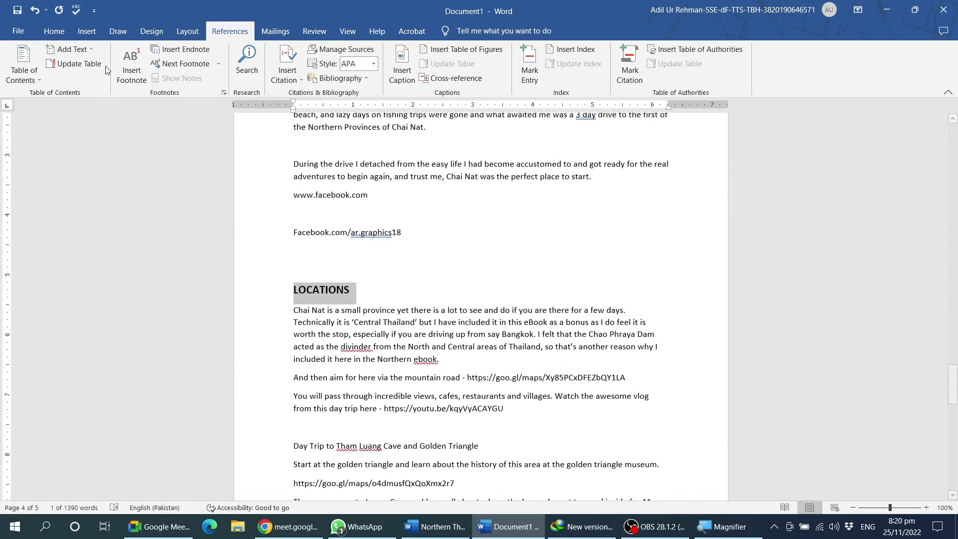
pyautogui.click(69, 48)
pyautogui.click(75, 106)
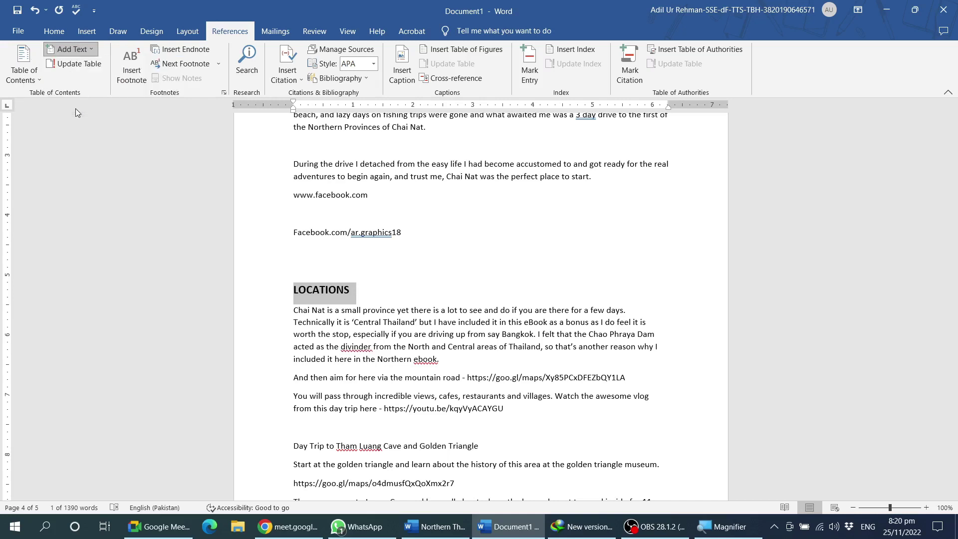
pyautogui.click(338, 290)
pyautogui.doubleClick(310, 291)
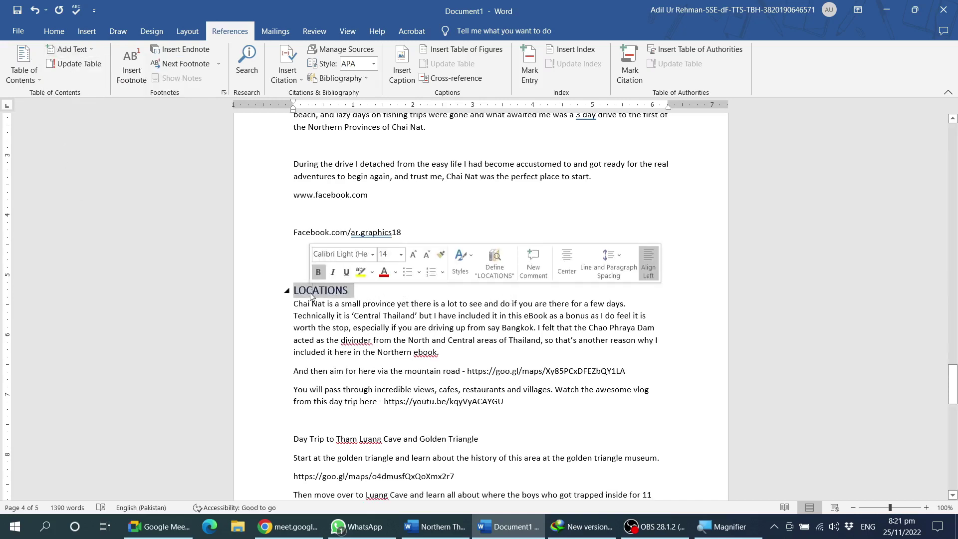
pyautogui.keyDown('ctrl'); pyautogui.scroll(7, 307, 294); pyautogui.keyUp('ctrl')
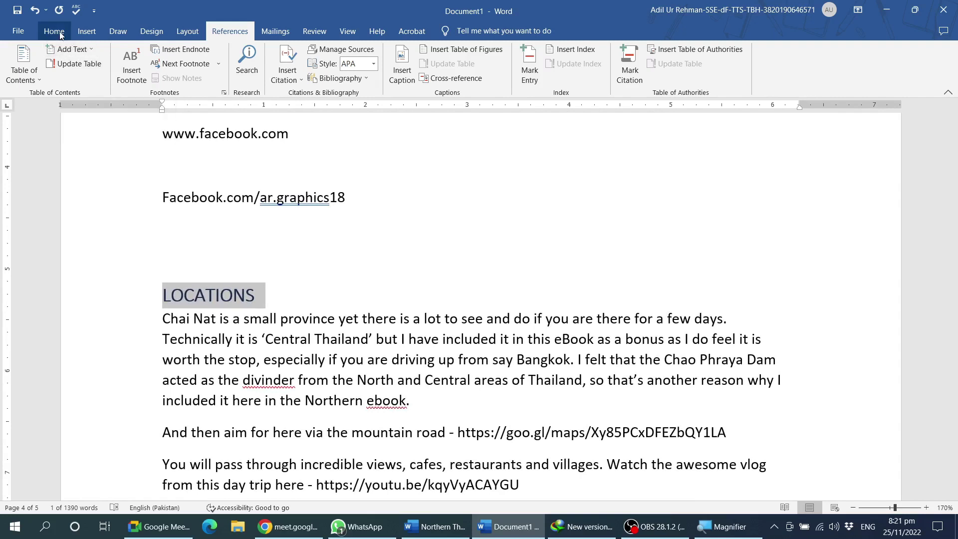
# Step: Set the LOCATIONS heading in the Lust Slim Didone font with black font colour
pyautogui.click(60, 34)
pyautogui.click(172, 55)
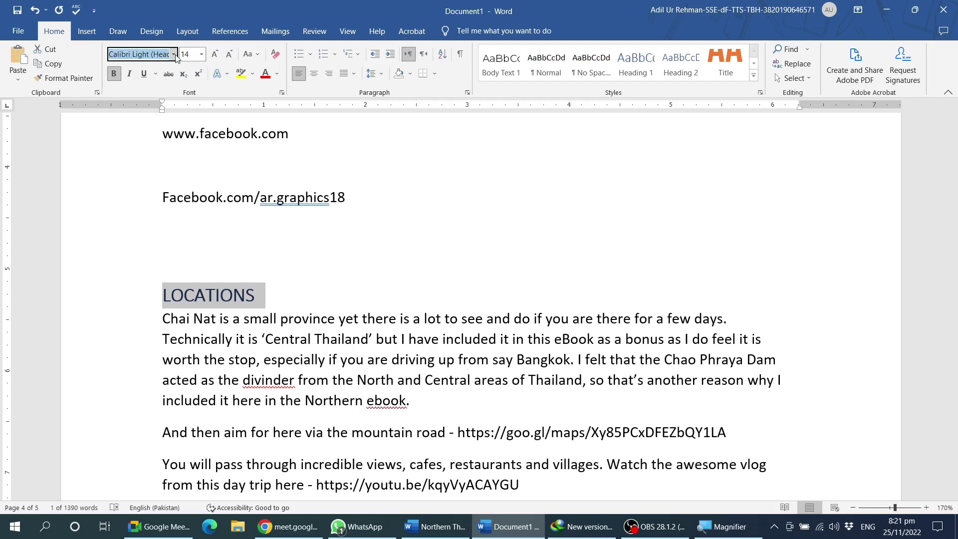
pyautogui.click(173, 54)
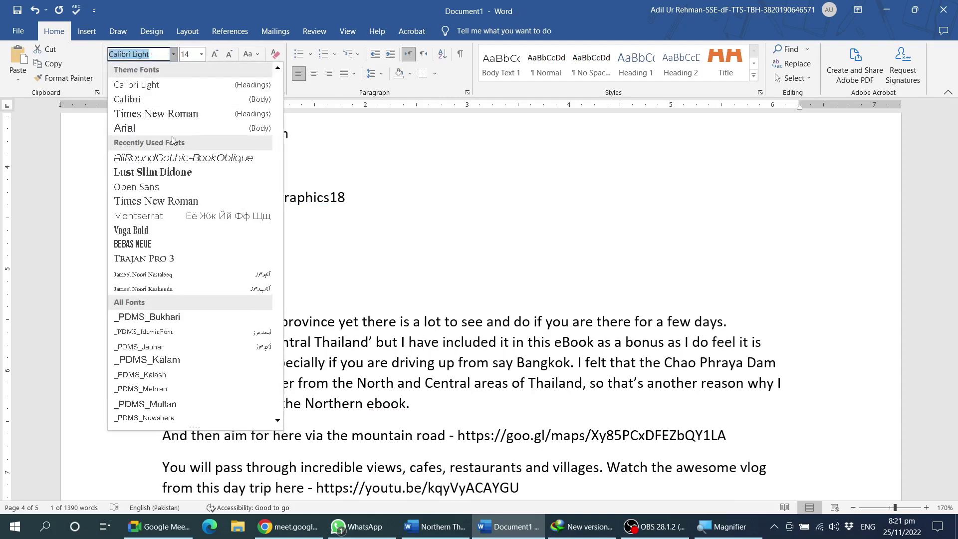
pyautogui.click(176, 173)
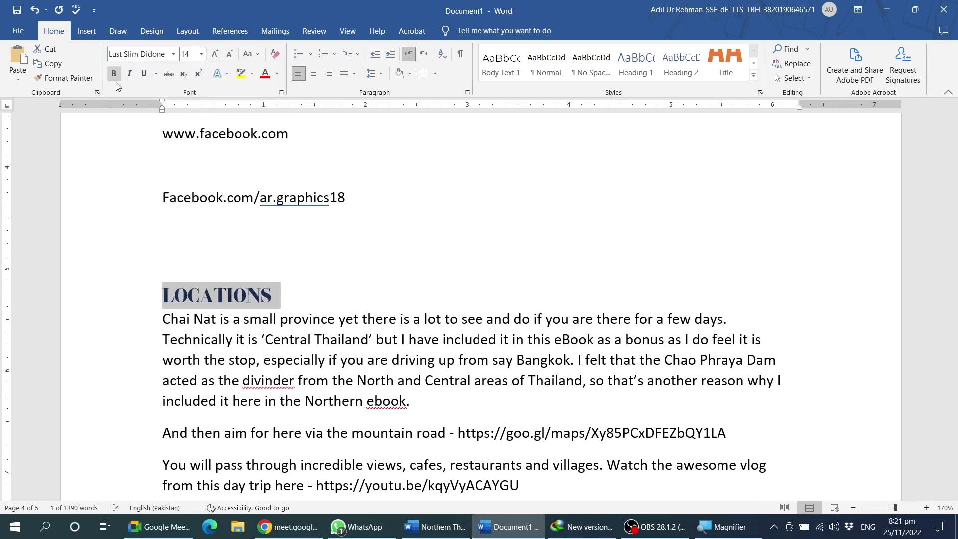
pyautogui.click(277, 73)
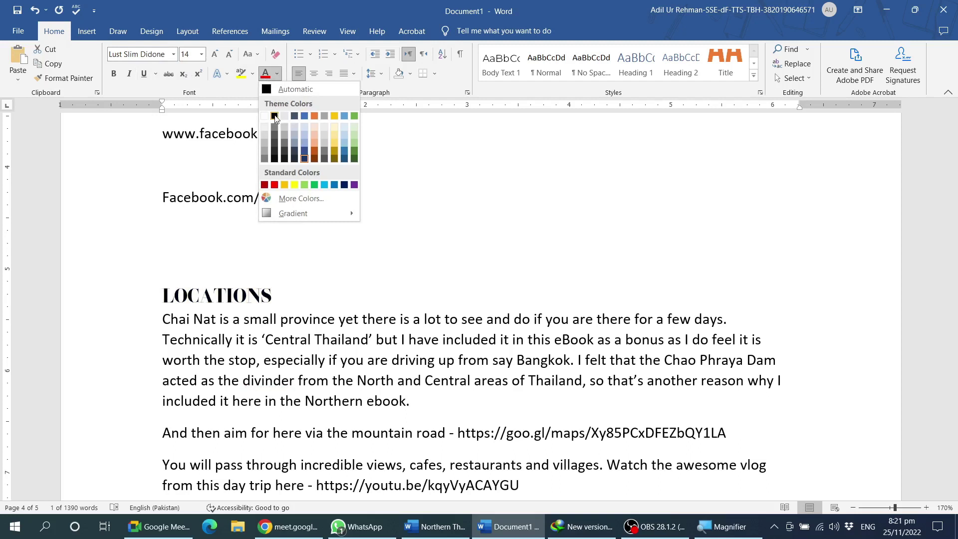
pyautogui.click(274, 115)
pyautogui.click(281, 295)
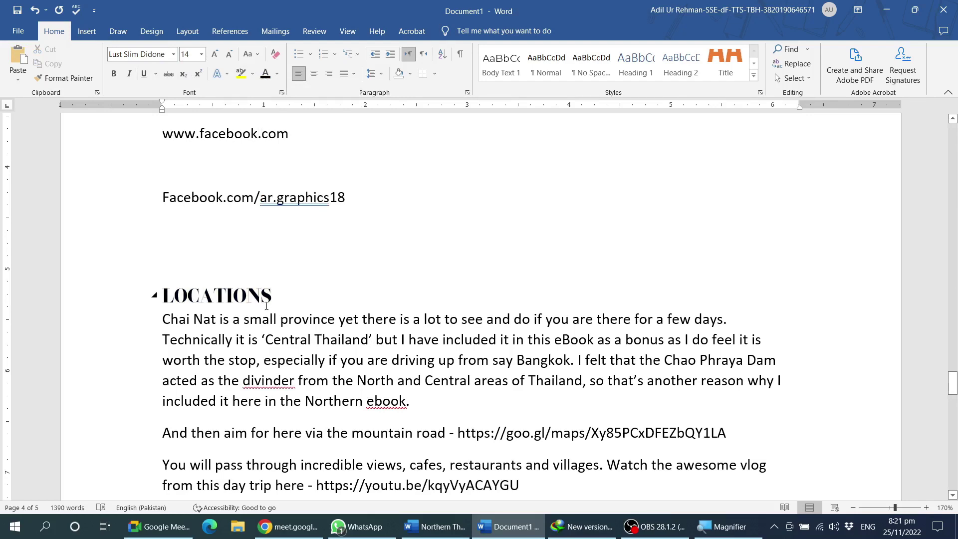
# Step: Start a Ctrl+S save, cancel it, and go back into the body text
pyautogui.hotkey('ctrl', 's')
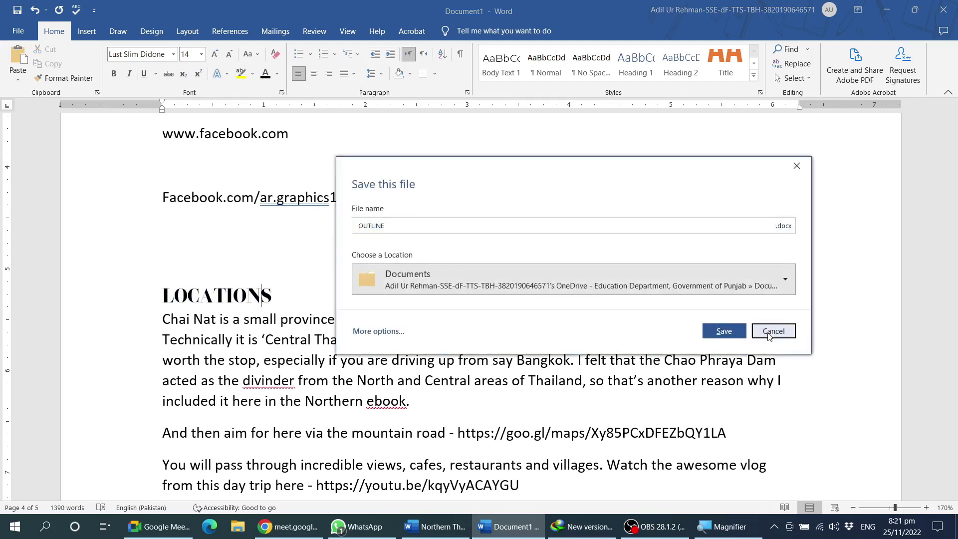
pyautogui.click(774, 329)
pyautogui.click(430, 336)
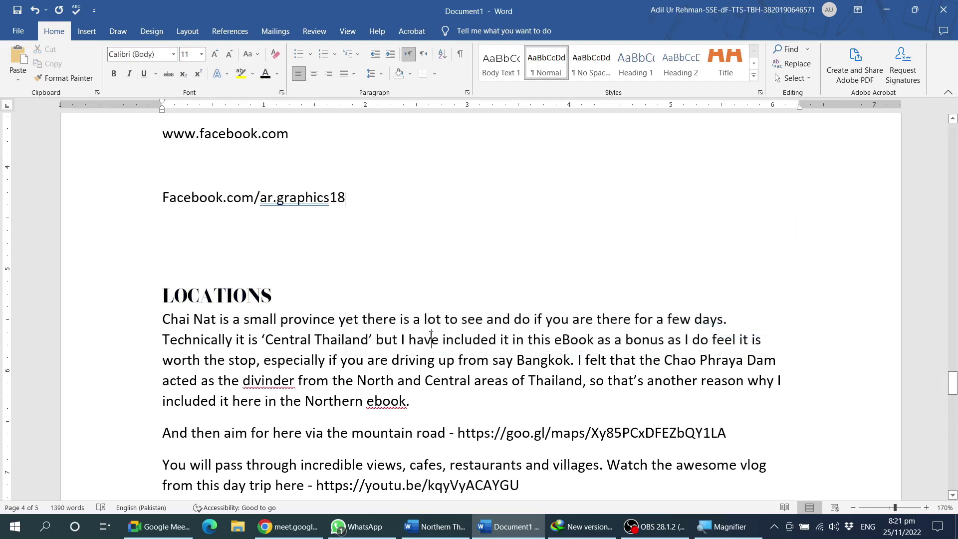
pyautogui.keyDown('ctrl'); pyautogui.scroll(-6, 431, 336); pyautogui.keyUp('ctrl')
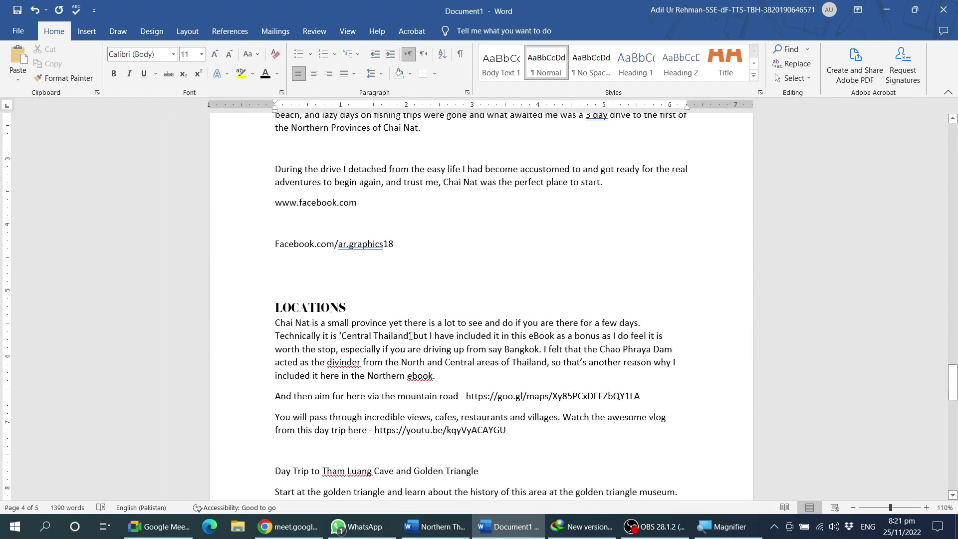
# Step: Add the 'Day to Phu Chi Fah' line to the table of contents as a heading
pyautogui.scroll(-2, 410, 336)
pyautogui.scroll(-3, 410, 331)
pyautogui.scroll(-4, 379, 326)
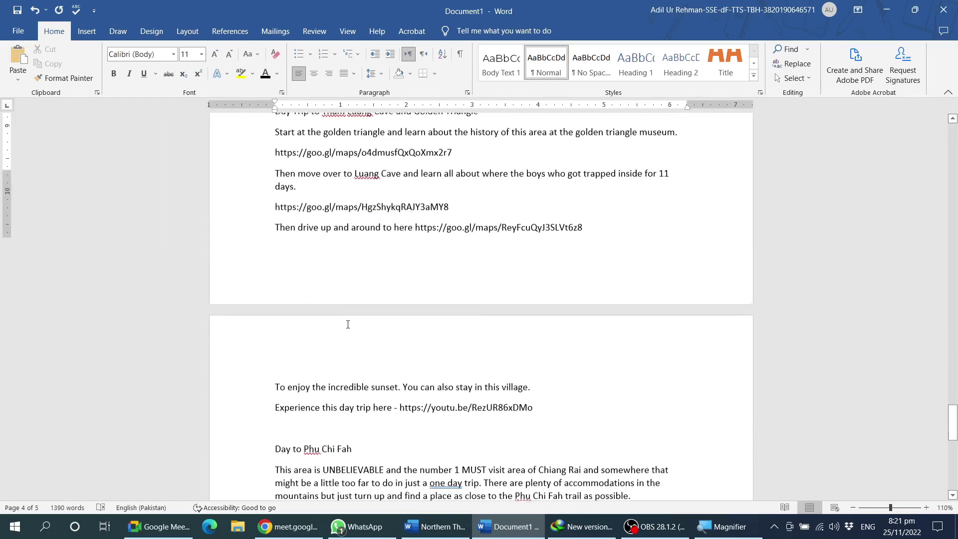
pyautogui.scroll(-5, 348, 325)
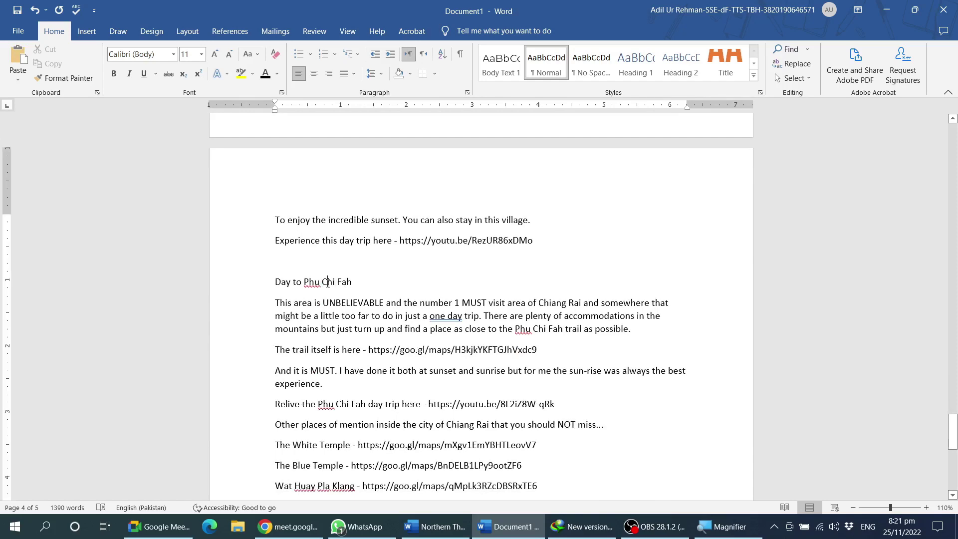
pyautogui.moveTo(351, 283); pyautogui.dragTo(275, 283)
pyautogui.click(224, 31)
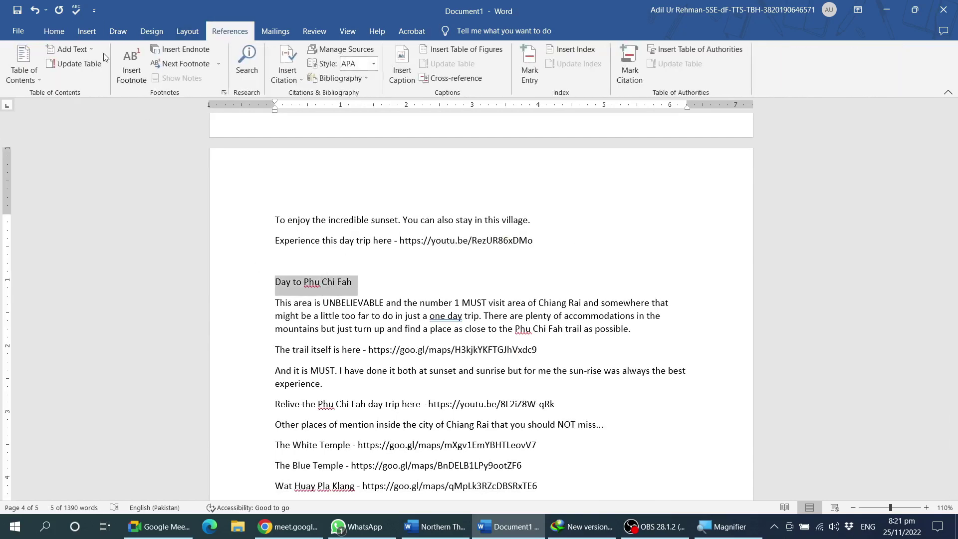
pyautogui.click(70, 49)
pyautogui.click(75, 76)
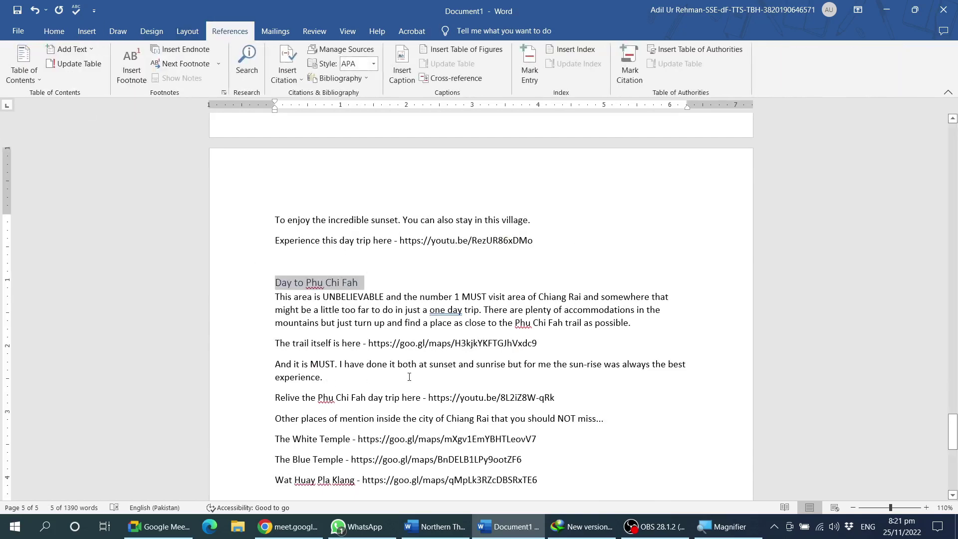
# Step: Add PROVINCES to the table of contents as a heading
pyautogui.scroll(-6, 411, 377)
pyautogui.scroll(-4, 413, 380)
pyautogui.scroll(-1, 413, 379)
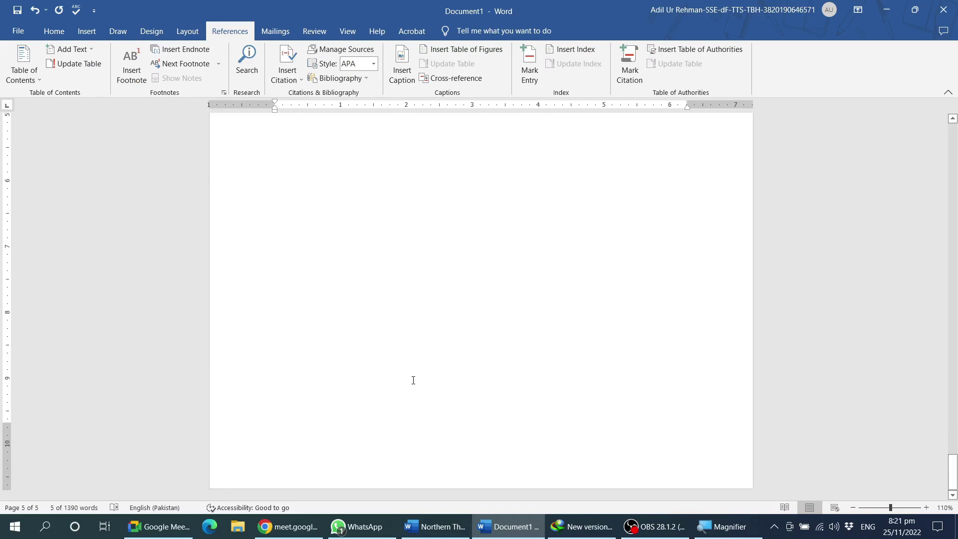
pyautogui.scroll(6, 413, 380)
pyautogui.scroll(5, 413, 380)
pyautogui.scroll(8, 413, 381)
pyautogui.scroll(10, 413, 380)
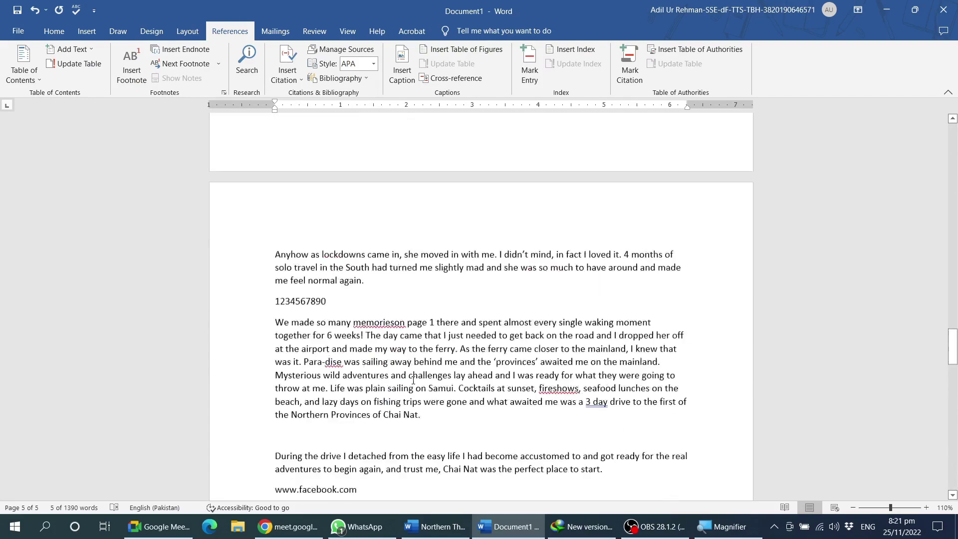
pyautogui.scroll(3, 413, 380)
pyautogui.scroll(8, 413, 380)
pyautogui.scroll(8, 413, 380)
pyautogui.scroll(5, 413, 380)
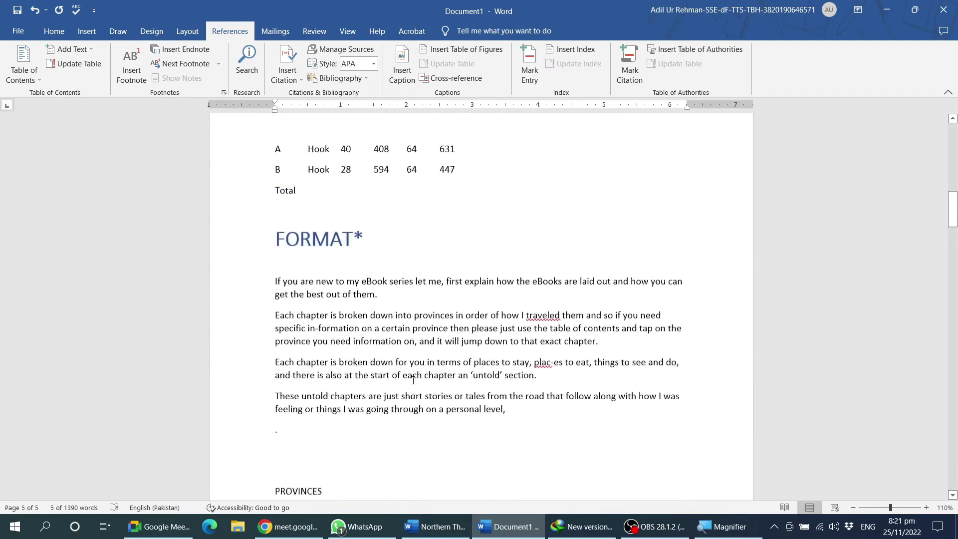
pyautogui.scroll(-5, 413, 380)
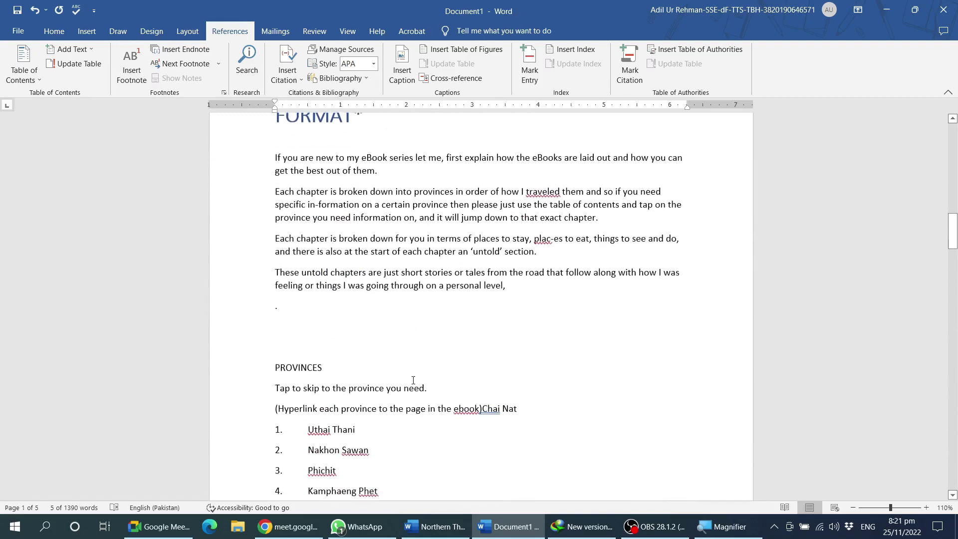
pyautogui.doubleClick(280, 363)
pyautogui.click(70, 49)
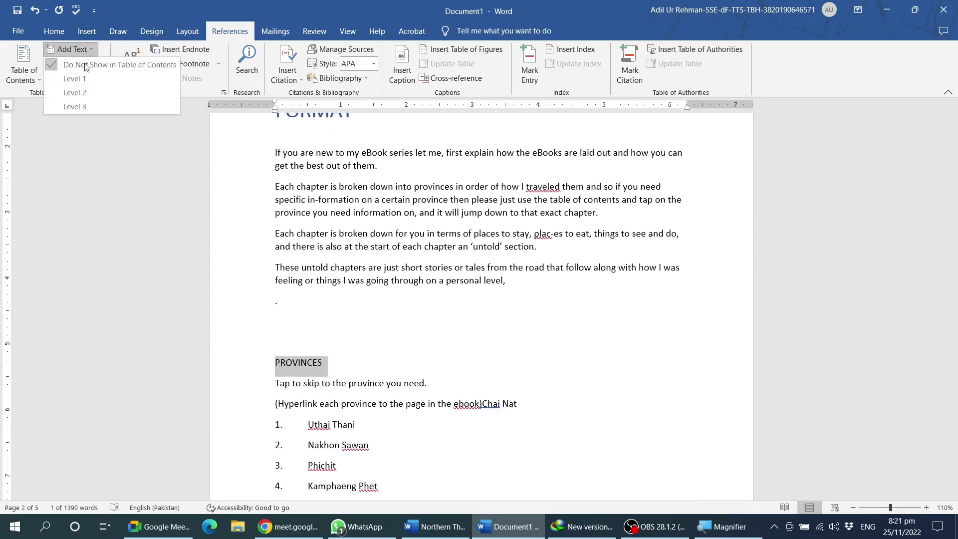
pyautogui.click(74, 78)
pyautogui.click(423, 369)
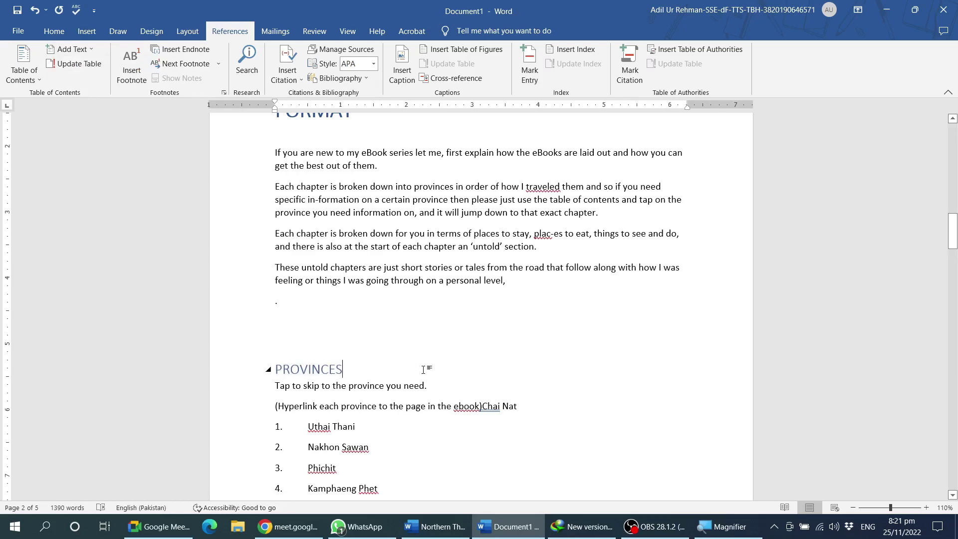
pyautogui.scroll(5, 385, 394)
pyautogui.scroll(5, 386, 395)
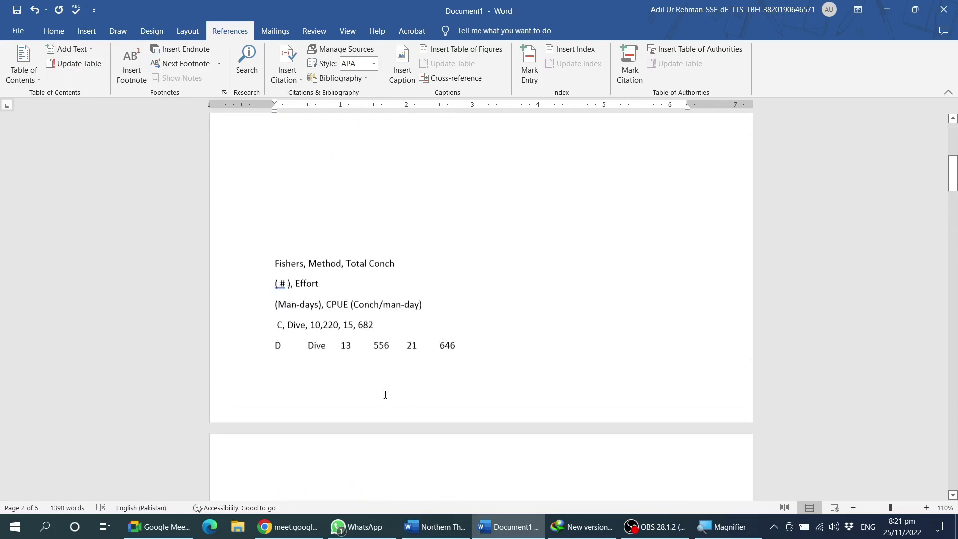
pyautogui.scroll(5, 386, 395)
pyautogui.scroll(5, 386, 395)
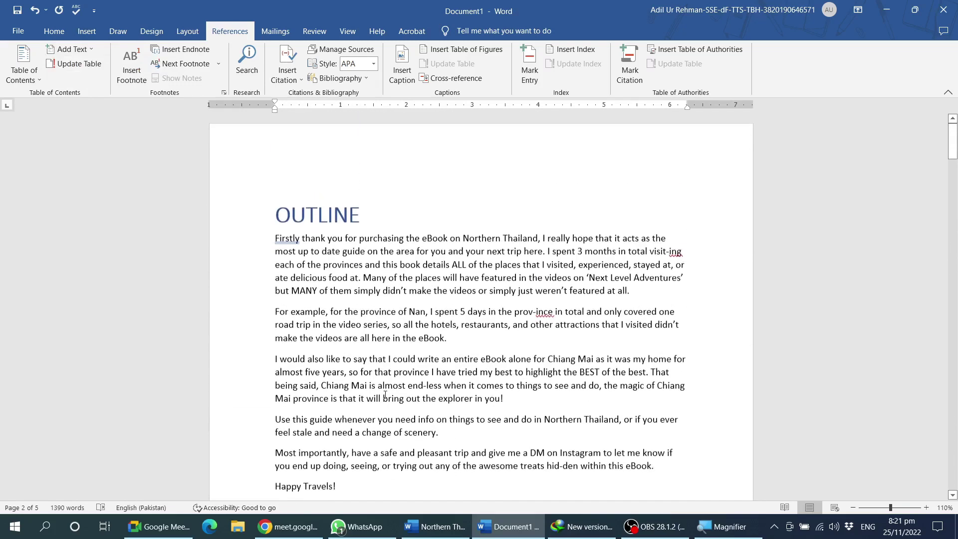
# Step: Insert a page break before OUTLINE, leaving a blank first page
pyautogui.click(274, 225)
pyautogui.scroll(5, 327, 215)
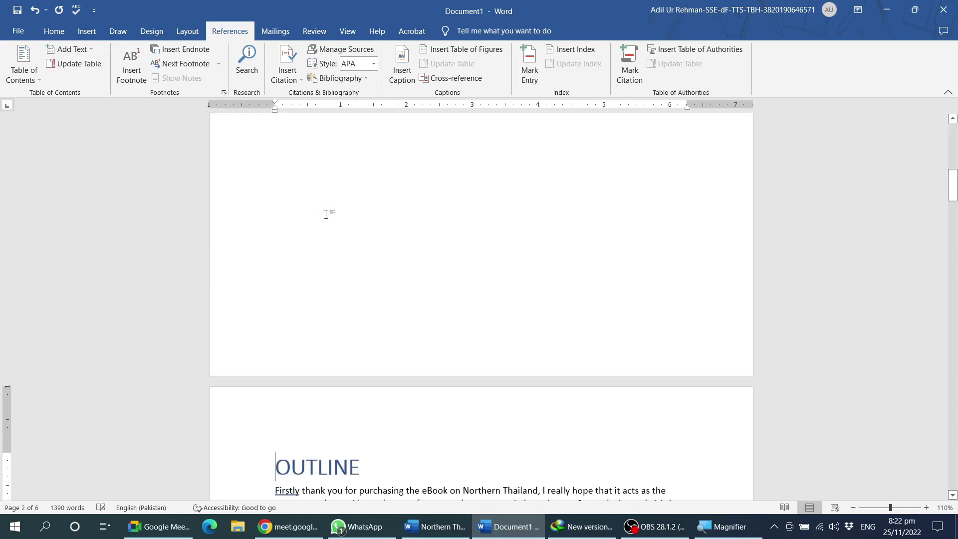
pyautogui.hotkey('ctrl', 'z')
pyautogui.hotkey('ctrl', 'Return')
pyautogui.scroll(5, 327, 216)
# Step: Reset the blank page's empty line to Normal style and show the table-of-contents layouts
pyautogui.click(354, 192)
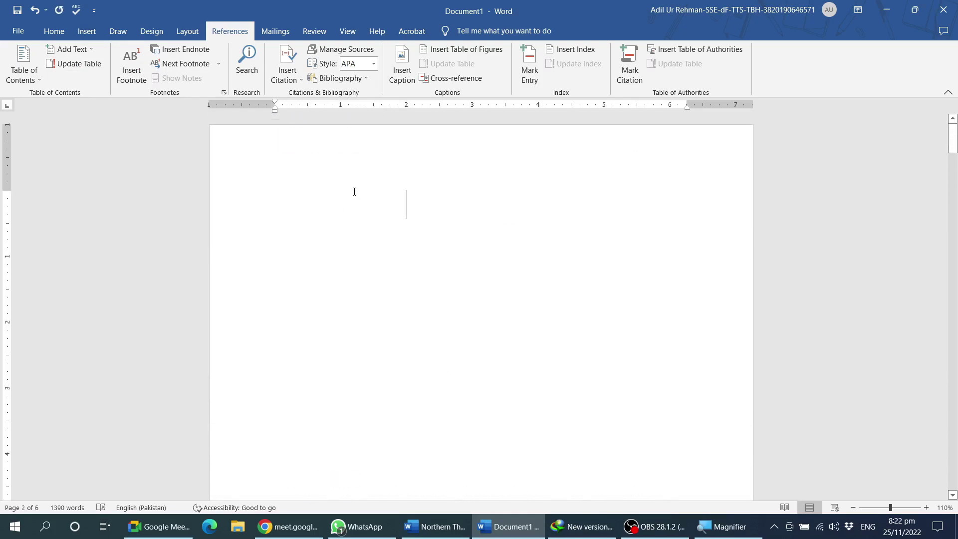
pyautogui.doubleClick(332, 217)
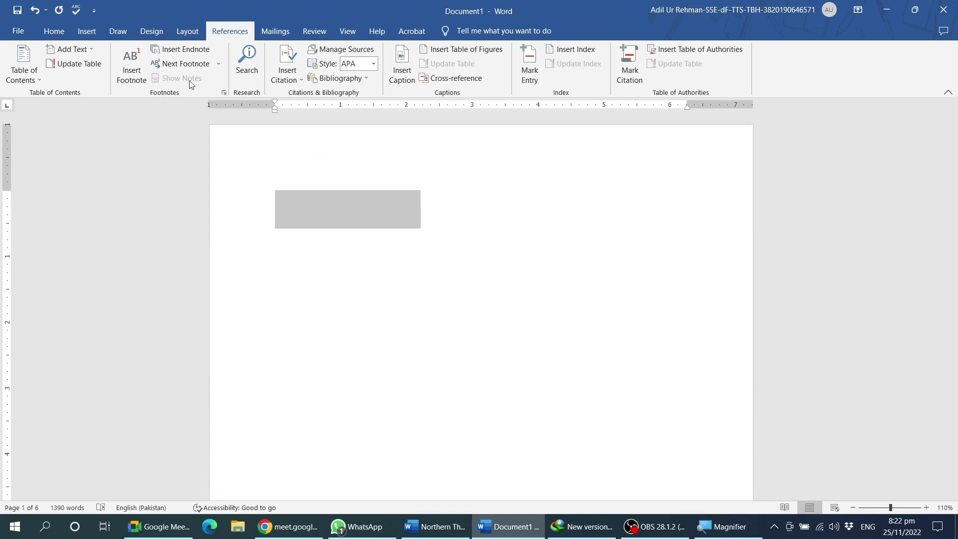
pyautogui.click(54, 31)
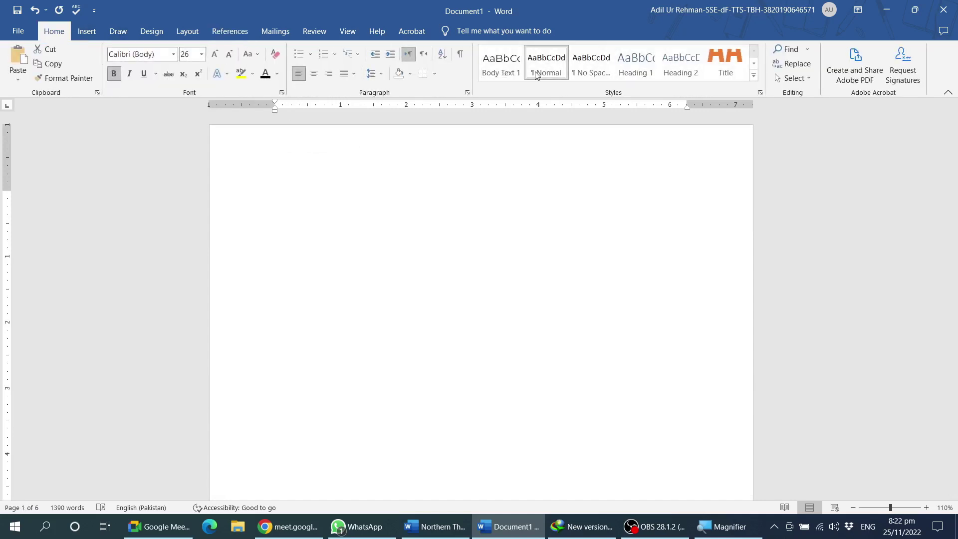
pyautogui.click(419, 206)
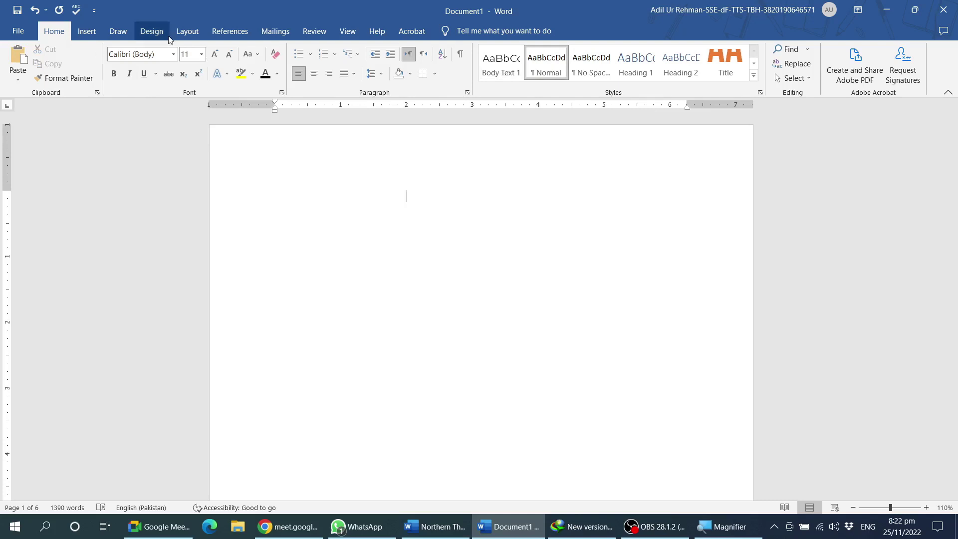
pyautogui.click(229, 31)
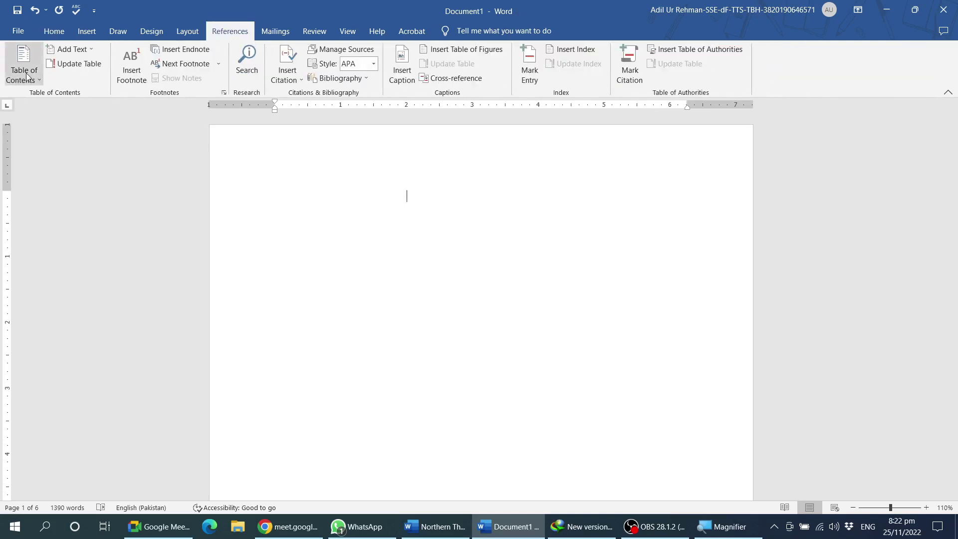
pyautogui.click(26, 76)
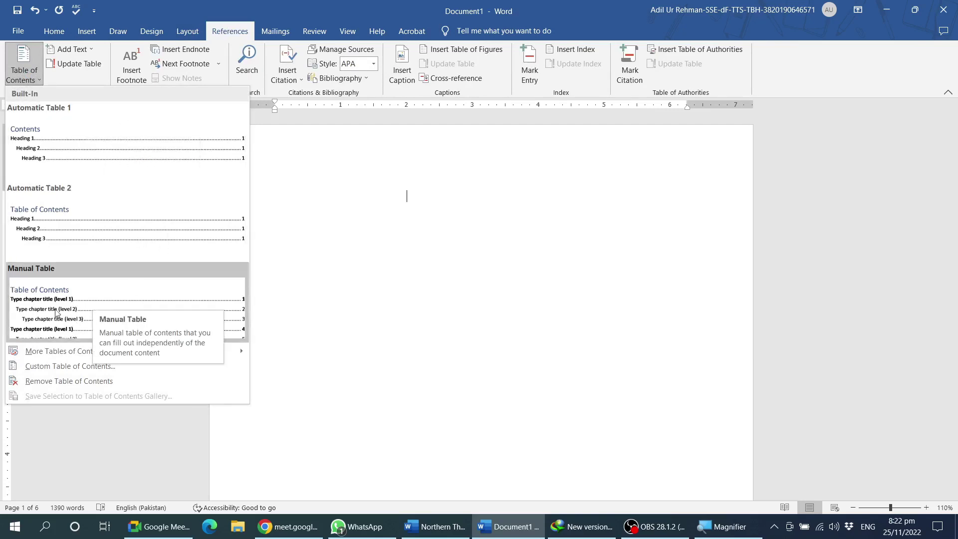
# Step: Insert a manual table of contents, try updating it, and reapply the manual layout
pyautogui.click(72, 313)
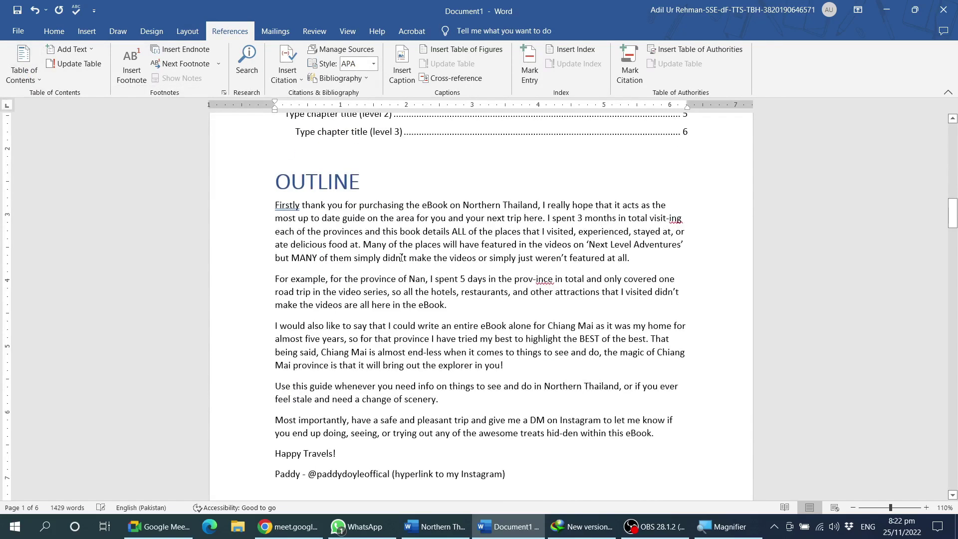
pyautogui.scroll(4, 338, 299)
pyautogui.scroll(2, 339, 307)
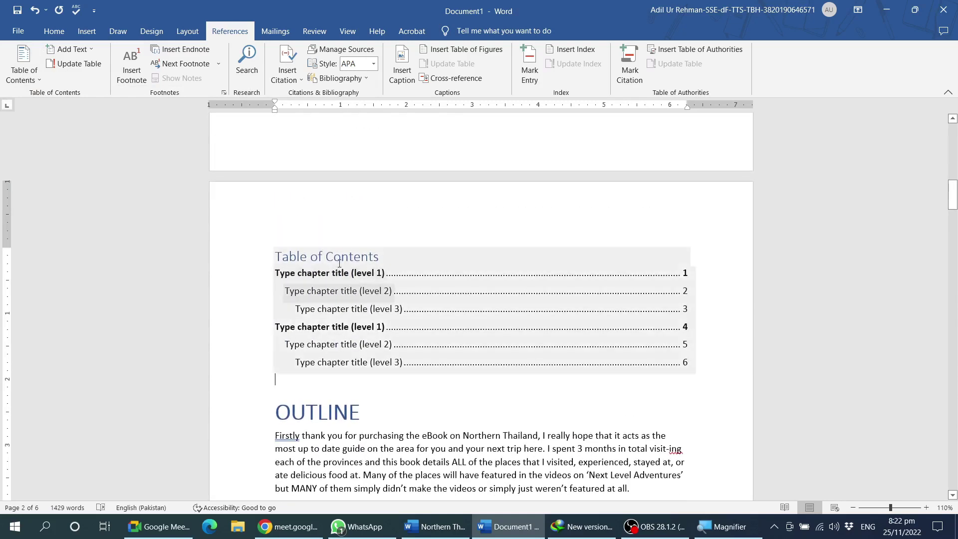
pyautogui.click(334, 256)
pyautogui.moveTo(326, 256)
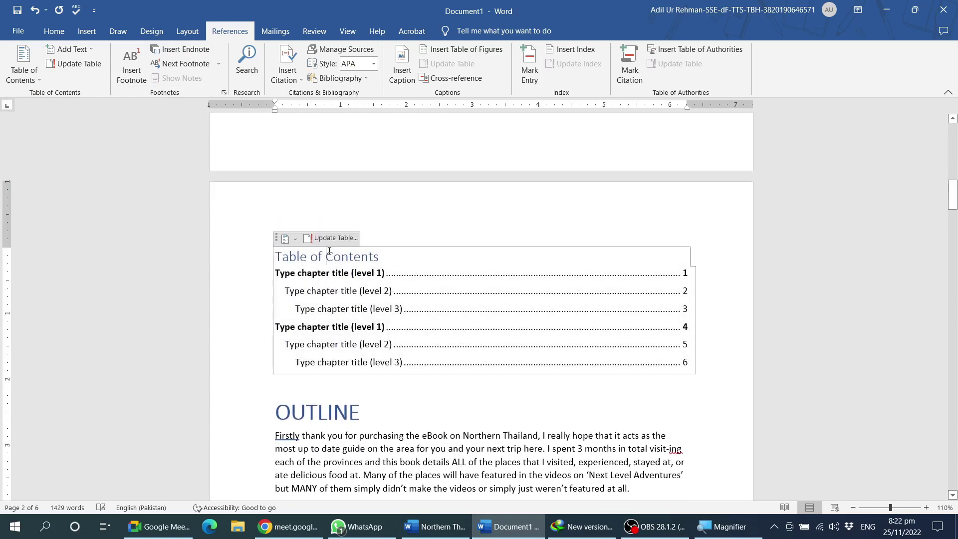
pyautogui.click(469, 410)
pyautogui.click(333, 238)
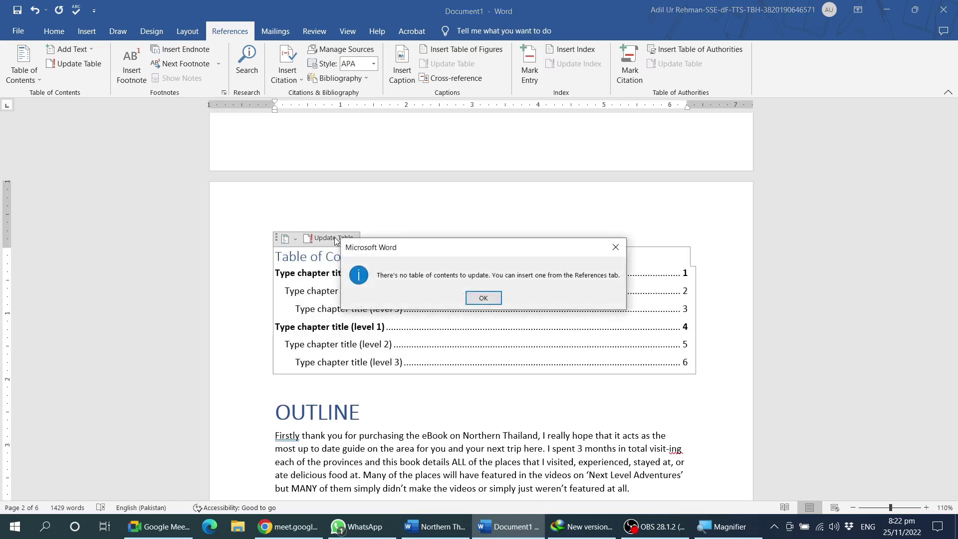
pyautogui.click(481, 298)
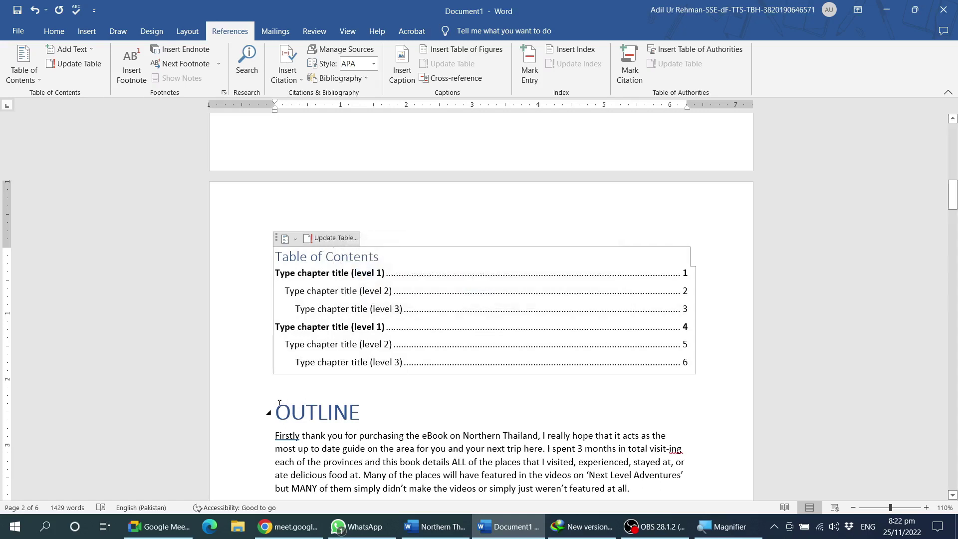
pyautogui.click(286, 192)
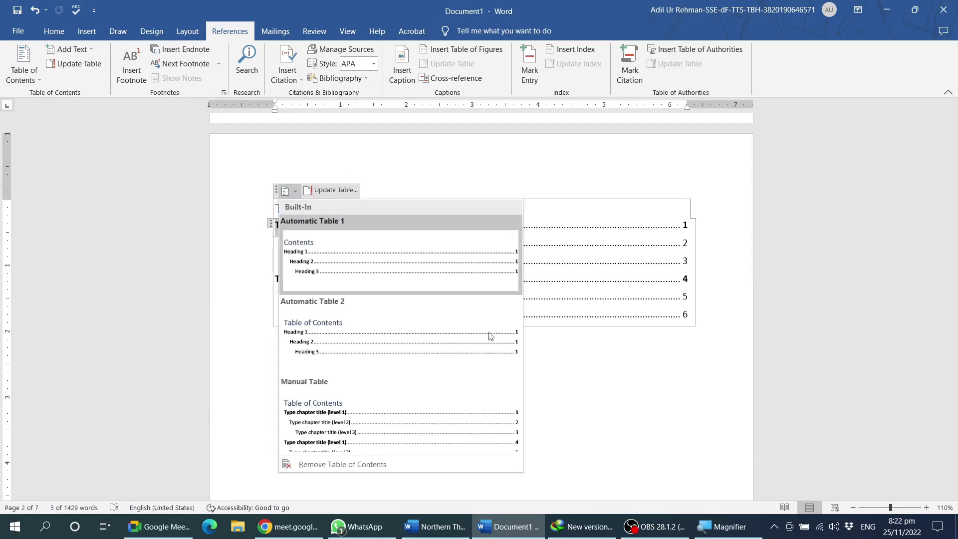
pyautogui.click(499, 394)
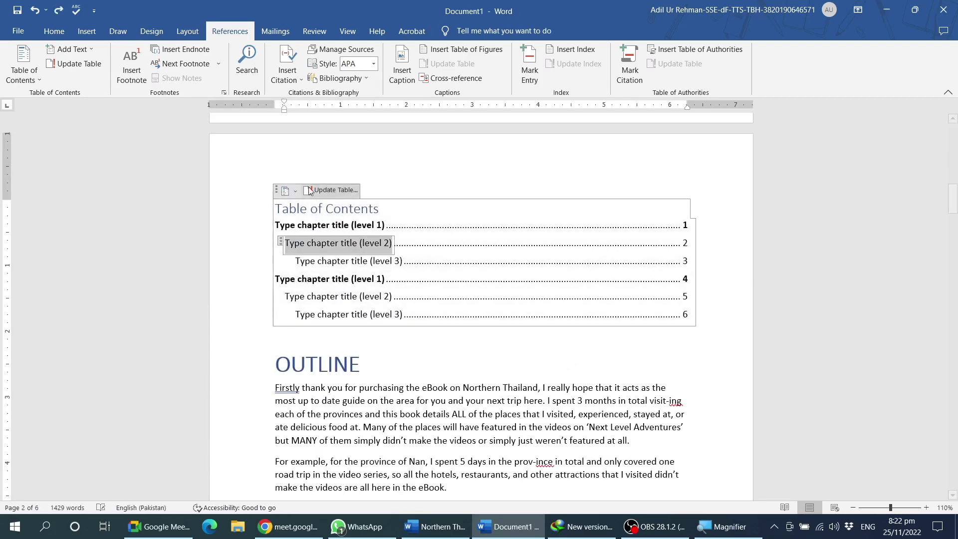
# Step: Select and delete the placeholder manual table of contents, leaving an empty page
pyautogui.click(275, 192)
pyautogui.press('Delete')
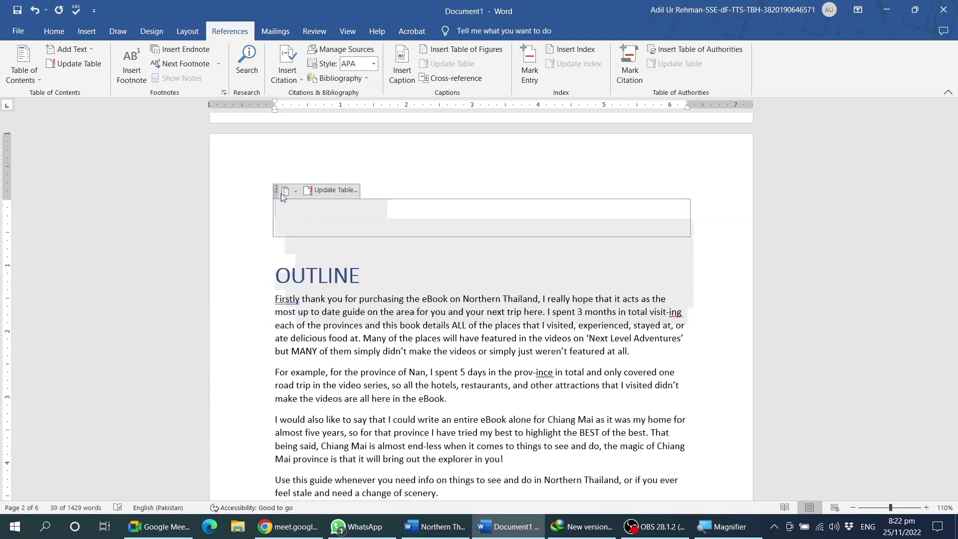
pyautogui.press('Delete')
pyautogui.hotkey('ctrl', 'Return')
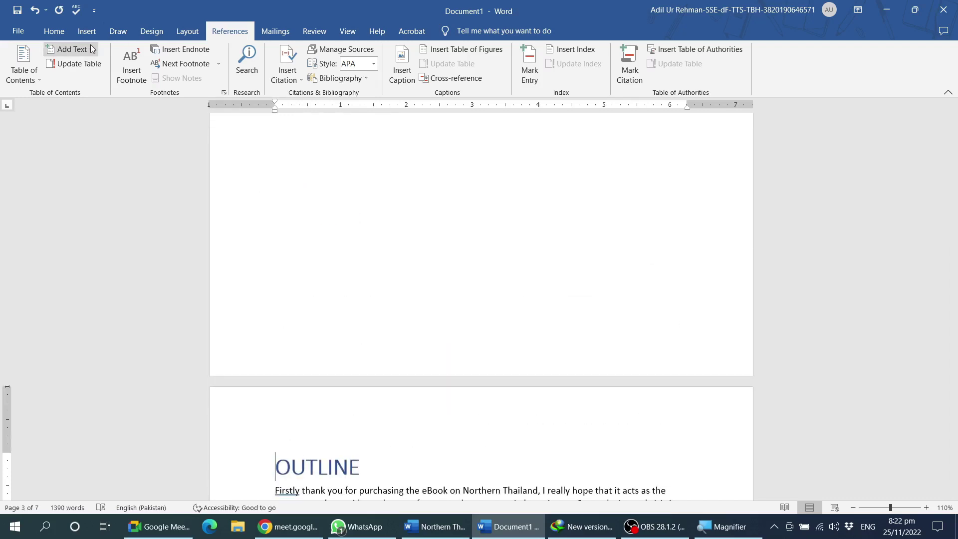
pyautogui.scroll(5, 349, 269)
# Step: Insert Automatic Table 1 on the first page and enlarge its 'Contents' heading text
pyautogui.click(24, 64)
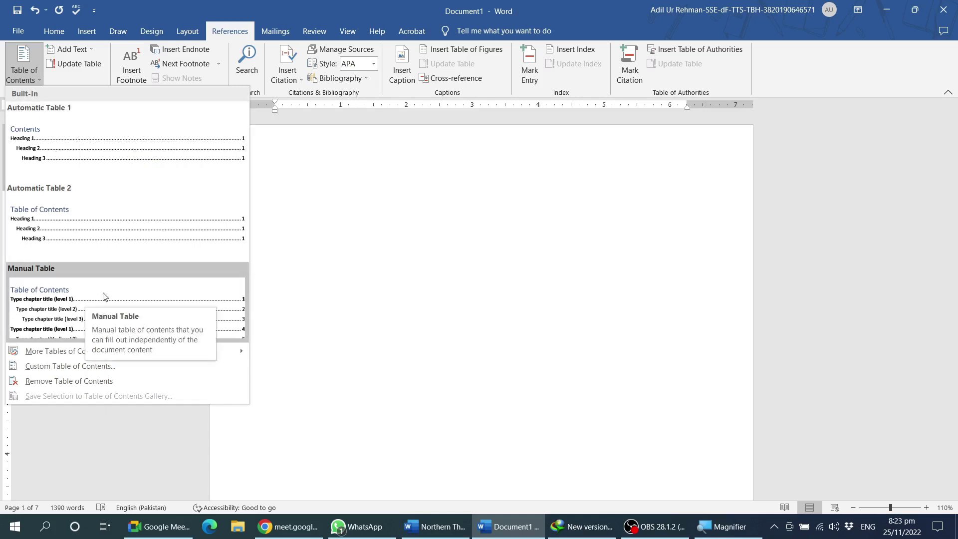
pyautogui.click(55, 147)
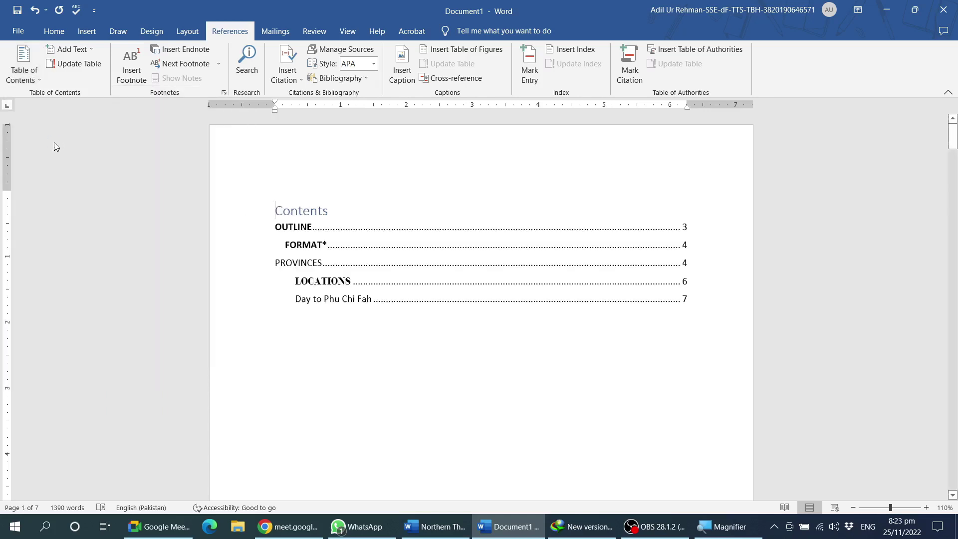
pyautogui.click(291, 211)
pyautogui.doubleClick(290, 211)
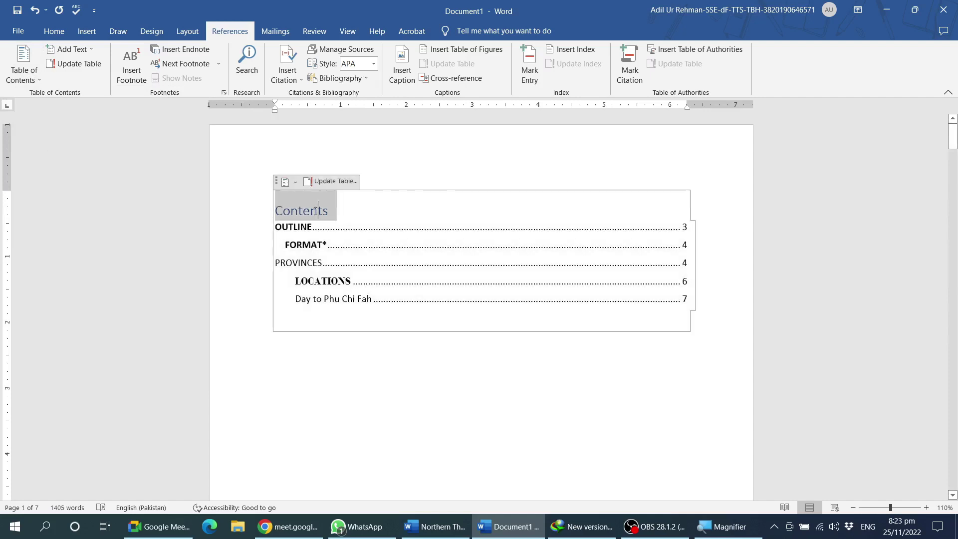
pyautogui.hotkey('ctrl', 'shift', '.')
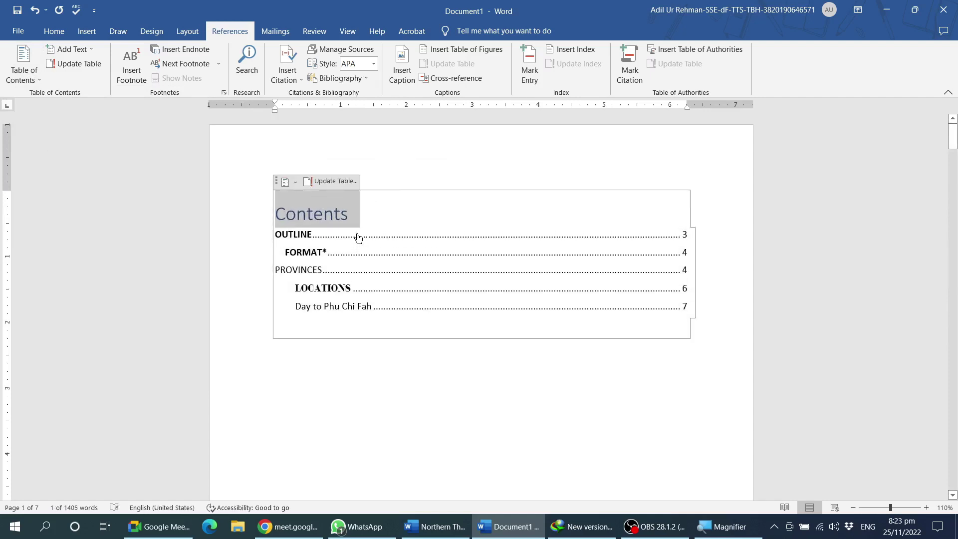
# Step: Enlarge the heading further and rename it from 'Contents' to 'Table of Contents'
pyautogui.hotkey('ctrl', 'shift', '.')
pyautogui.click(324, 216)
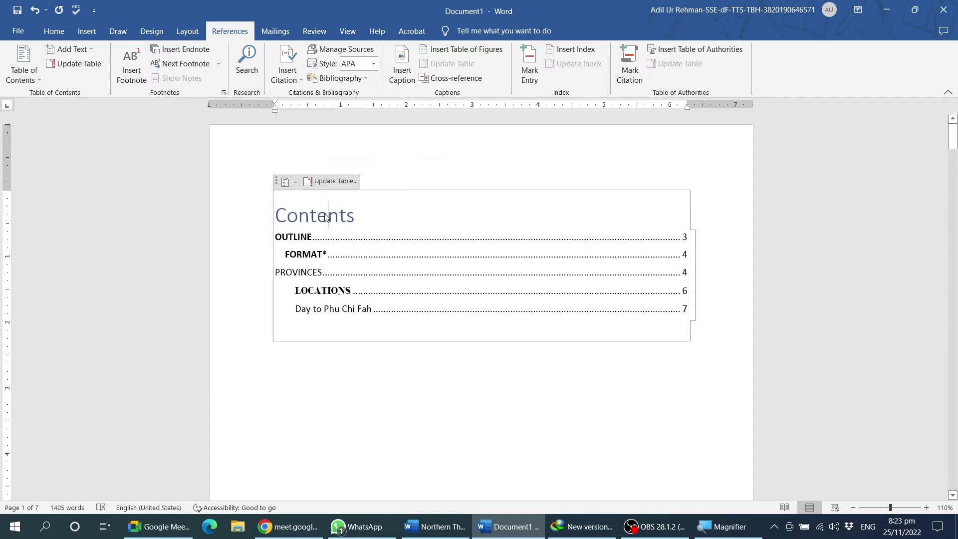
pyautogui.write('Ta')
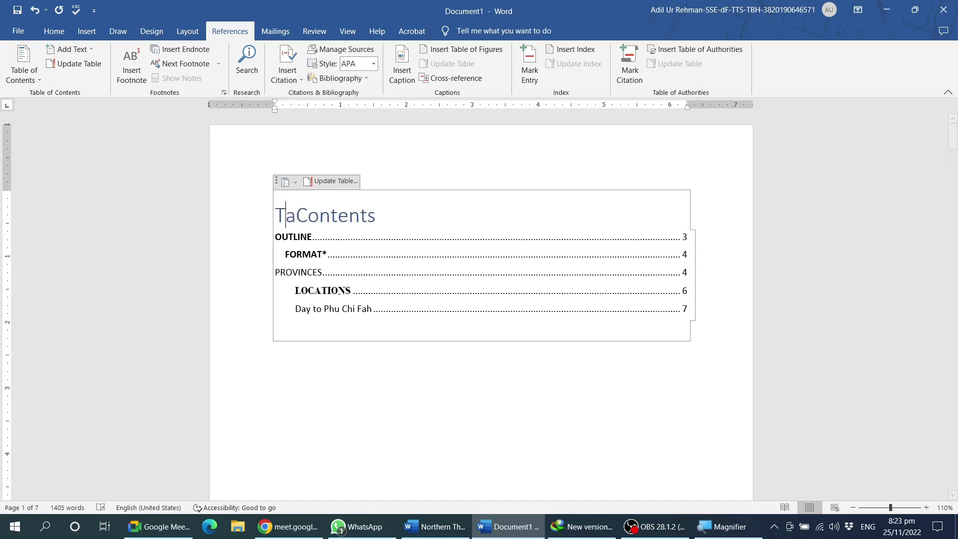
pyautogui.write('ble of')
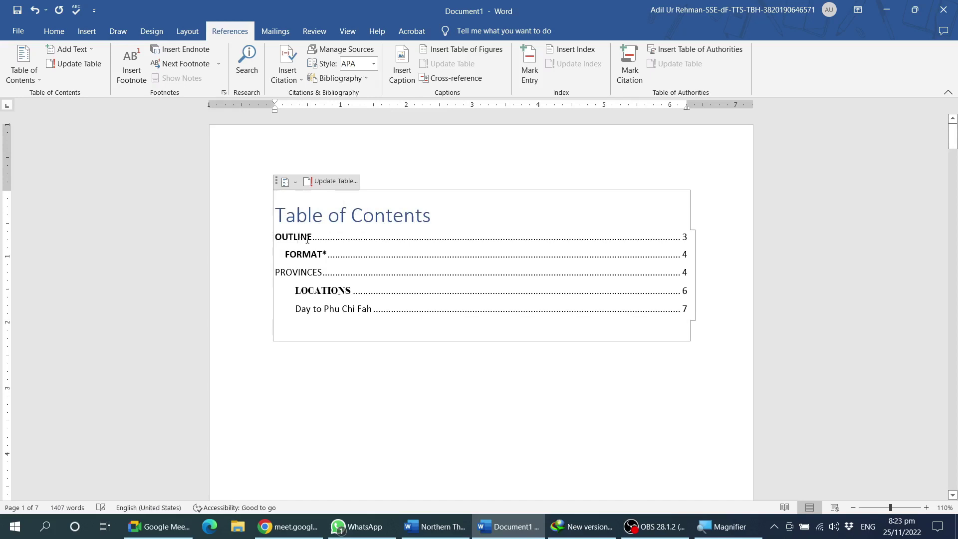
# Step: Inspect the contents entries, ending with the entire table of contents selected
pyautogui.moveTo(308, 239); pyautogui.dragTo(307, 301)
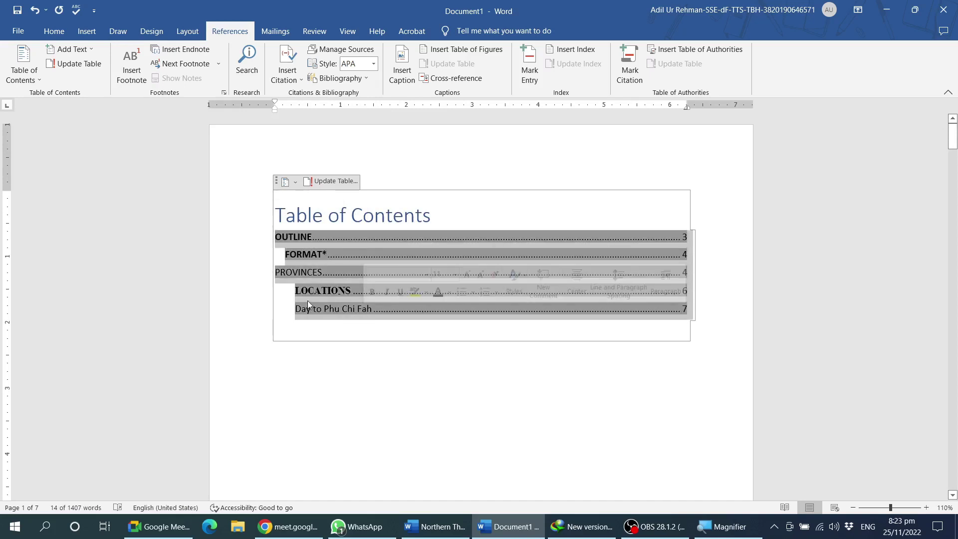
pyautogui.click(308, 281)
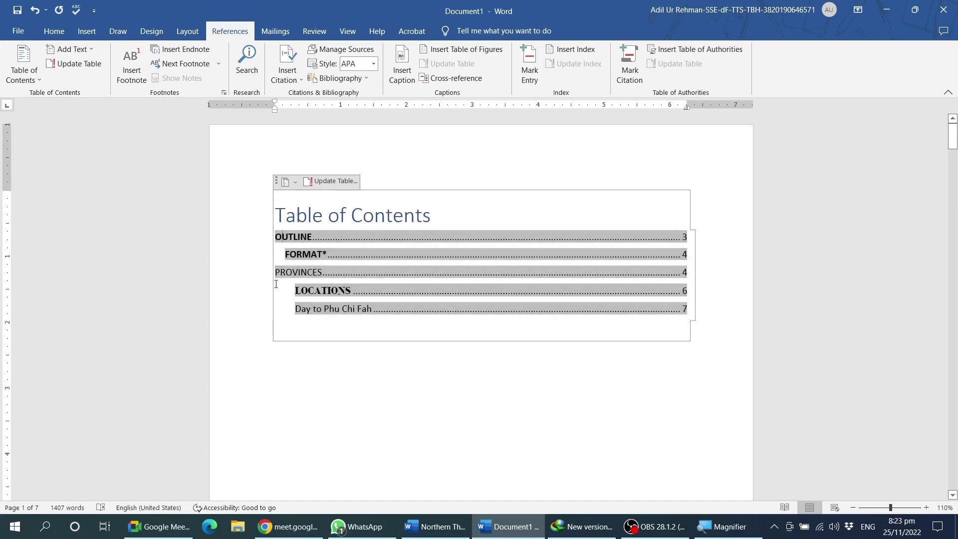
pyautogui.keyDown('ctrl'); pyautogui.scroll(6, 274, 284); pyautogui.keyUp('ctrl')
pyautogui.doubleClick(180, 240)
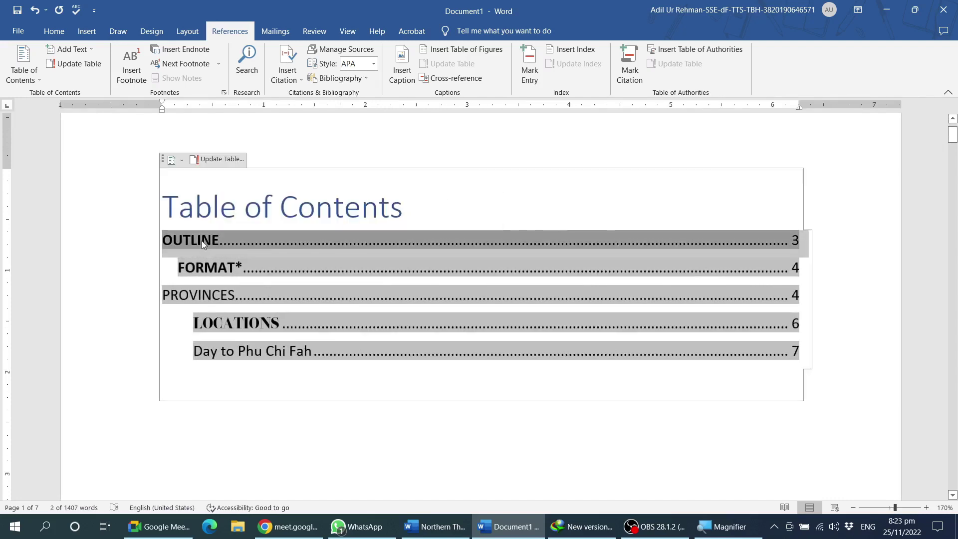
pyautogui.doubleClick(201, 241)
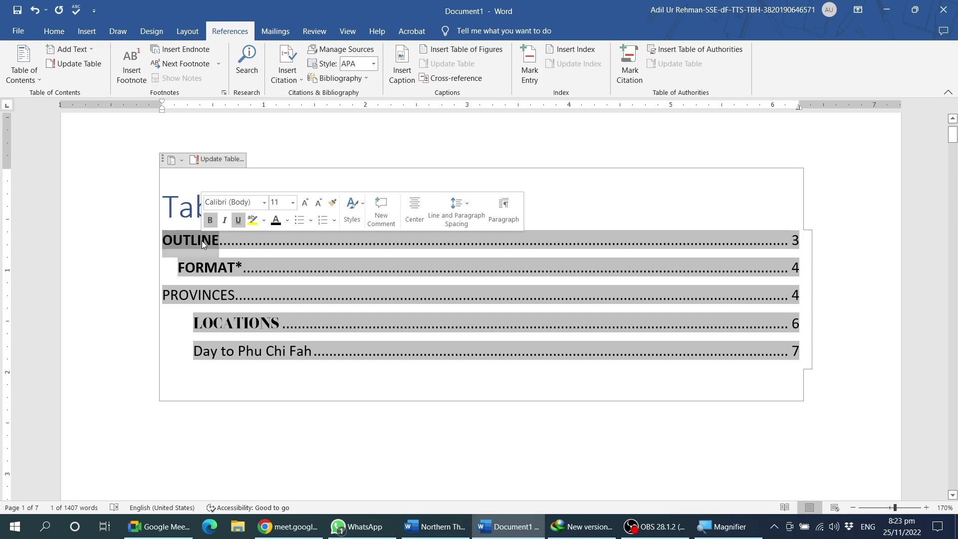
pyautogui.click(197, 242)
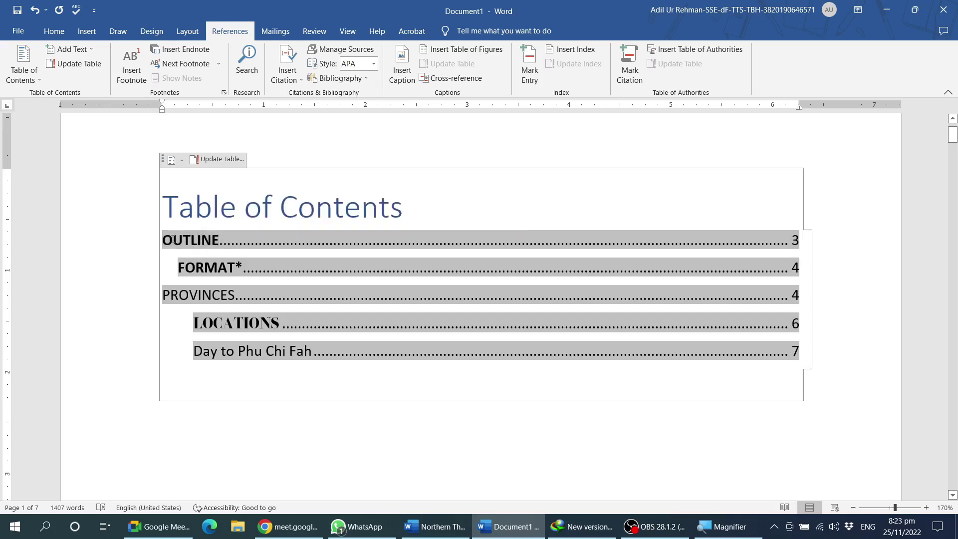
pyautogui.moveTo(163, 239); pyautogui.dragTo(699, 376)
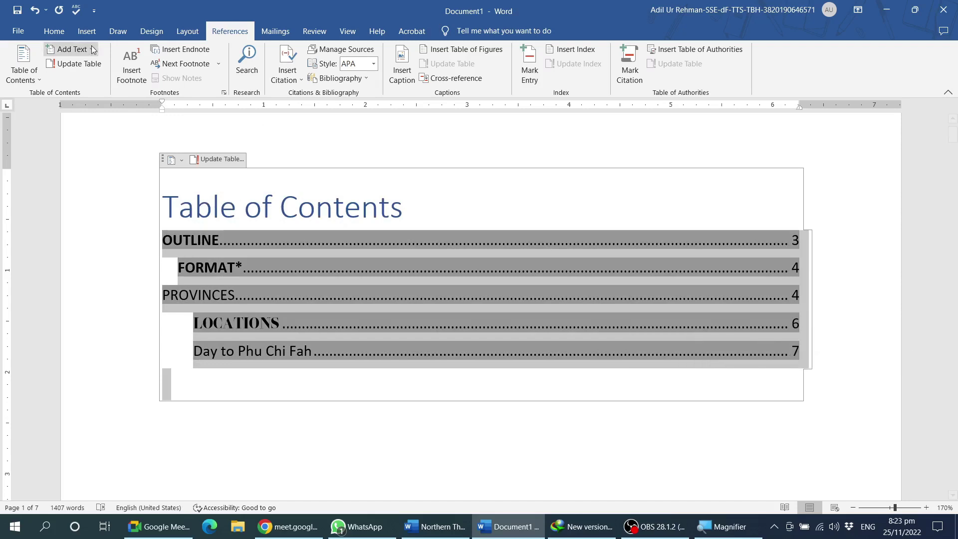
# Step: Try Times New Roman on the table of contents entries, toggling bold on and off
pyautogui.click(55, 31)
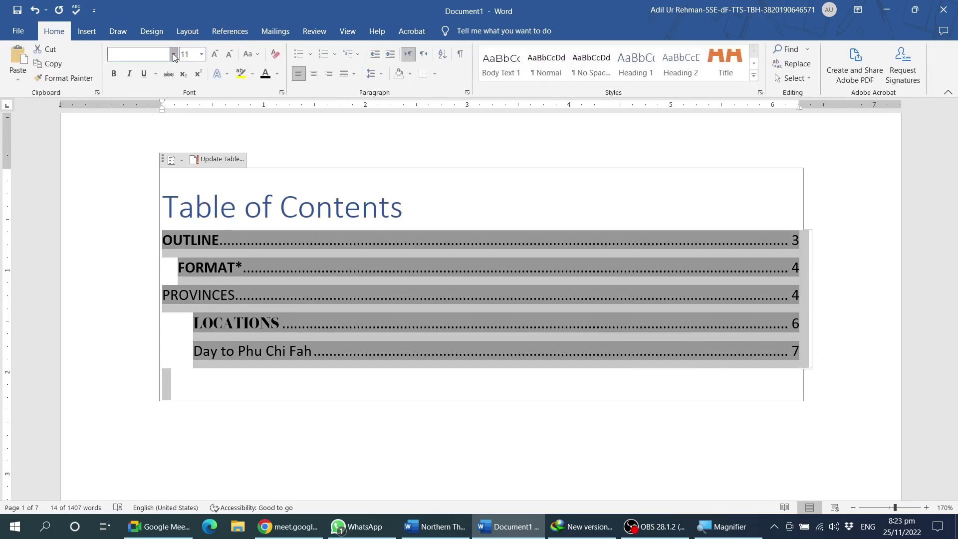
pyautogui.click(173, 55)
pyautogui.click(165, 115)
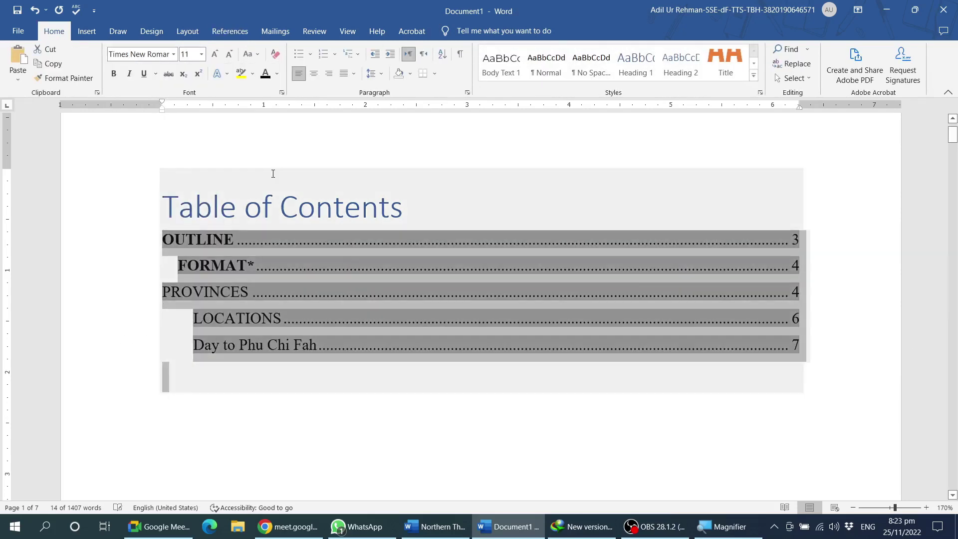
pyautogui.click(113, 76)
pyautogui.click(114, 77)
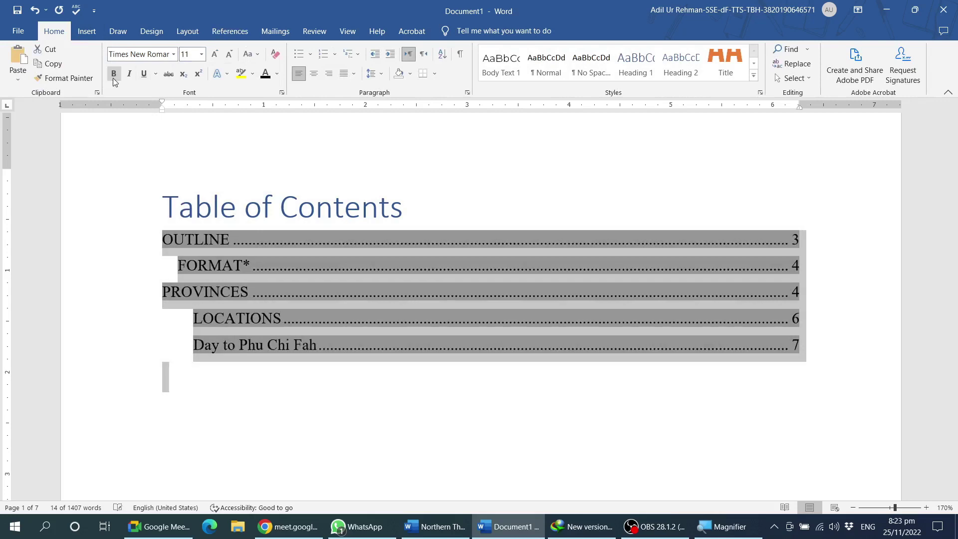
pyautogui.click(196, 54)
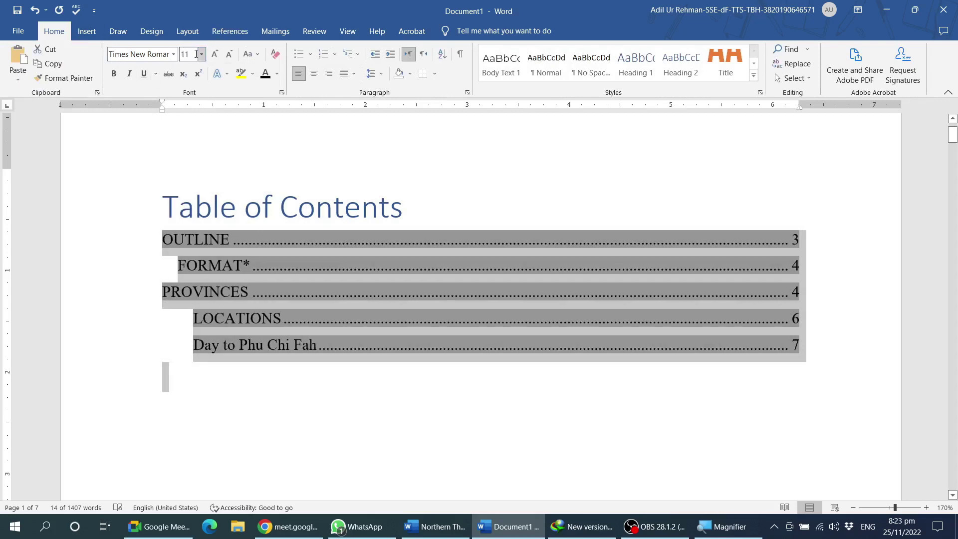
pyautogui.click(365, 287)
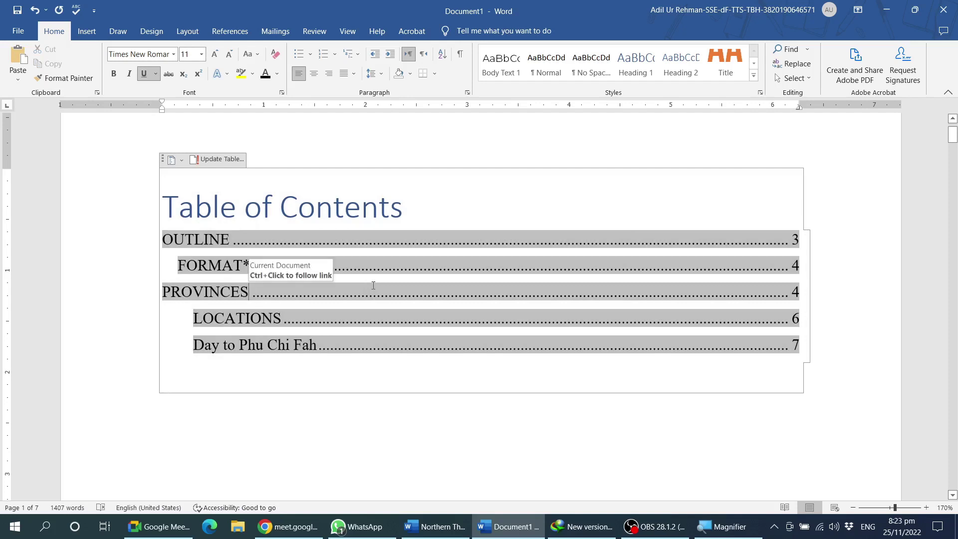
# Step: Update the entire table of contents from the headings
pyautogui.click(219, 159)
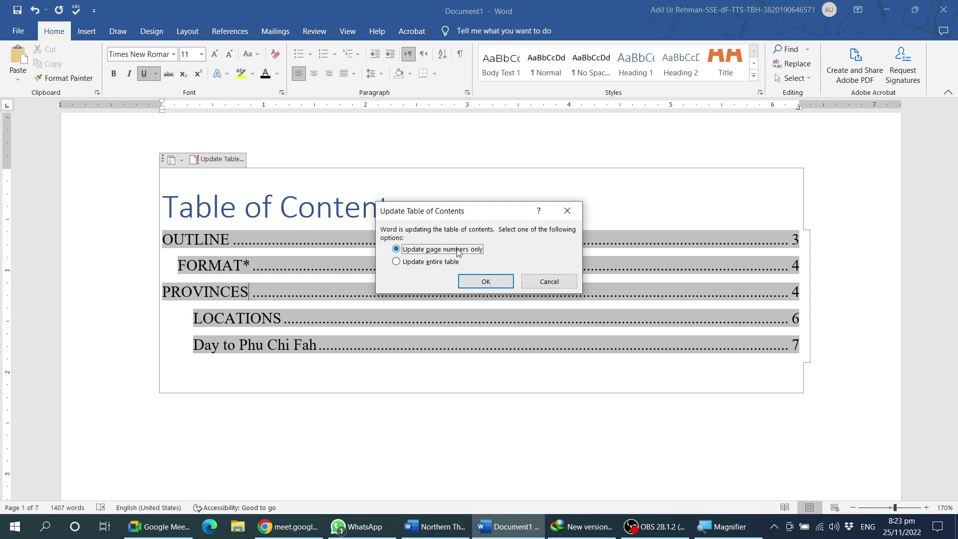
pyautogui.click(430, 262)
pyautogui.click(485, 282)
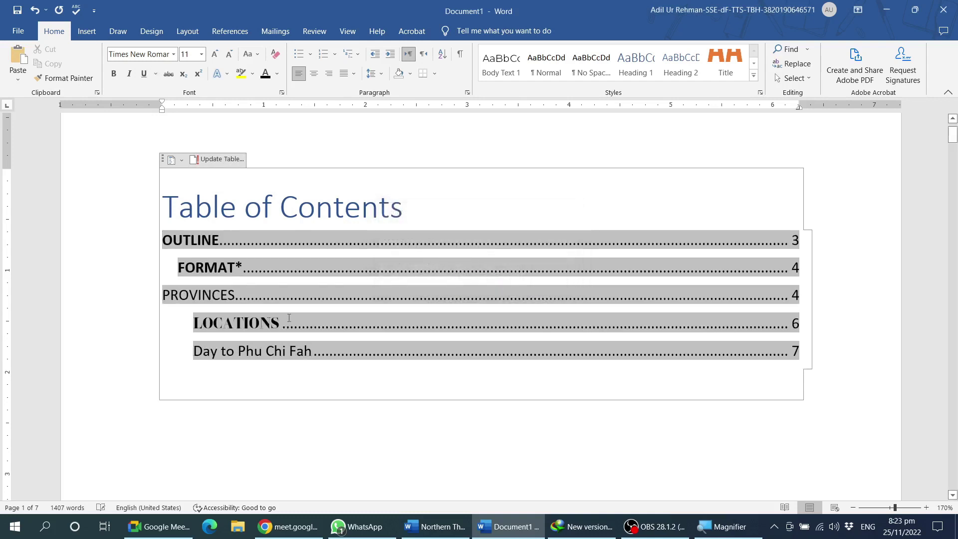
# Step: Review the contents page, opening the style gallery without changes, and return to the Table of Contents heading
pyautogui.moveTo(170, 239); pyautogui.dragTo(352, 364)
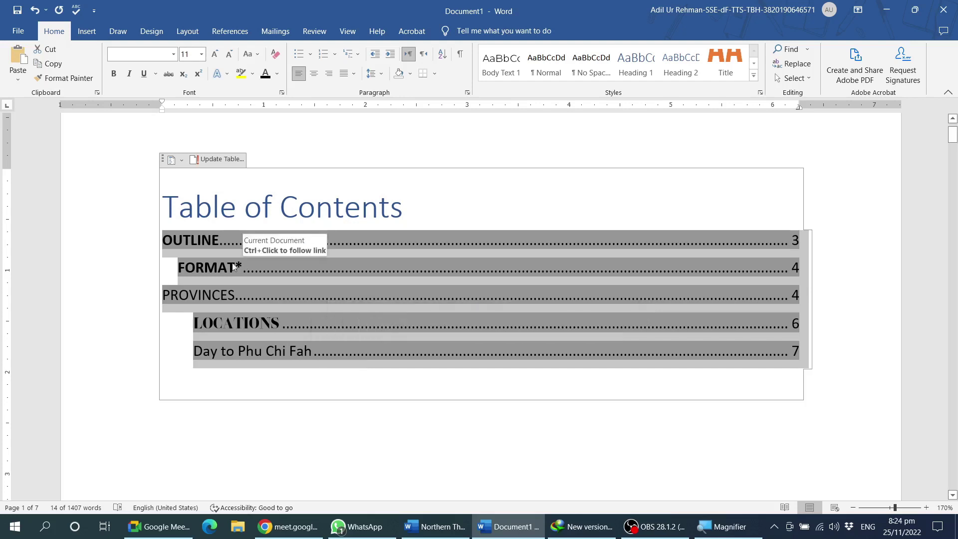
pyautogui.click(181, 160)
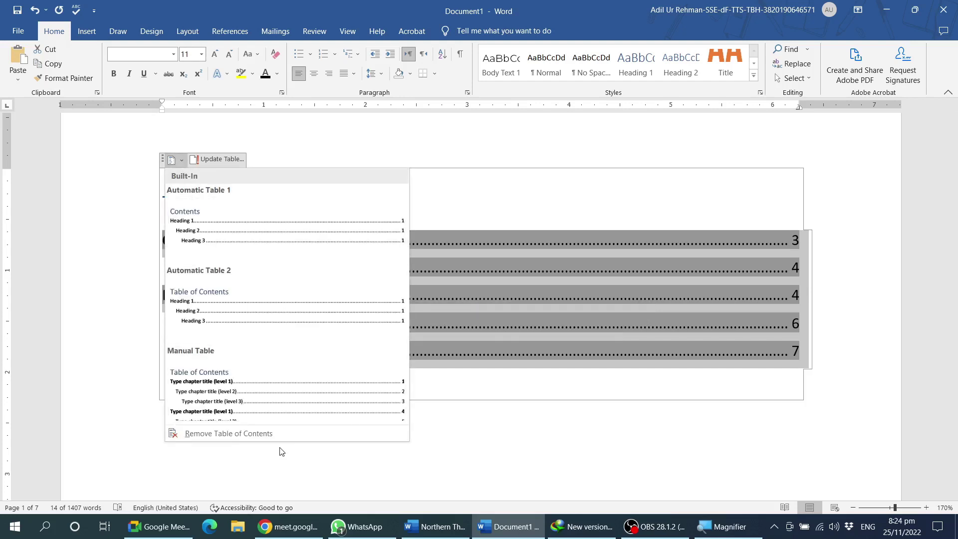
pyautogui.click(443, 322)
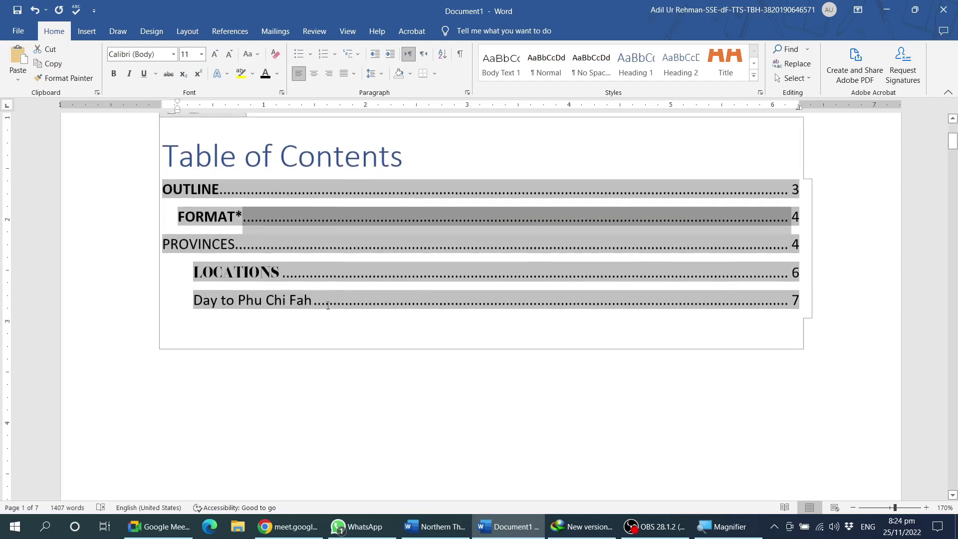
pyautogui.scroll(-3, 375, 269)
pyautogui.click(375, 269)
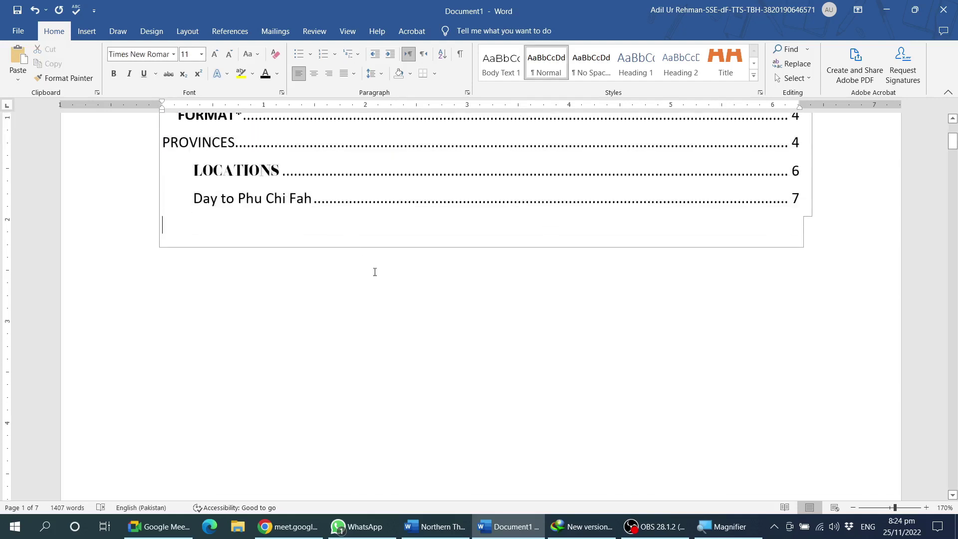
pyautogui.scroll(1, 378, 290)
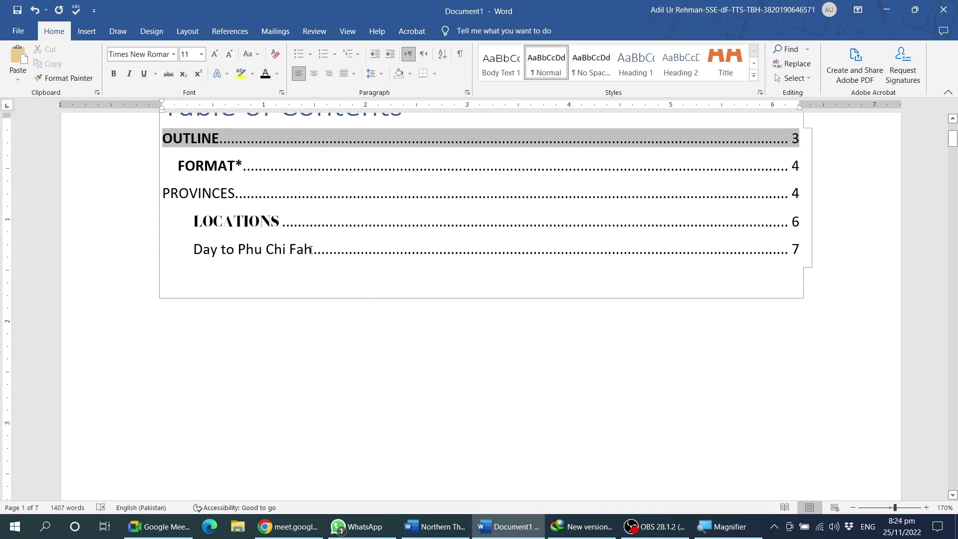
pyautogui.scroll(3, 259, 167)
pyautogui.click(328, 269)
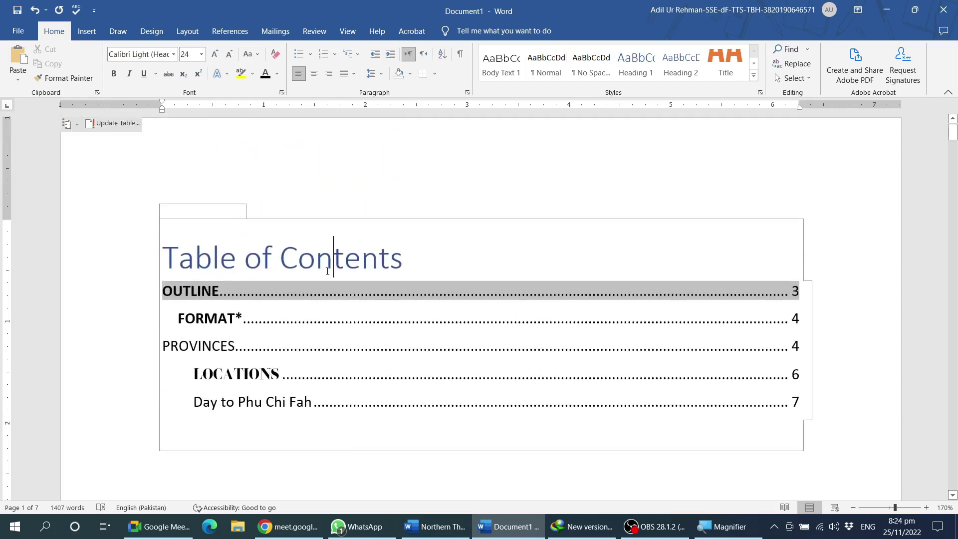
pyautogui.scroll(-3, 417, 339)
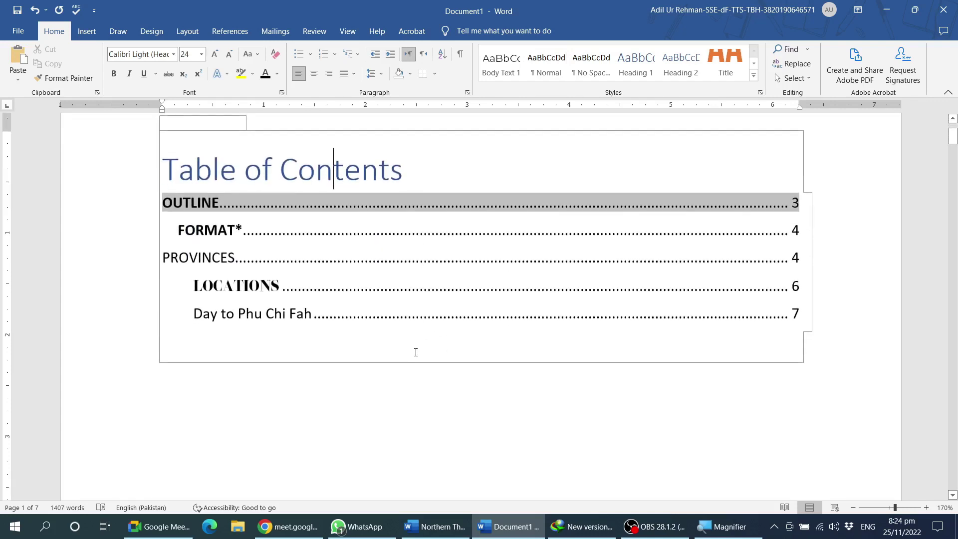
pyautogui.scroll(-5, 418, 351)
pyautogui.scroll(8, 419, 351)
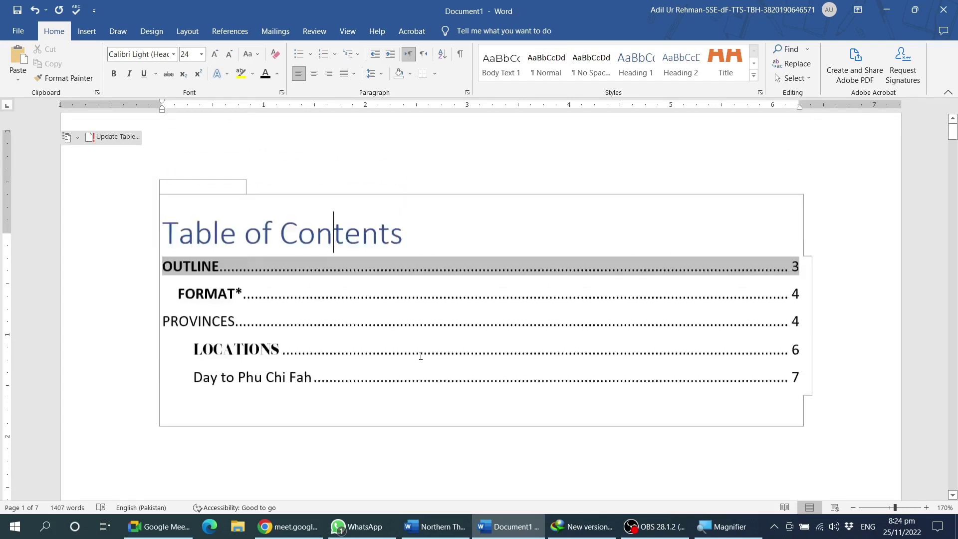
# Step: Set the table of contents tab leader to dashes in Custom Table of Contents and replace the table
pyautogui.click(229, 31)
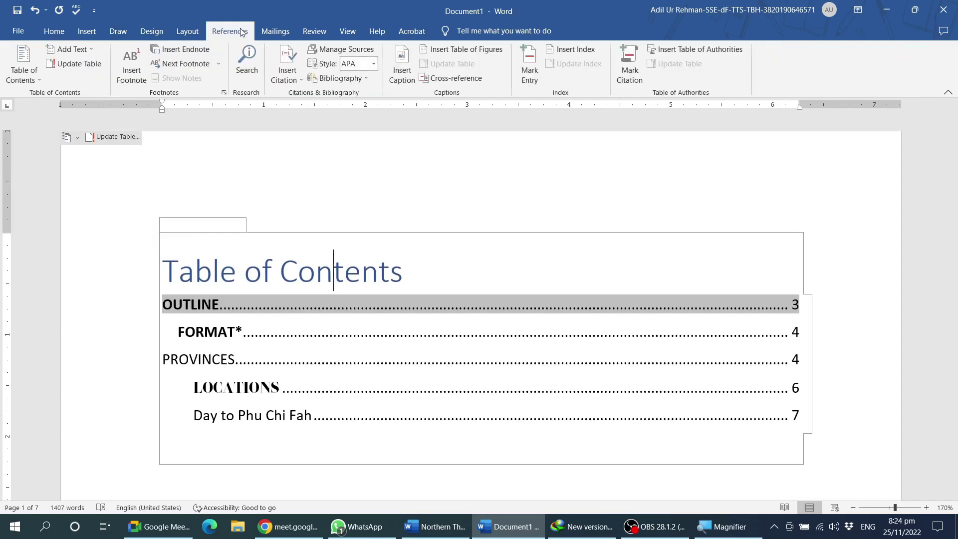
pyautogui.click(37, 84)
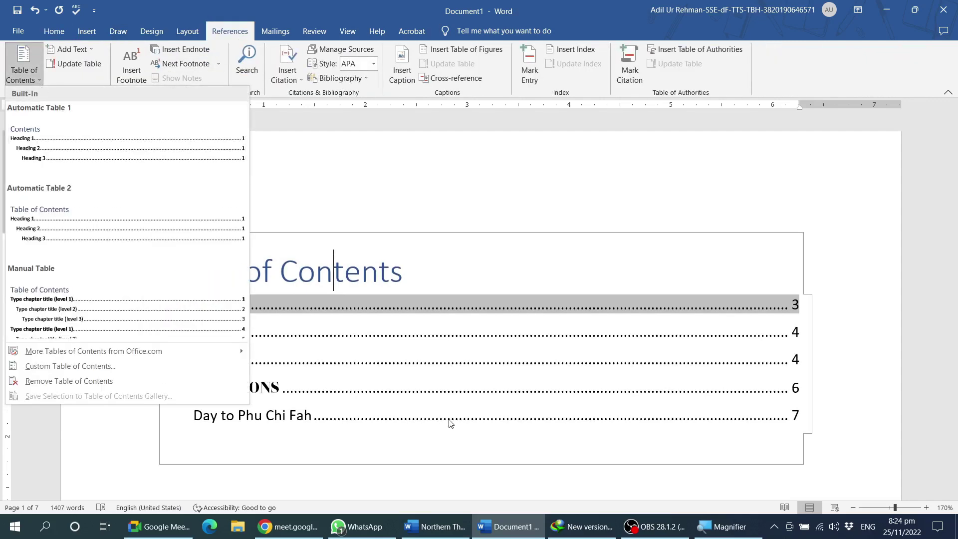
pyautogui.click(348, 418)
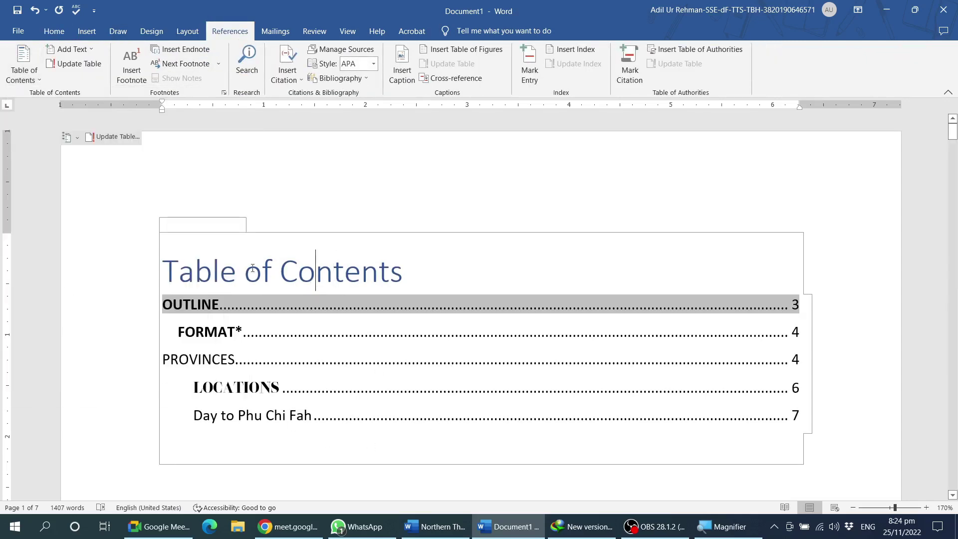
pyautogui.click(24, 70)
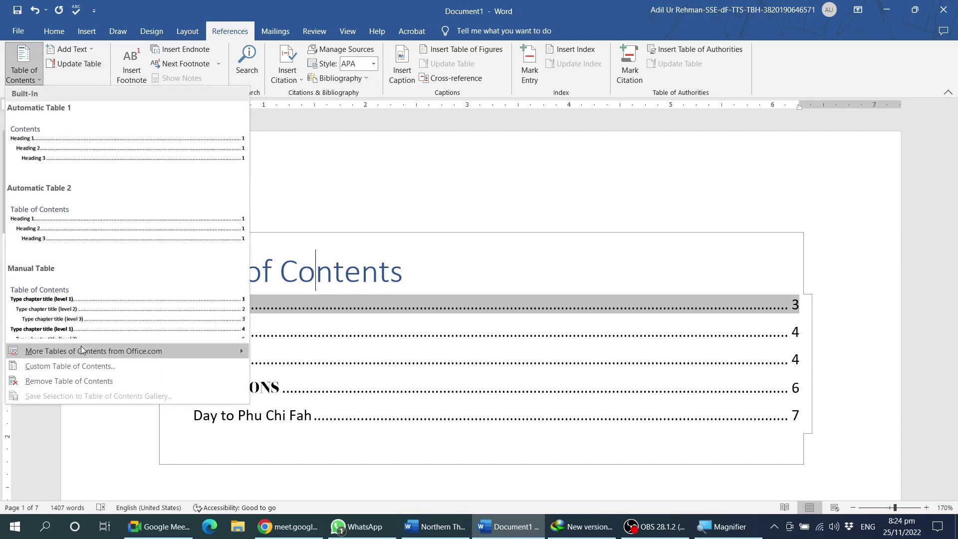
pyautogui.click(55, 367)
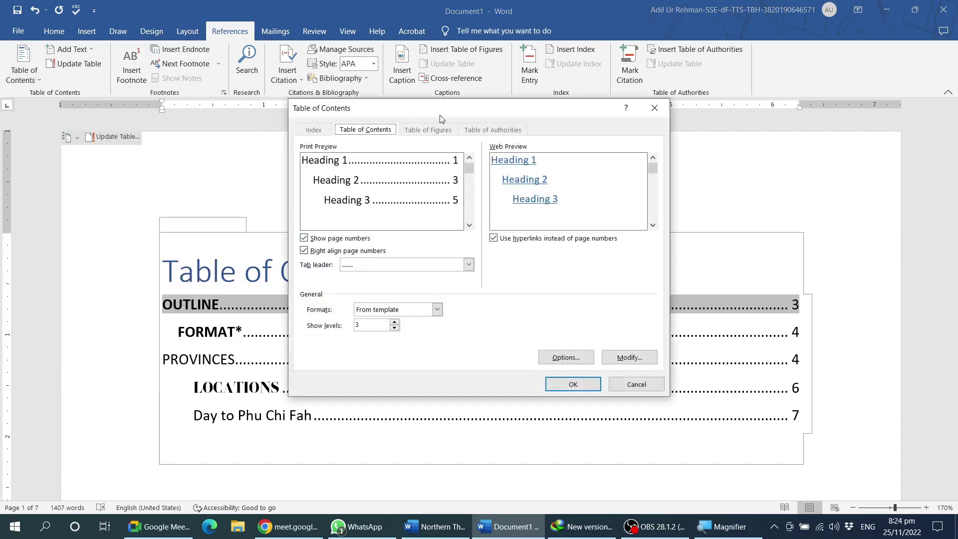
pyautogui.moveTo(440, 118); pyautogui.dragTo(531, 104)
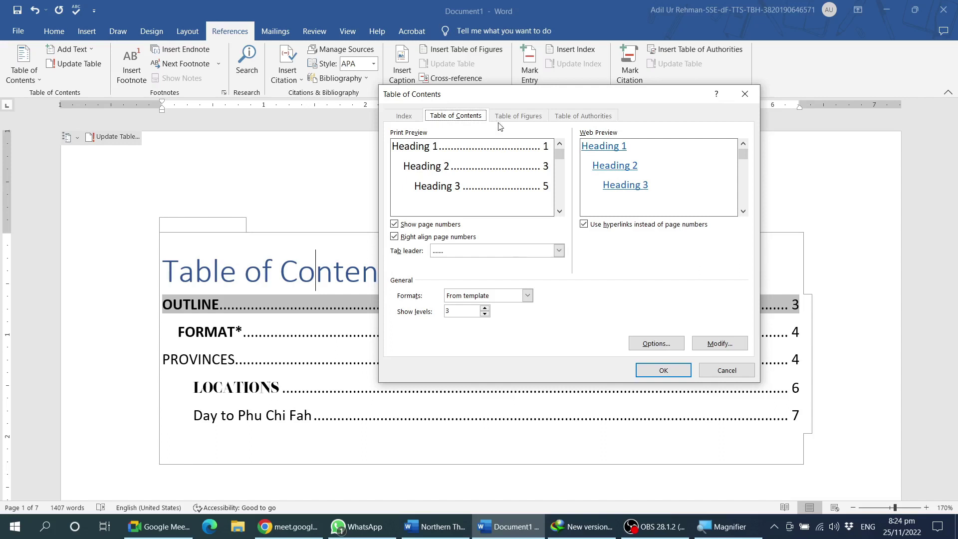
pyautogui.moveTo(488, 105); pyautogui.dragTo(598, 74)
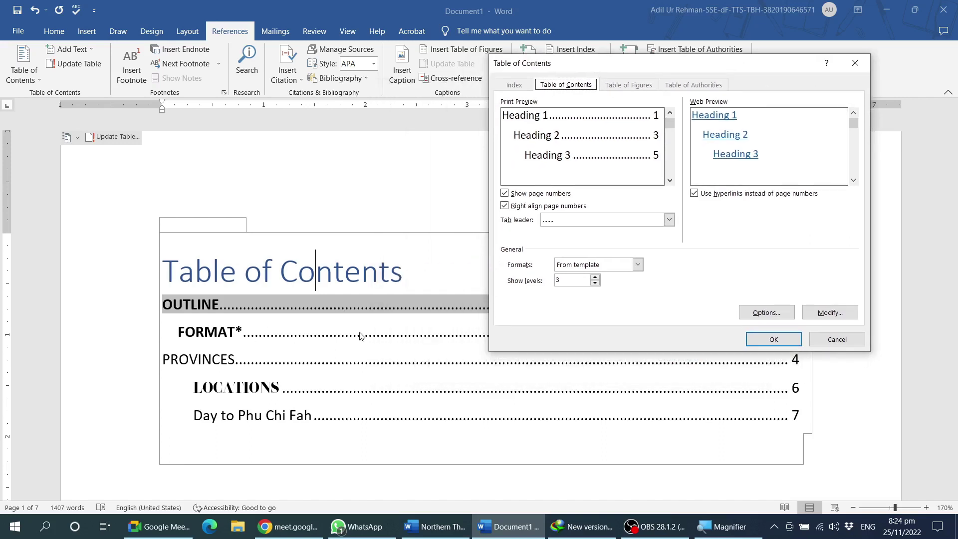
pyautogui.click(669, 220)
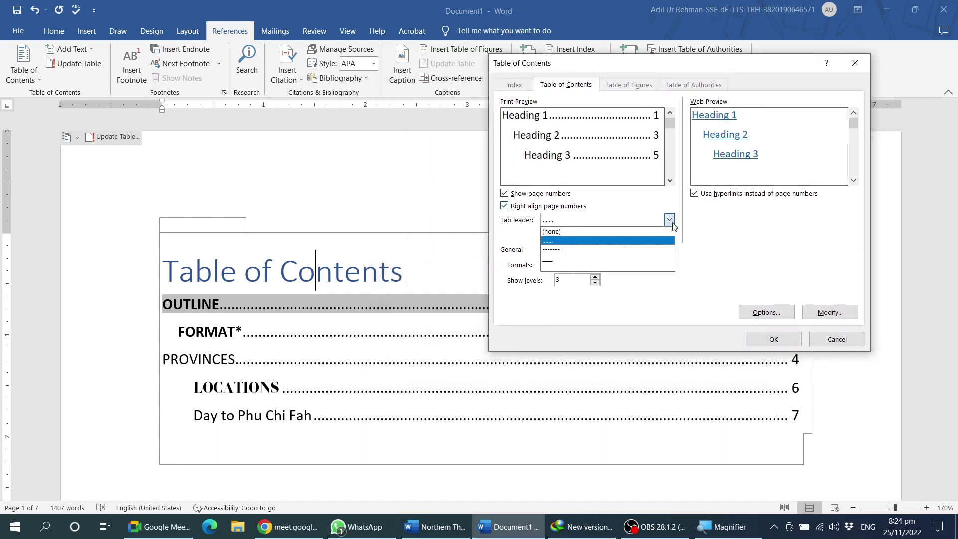
pyautogui.click(556, 250)
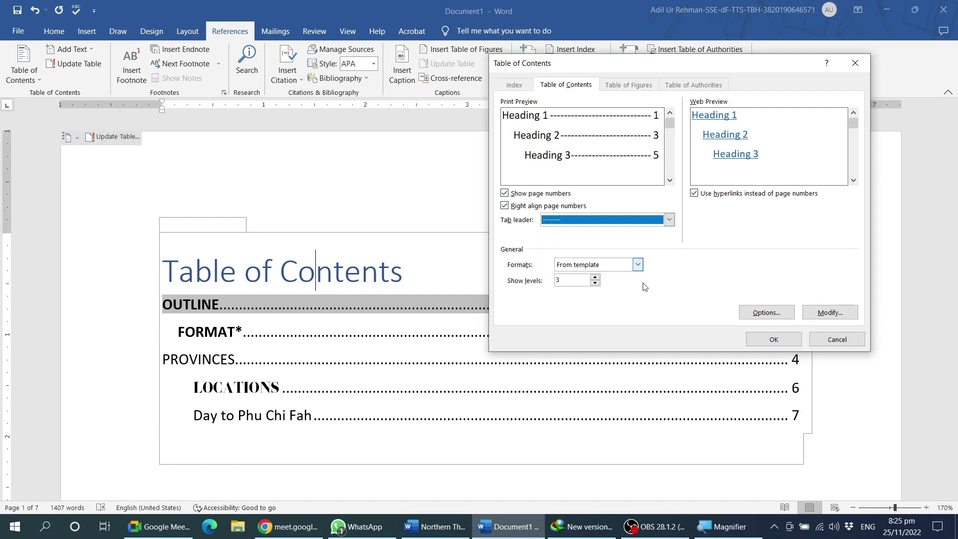
pyautogui.click(774, 339)
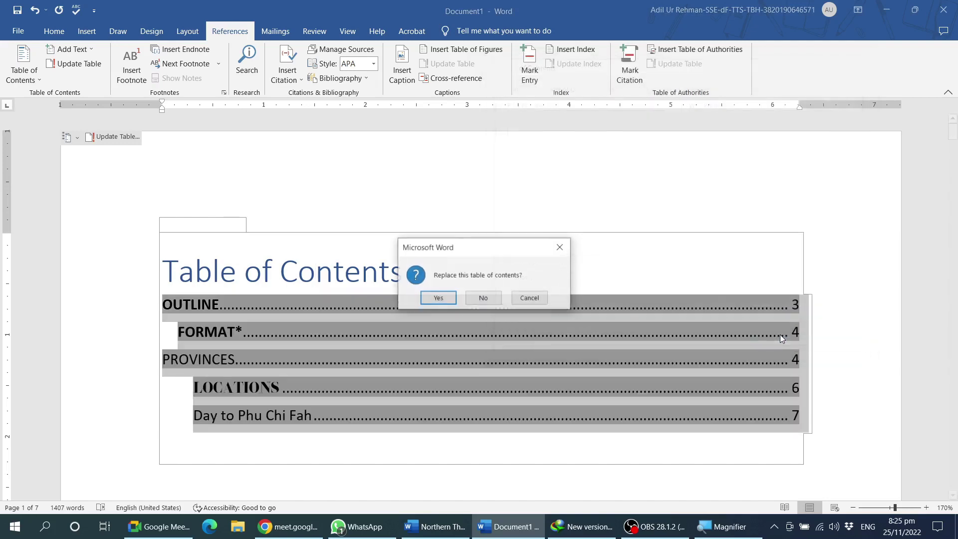
pyautogui.click(438, 298)
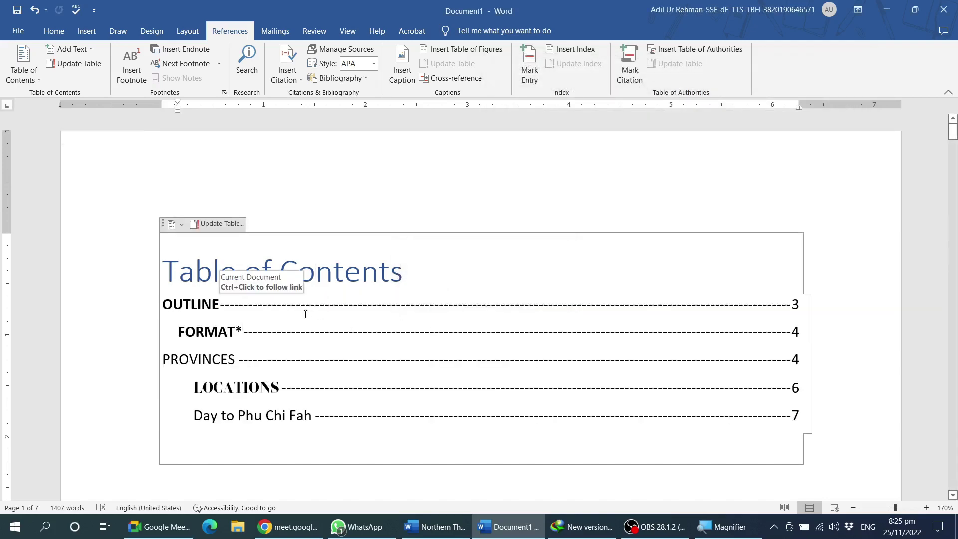
# Step: Switch the table of contents tab leader to a solid line and replace the table
pyautogui.click(23, 65)
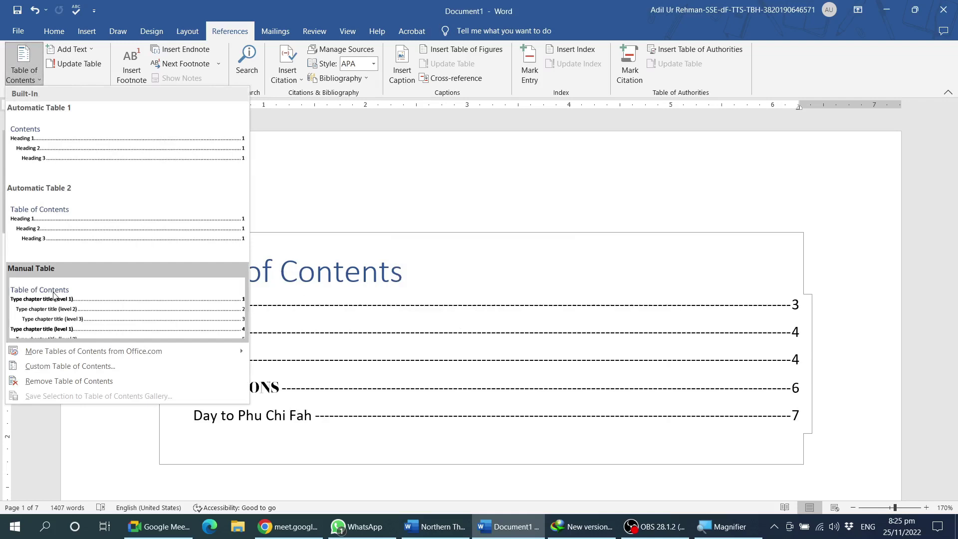
pyautogui.click(55, 369)
pyautogui.click(581, 220)
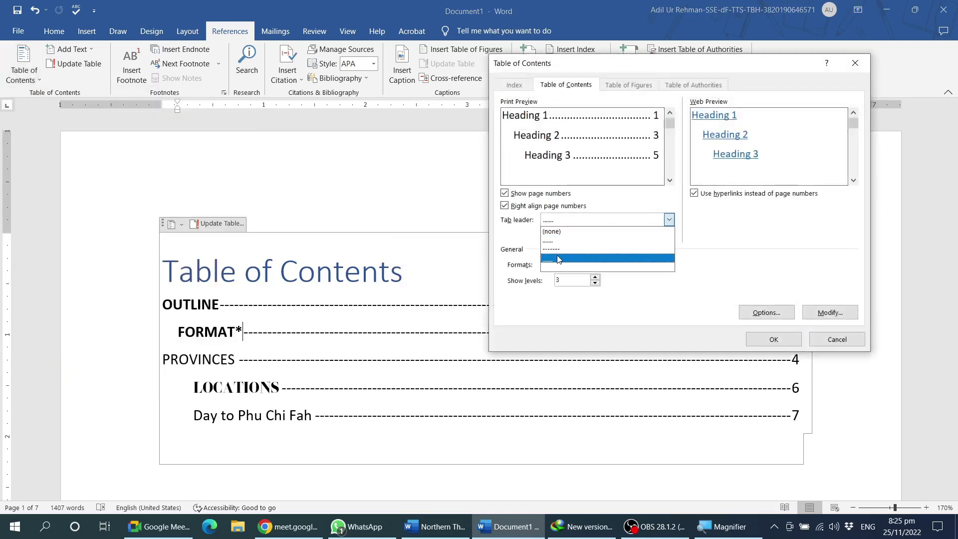
pyautogui.click(581, 260)
pyautogui.click(748, 341)
pyautogui.click(749, 340)
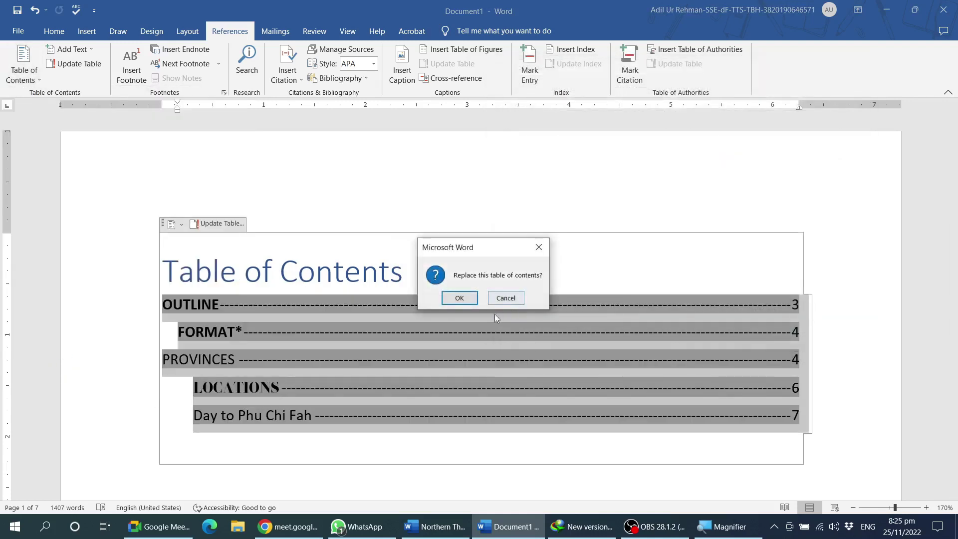
pyautogui.click(455, 310)
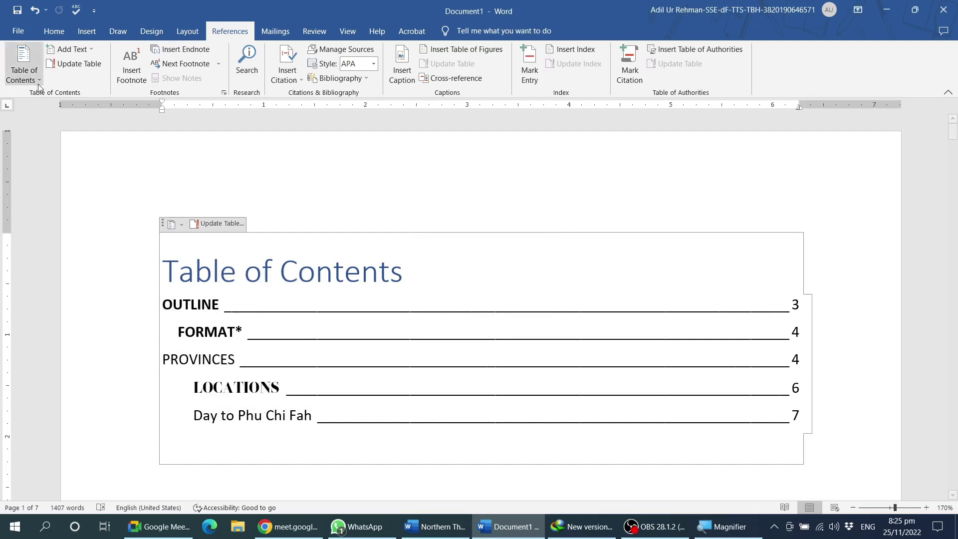
# Step: Set the tab leader to (none) so entries show only titles and page numbers
pyautogui.click(24, 70)
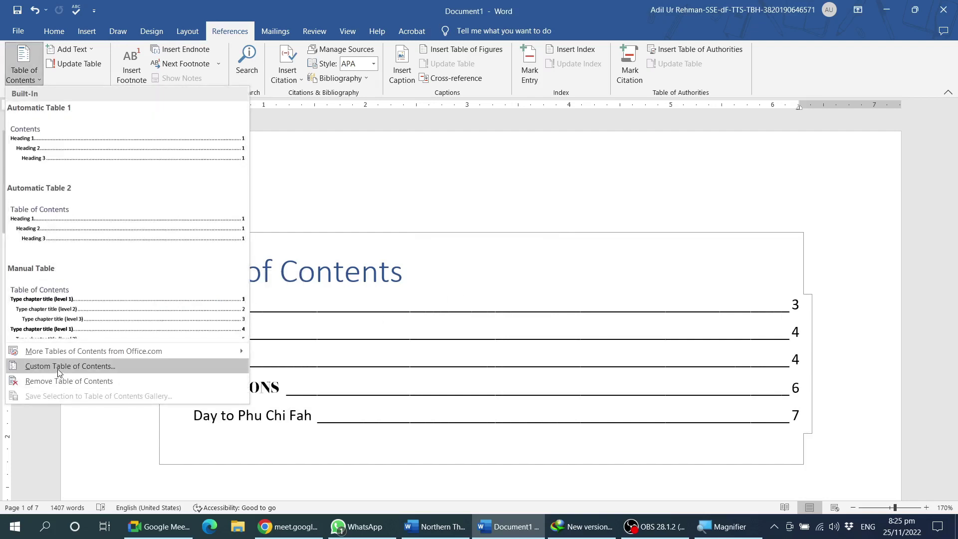
pyautogui.click(69, 366)
pyautogui.click(582, 220)
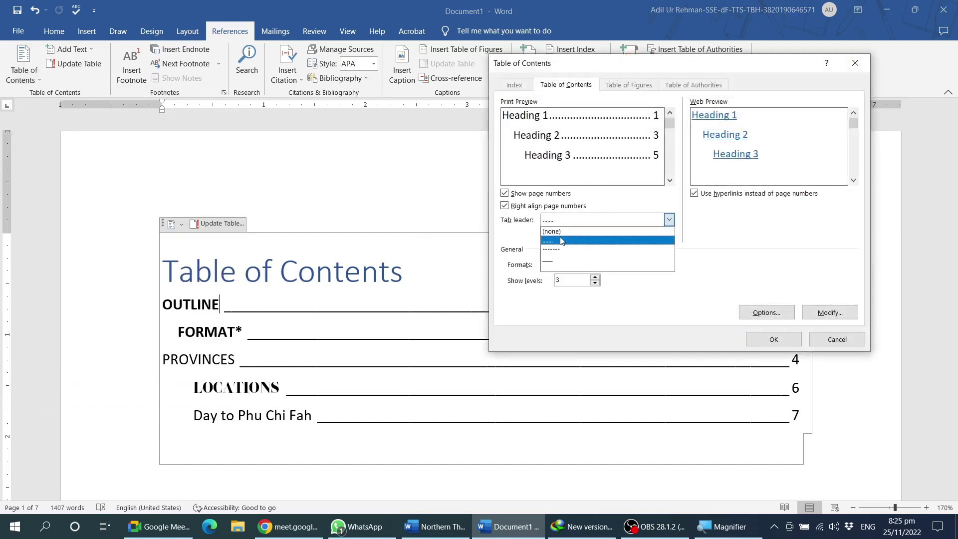
pyautogui.click(564, 232)
pyautogui.click(761, 345)
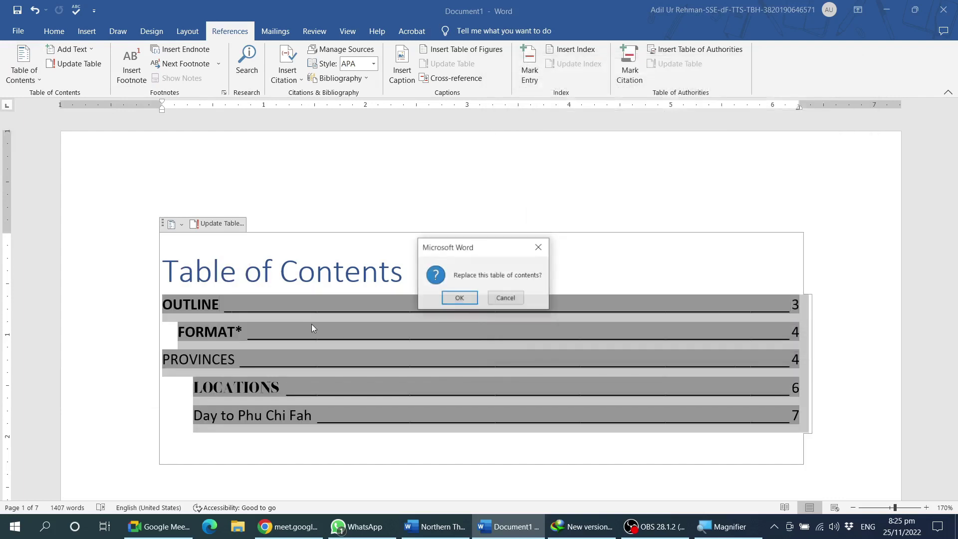
pyautogui.press('Return')
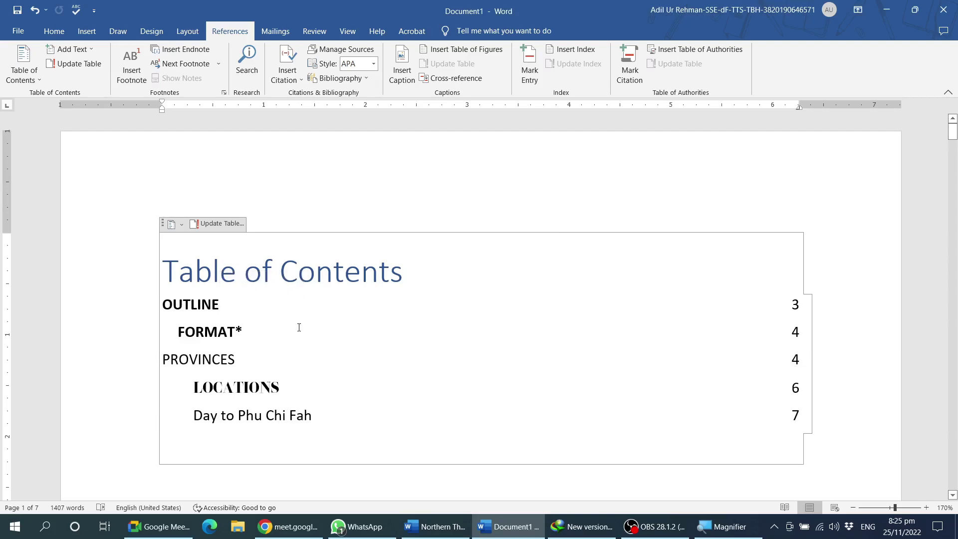
pyautogui.click(24, 69)
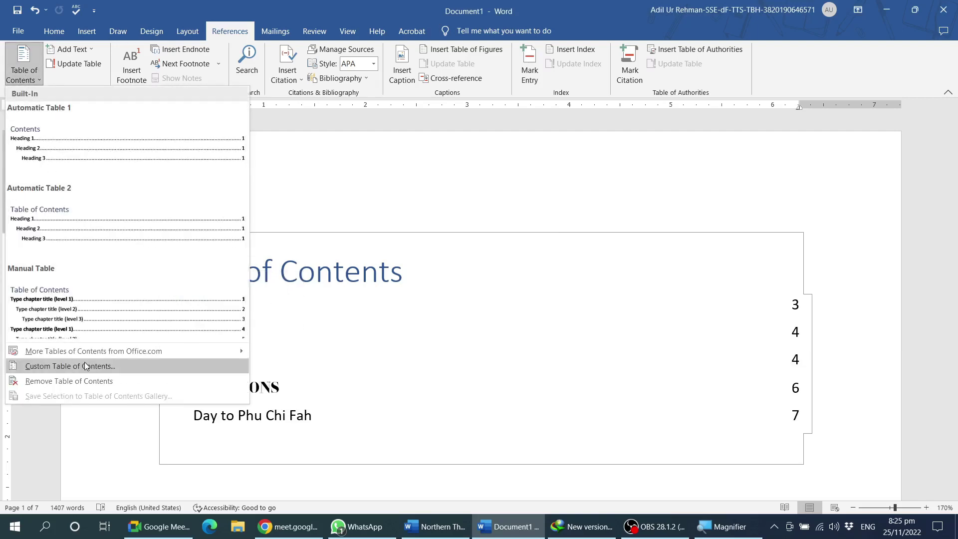
# Step: Open Custom Table of Contents and toggle page numbers and right alignment off, then back on
pyautogui.click(401, 306)
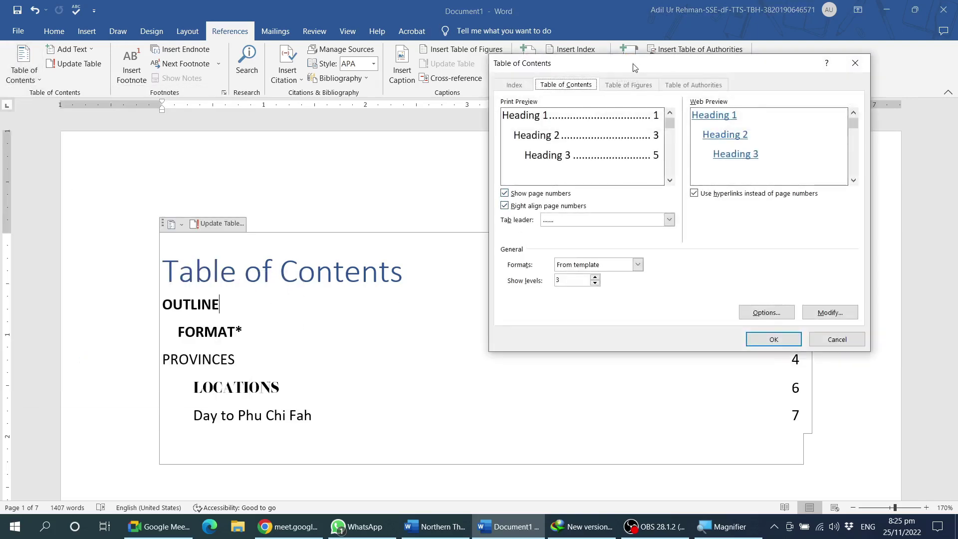
pyautogui.moveTo(633, 64); pyautogui.dragTo(561, 65)
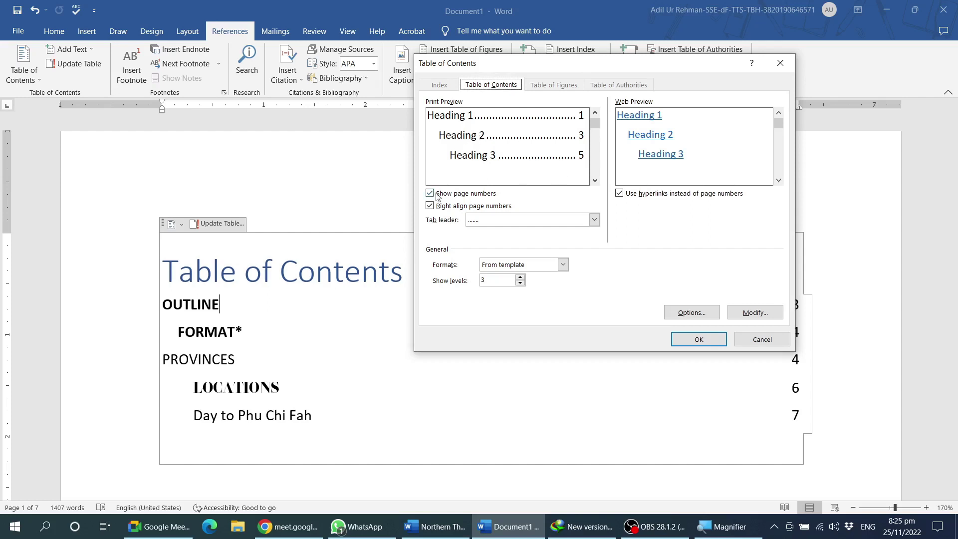
pyautogui.click(469, 195)
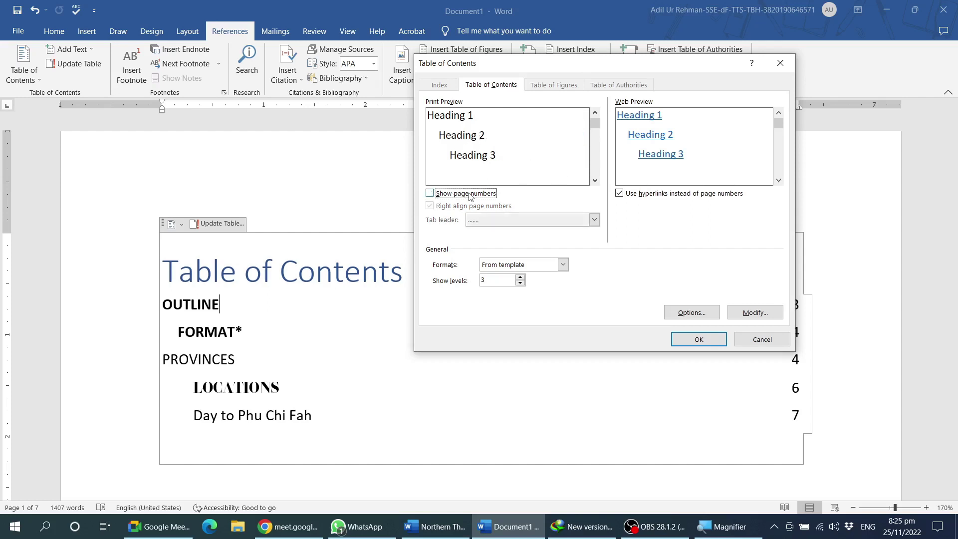
pyautogui.click(469, 195)
pyautogui.click(469, 194)
pyautogui.click(458, 195)
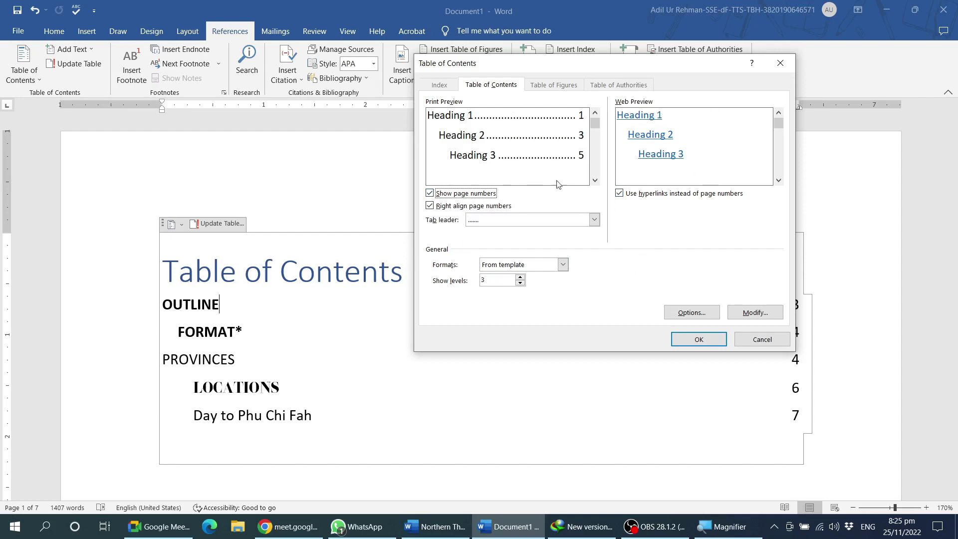
pyautogui.click(452, 209)
pyautogui.click(453, 210)
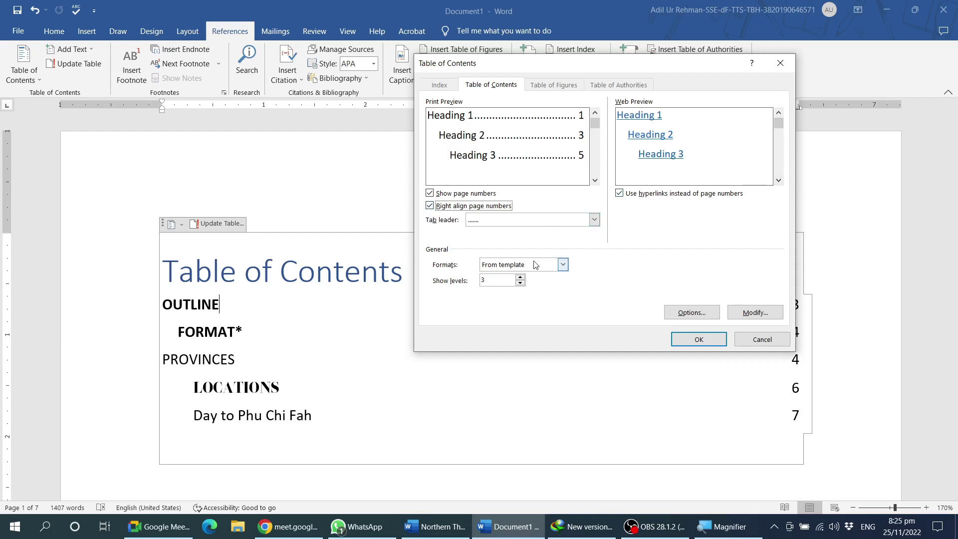
# Step: Preview the Classic, Distinctive and Fancy formats, then settle on the Modern table of contents format
pyautogui.click(562, 266)
pyautogui.click(443, 260)
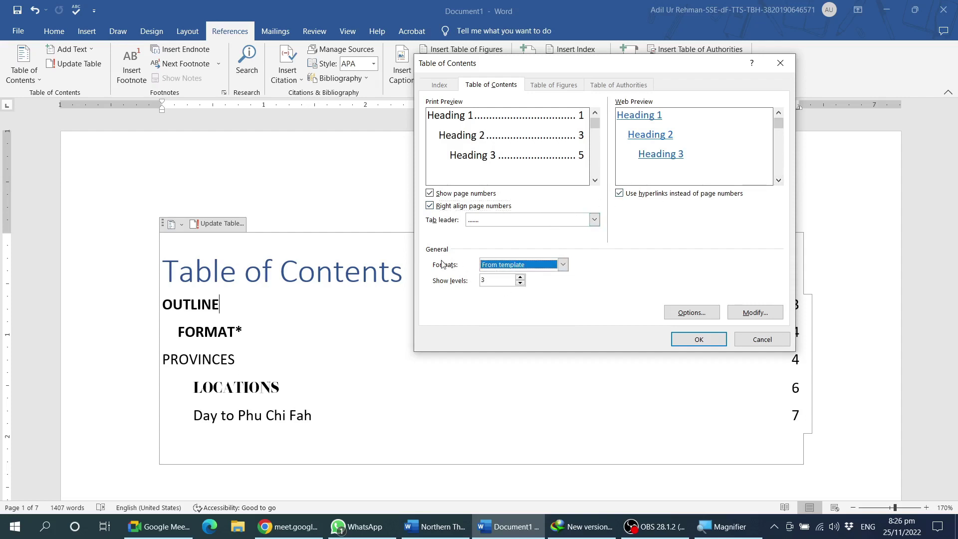
pyautogui.click(539, 266)
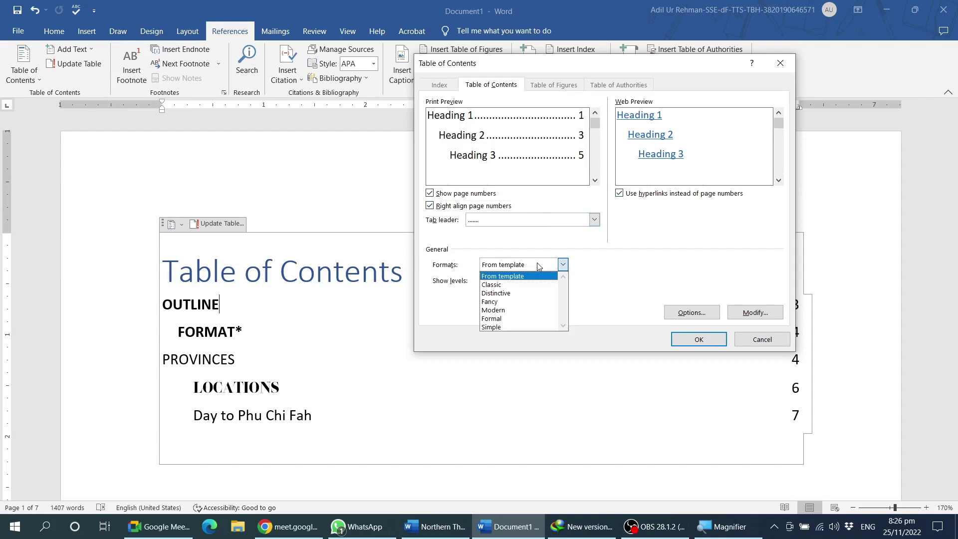
pyautogui.click(494, 284)
pyautogui.click(564, 270)
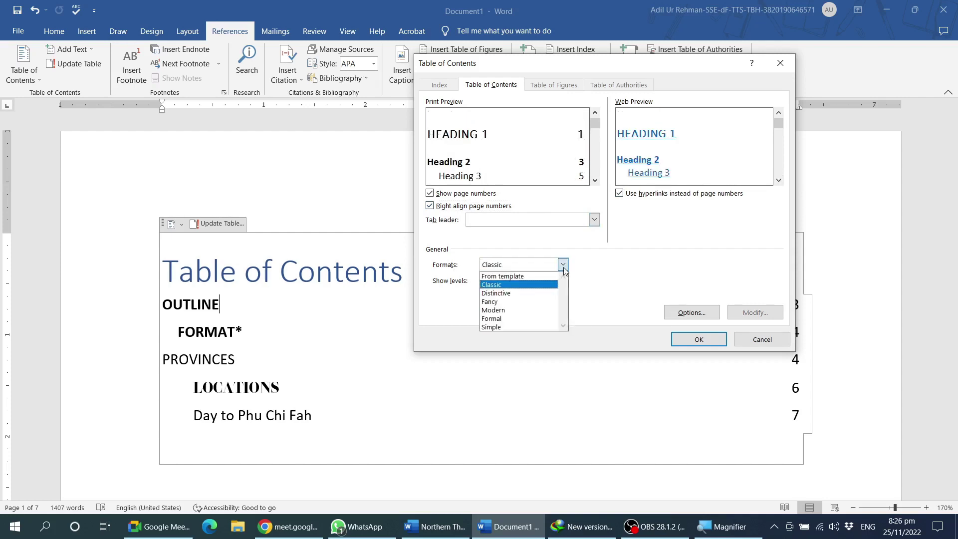
pyautogui.click(497, 292)
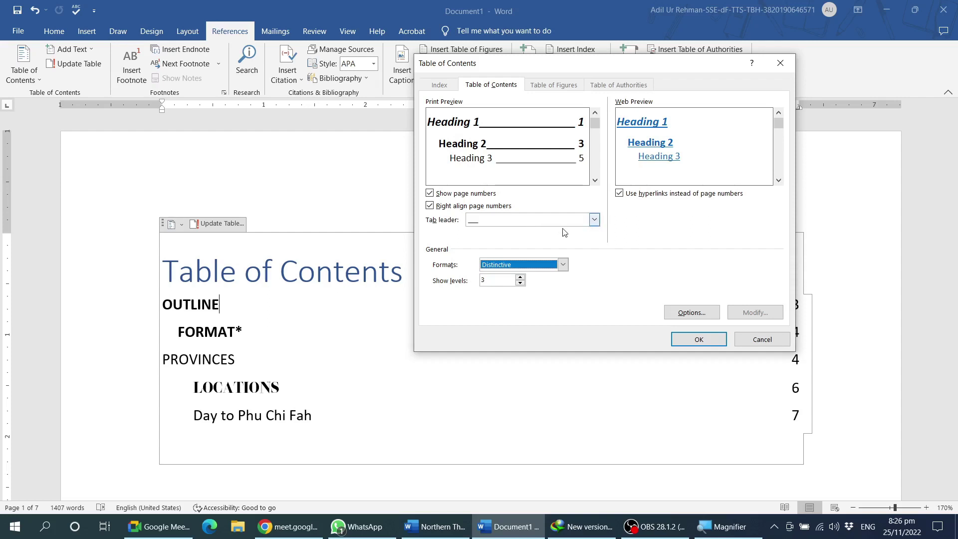
pyautogui.click(563, 265)
pyautogui.click(523, 301)
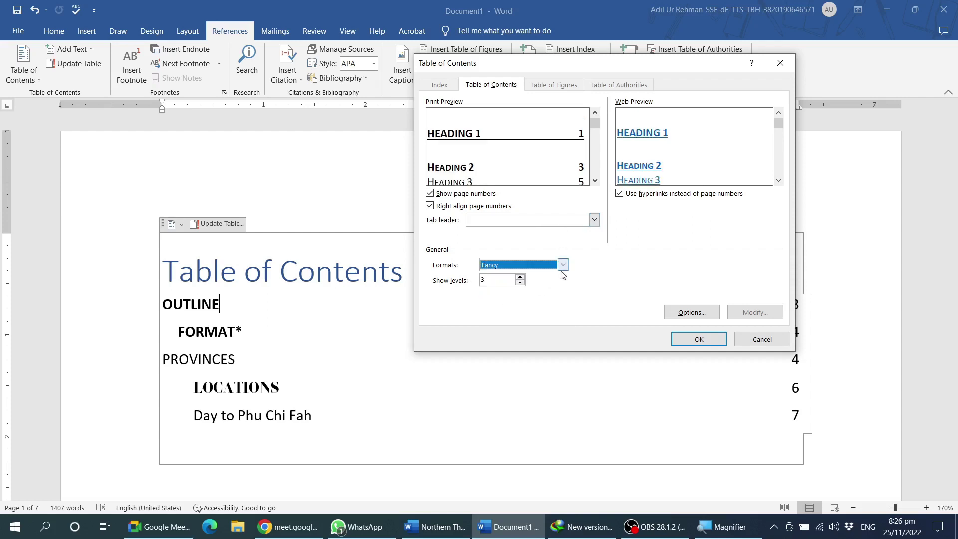
pyautogui.click(562, 265)
pyautogui.click(519, 310)
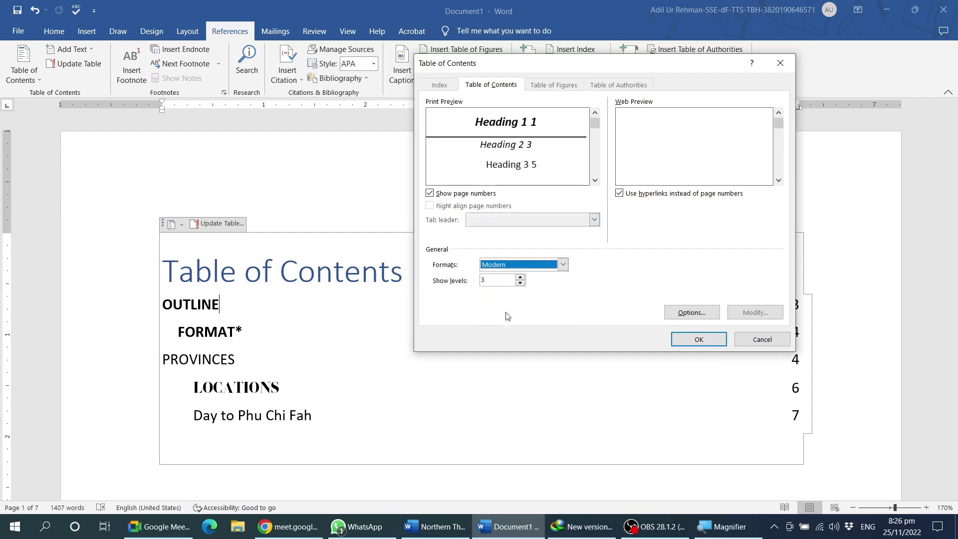
pyautogui.click(563, 264)
pyautogui.click(562, 267)
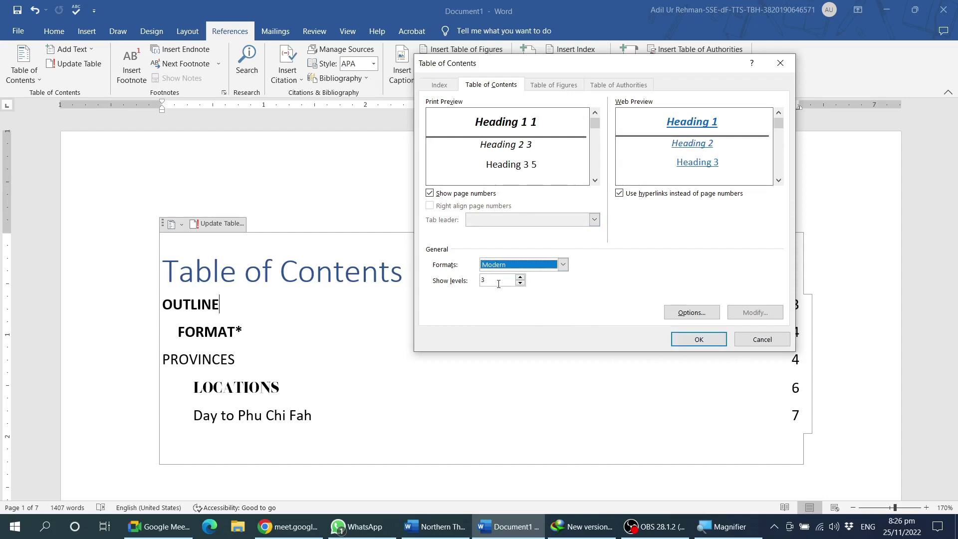
# Step: Keep Show levels at 3, review the Options, and accept the Modern settings with OK
pyautogui.press('Tab')
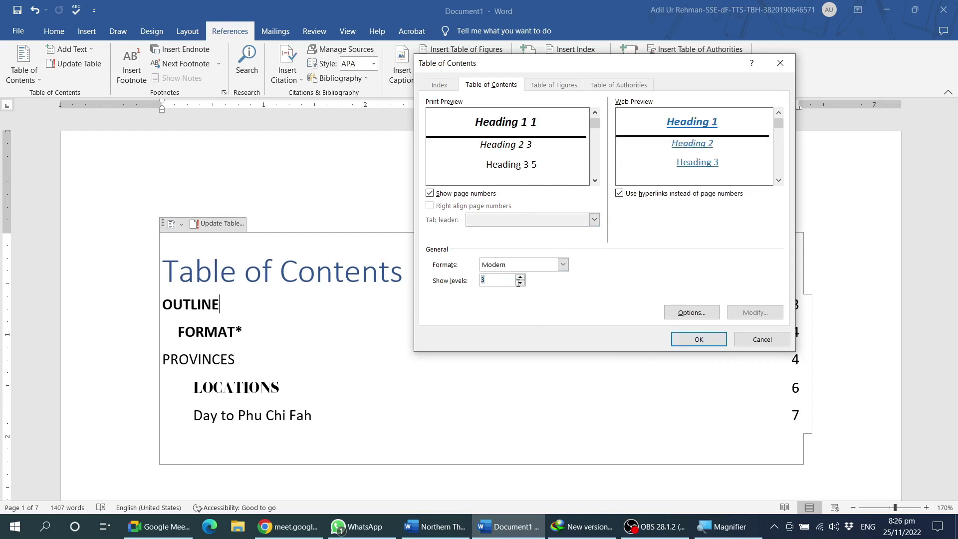
pyautogui.click(520, 278)
pyautogui.click(521, 278)
pyautogui.click(520, 277)
pyautogui.click(520, 284)
pyautogui.click(693, 313)
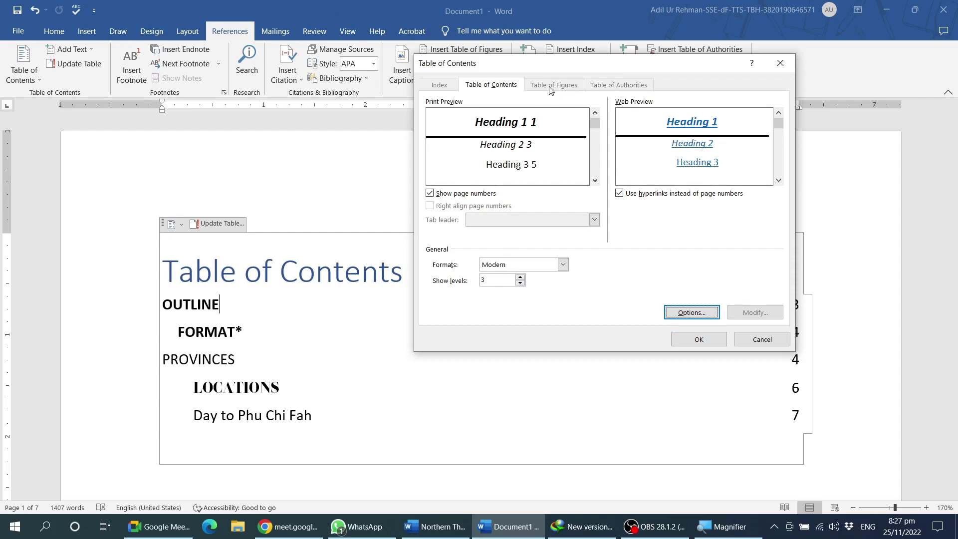
pyautogui.click(699, 339)
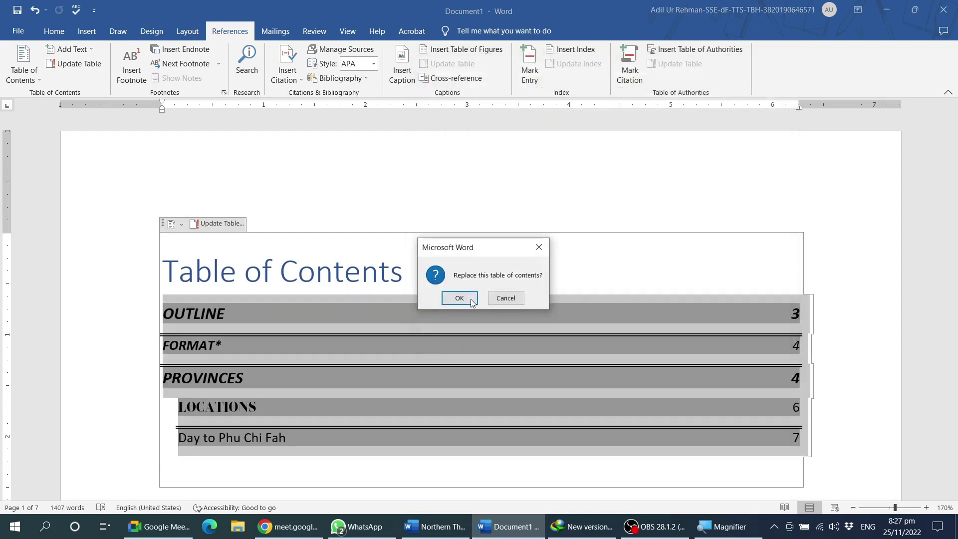
# Step: Confirm replacing the old table of contents with the Modern one, then click before the OUTLINE entry
pyautogui.click(468, 298)
pyautogui.click(469, 298)
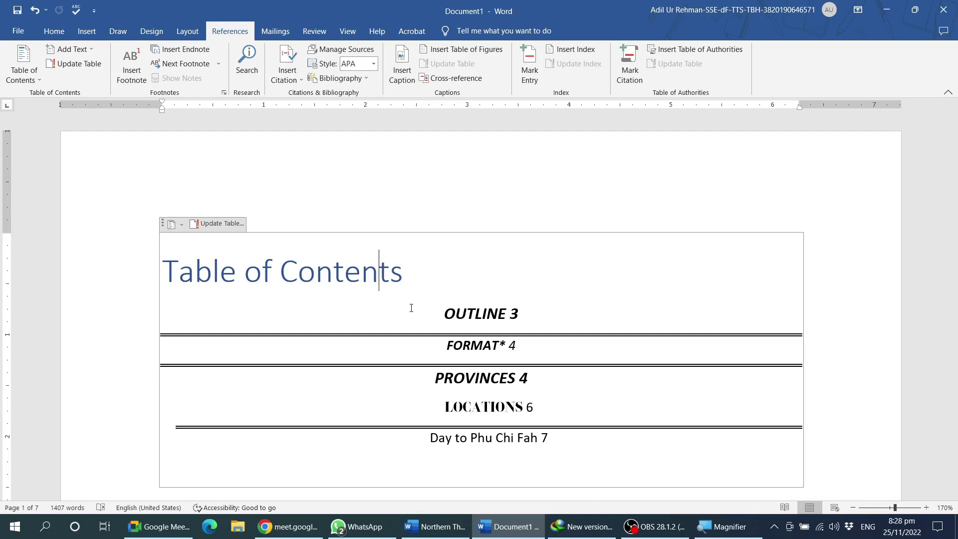
pyautogui.click(445, 314)
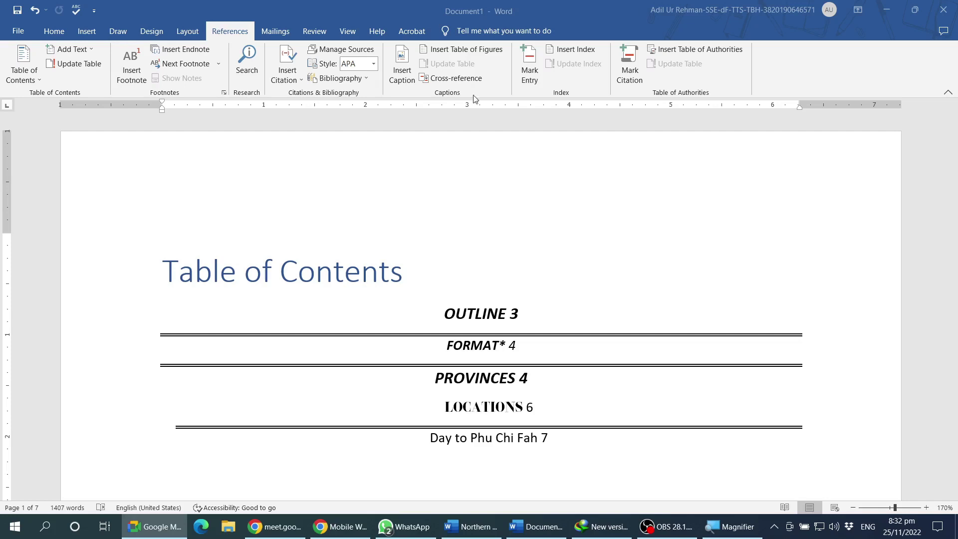
pyautogui.click(299, 272)
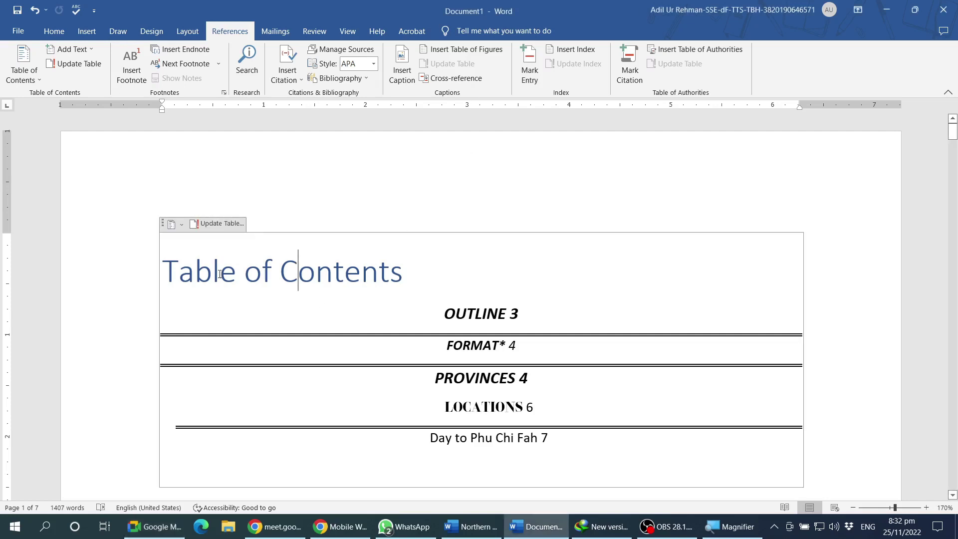
pyautogui.click(218, 224)
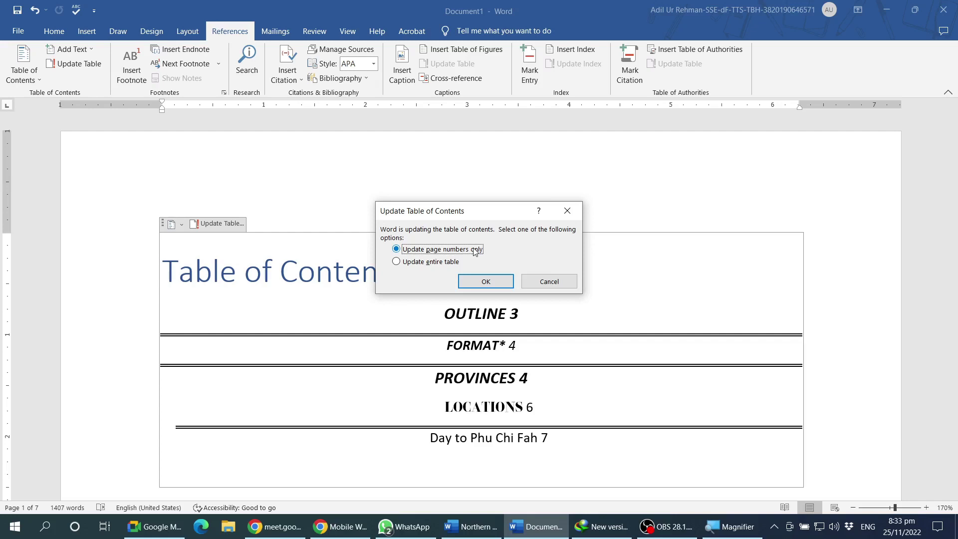
pyautogui.click(444, 262)
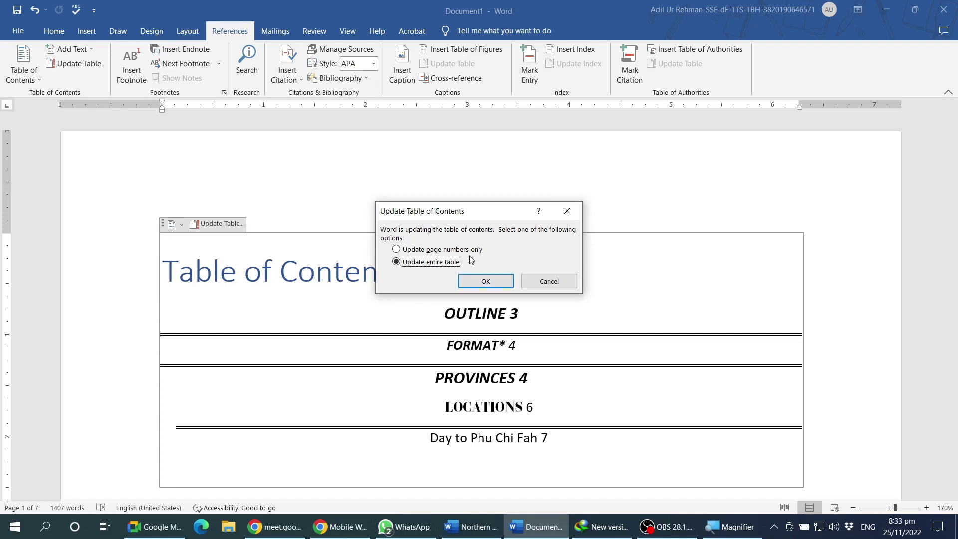
pyautogui.click(473, 281)
pyautogui.click(547, 281)
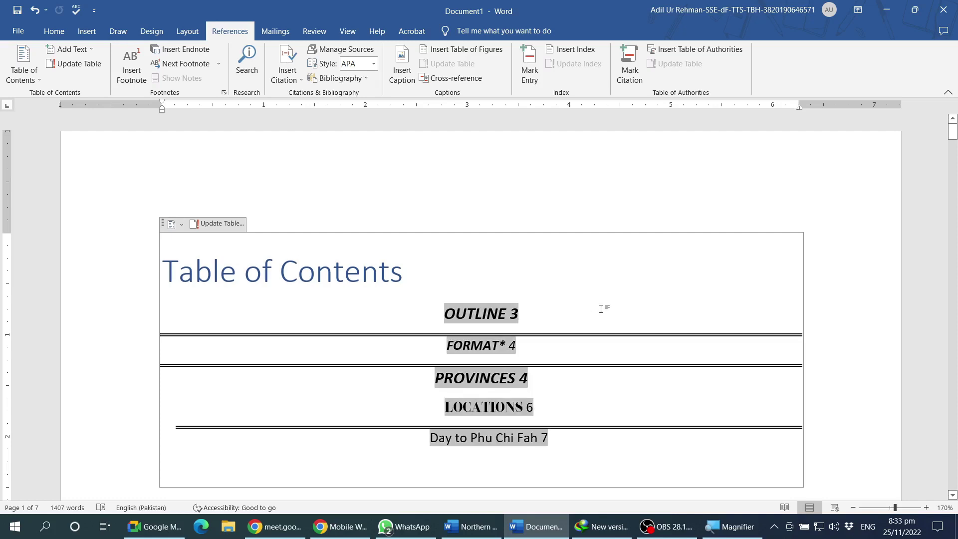
# Step: Move down to page 3 and place the cursor after the first OUTLINE paragraph, with Home showing
pyautogui.click(529, 205)
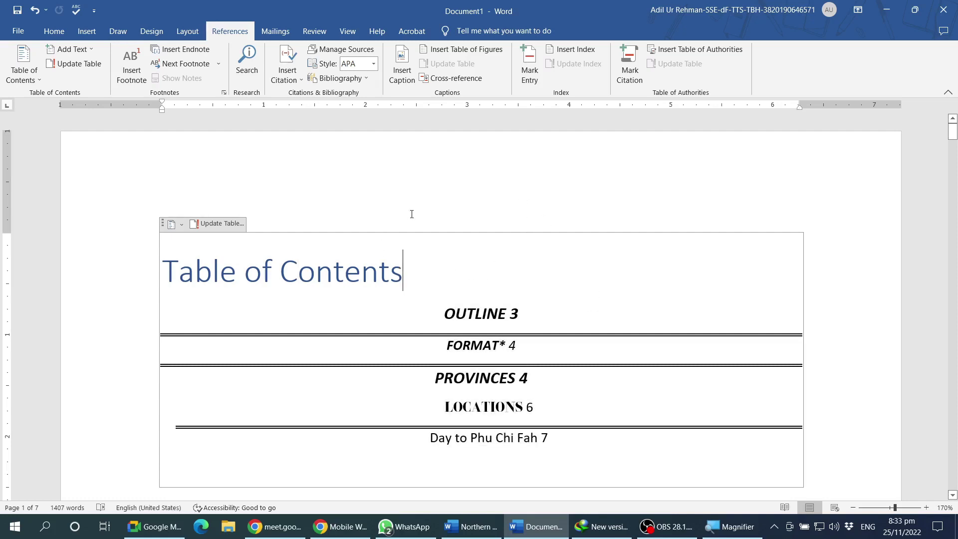
pyautogui.scroll(-5, 371, 318)
pyautogui.scroll(-5, 369, 320)
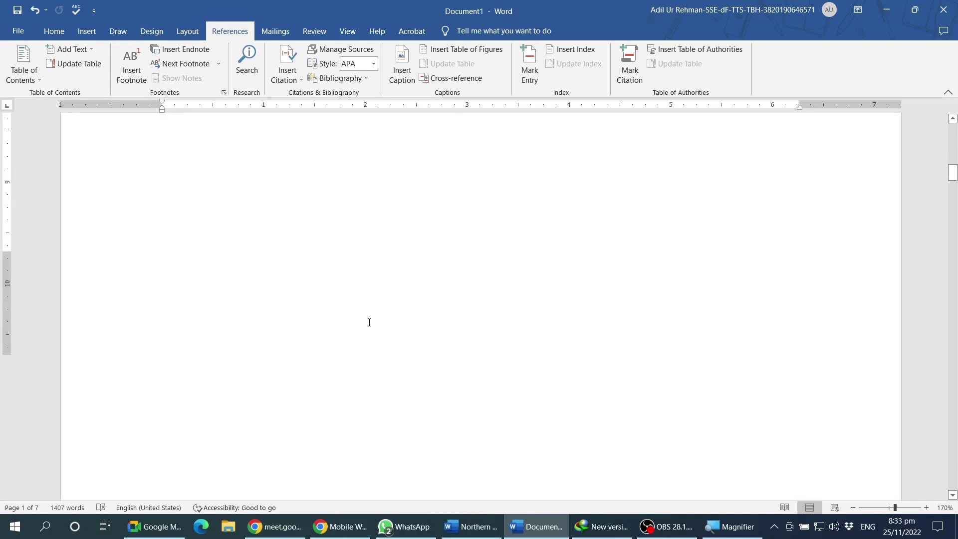
pyautogui.scroll(3, 369, 321)
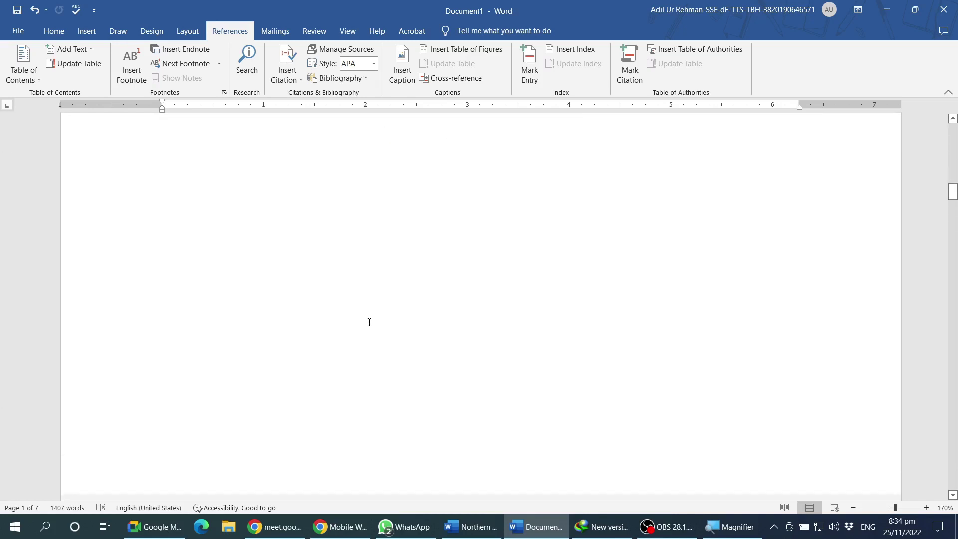
pyautogui.scroll(3, 364, 324)
pyautogui.click(277, 364)
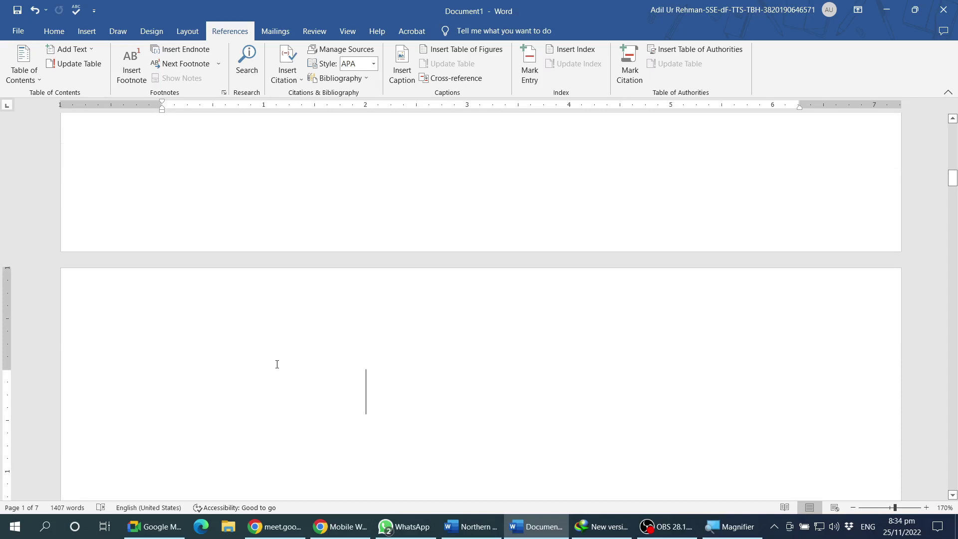
pyautogui.scroll(2, 277, 364)
pyautogui.scroll(1, 295, 379)
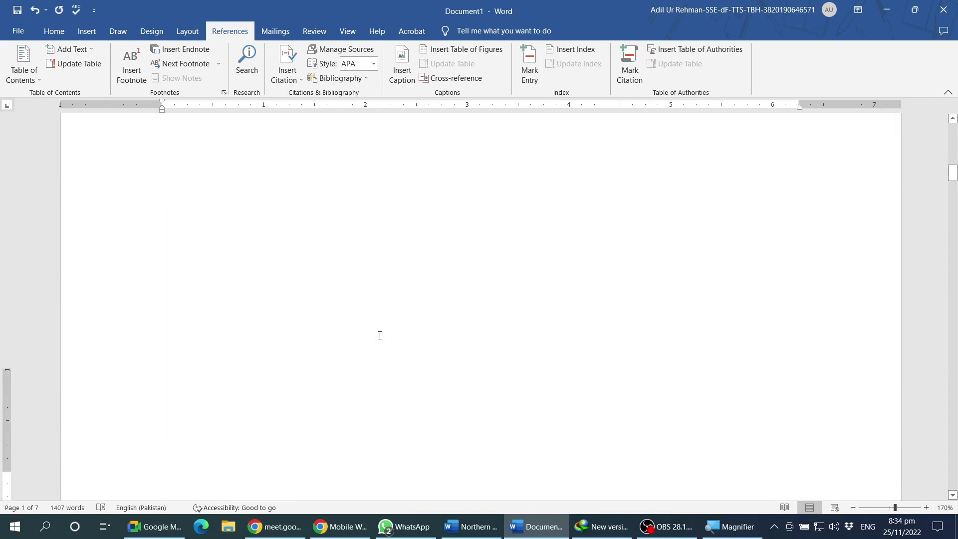
pyautogui.scroll(-10, 379, 335)
pyautogui.scroll(-2, 379, 335)
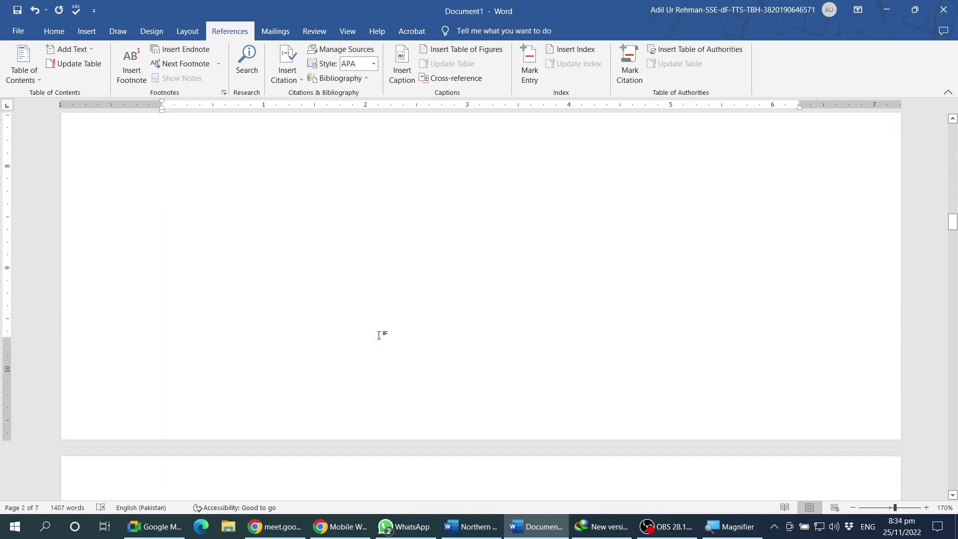
pyautogui.scroll(-5, 379, 335)
pyautogui.scroll(-4, 380, 335)
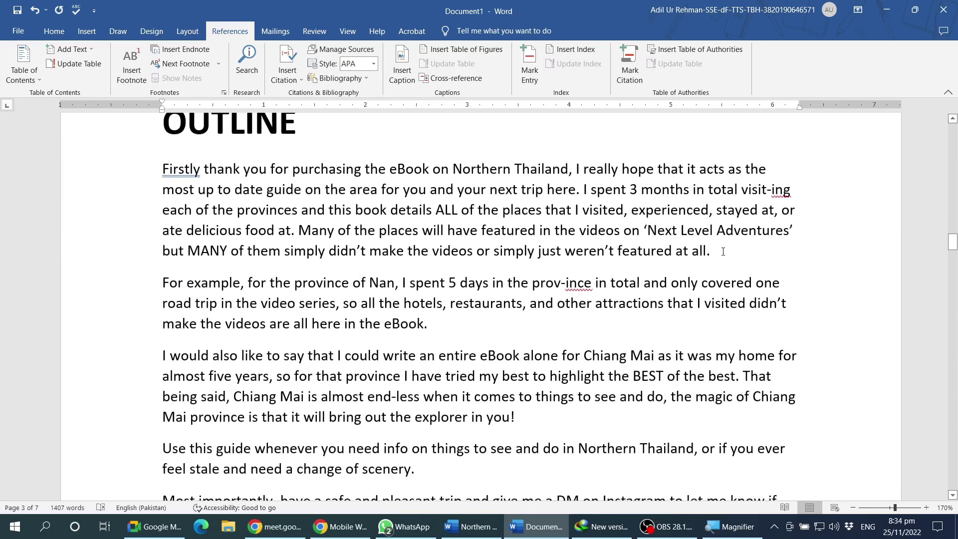
pyautogui.click(723, 251)
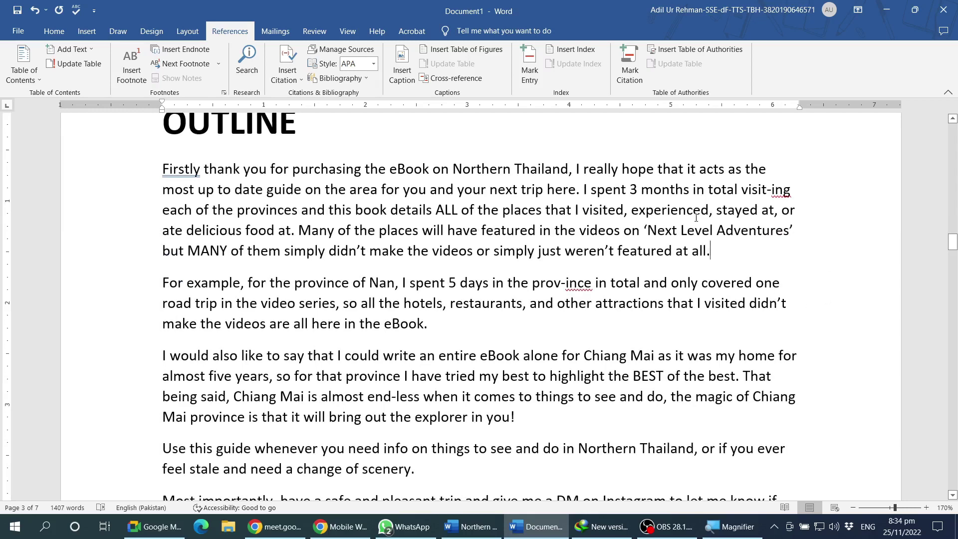
pyautogui.click(55, 31)
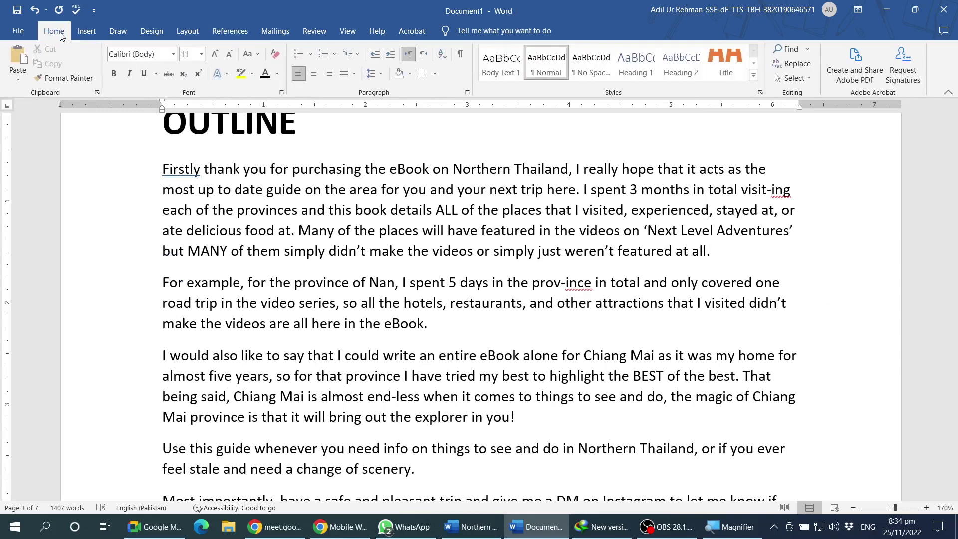
# Step: Open the Styles pane, then return to the PROVINCES entry in the table of contents under References
pyautogui.click(760, 92)
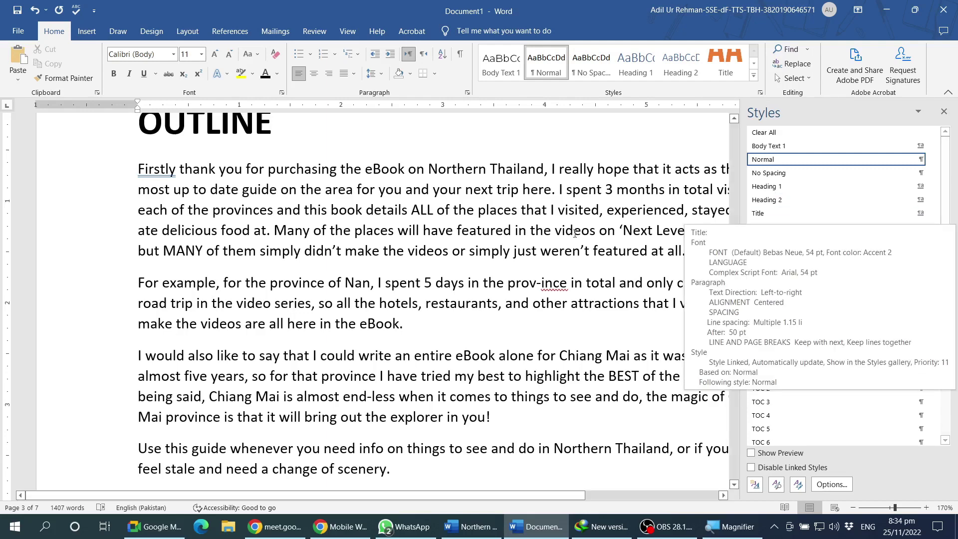
pyautogui.scroll(1, 539, 260)
pyautogui.scroll(5, 539, 269)
pyautogui.scroll(3, 539, 269)
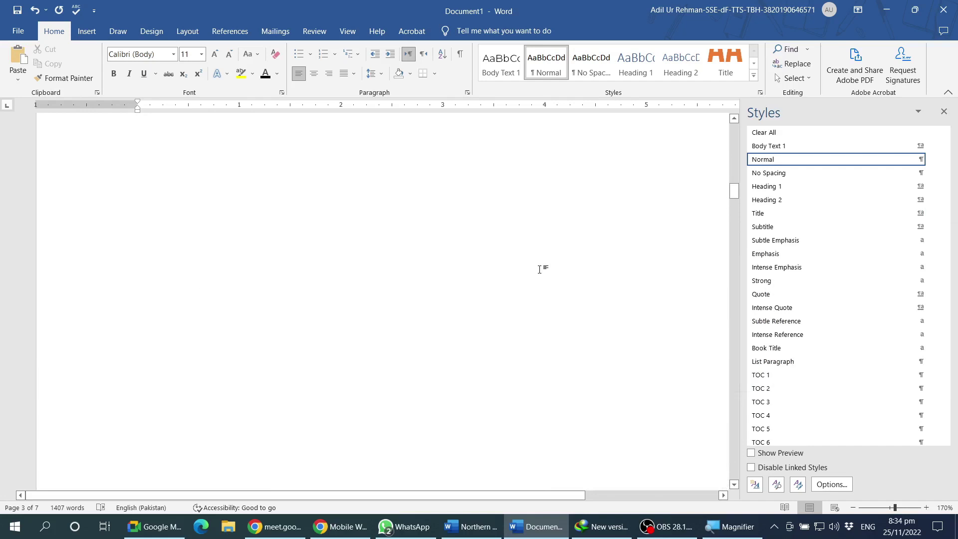
pyautogui.scroll(3, 539, 270)
pyautogui.scroll(3, 539, 270)
pyautogui.scroll(3, 537, 269)
pyautogui.scroll(3, 538, 269)
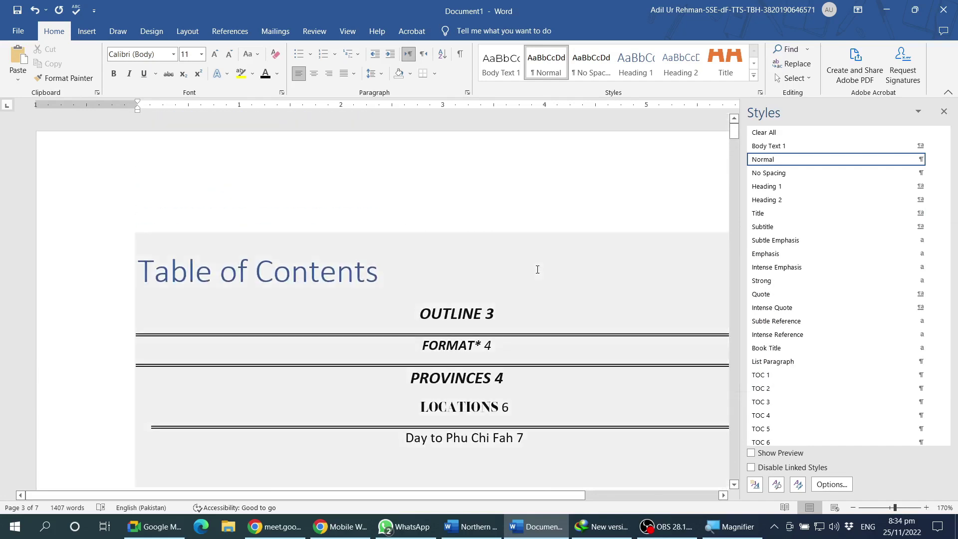
pyautogui.scroll(-3, 516, 265)
pyautogui.click(466, 223)
pyautogui.scroll(1, 337, 236)
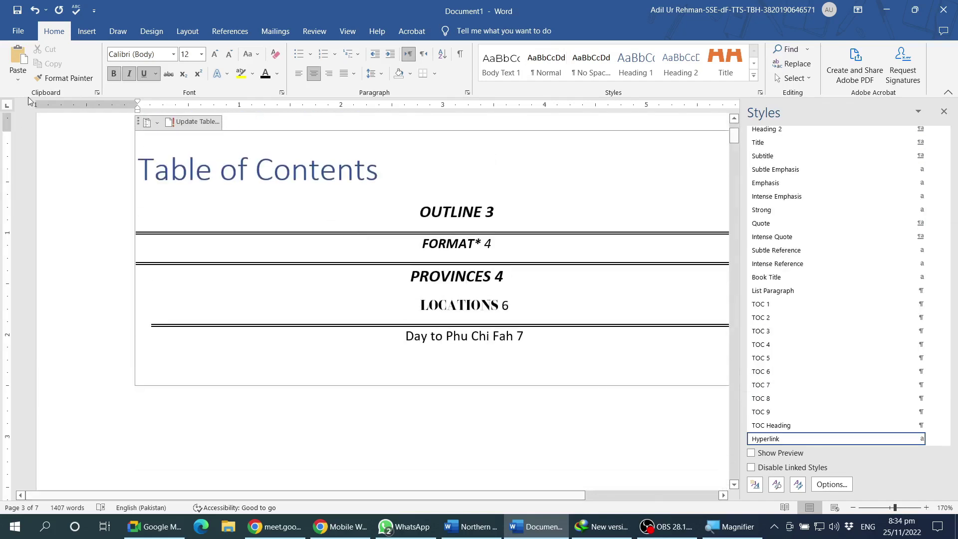
pyautogui.click(232, 35)
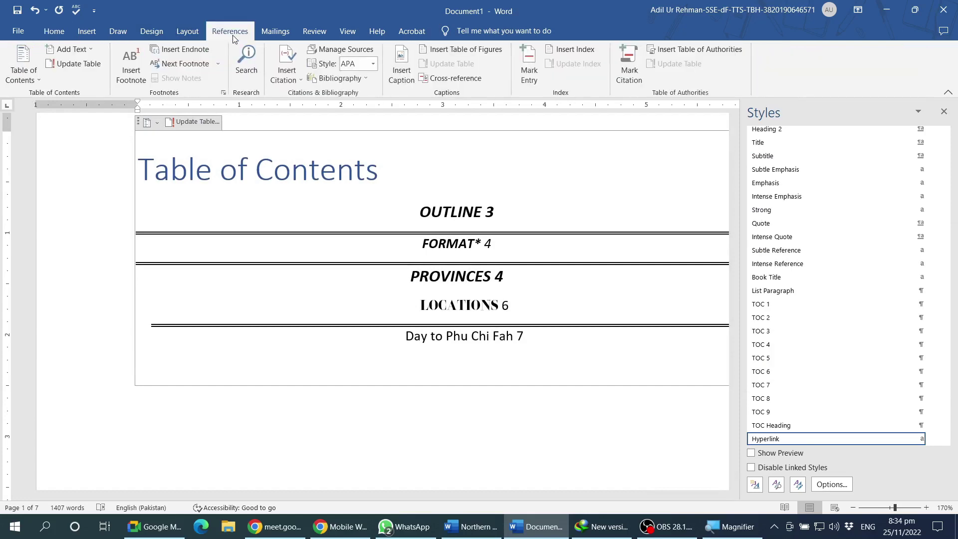
pyautogui.click(24, 79)
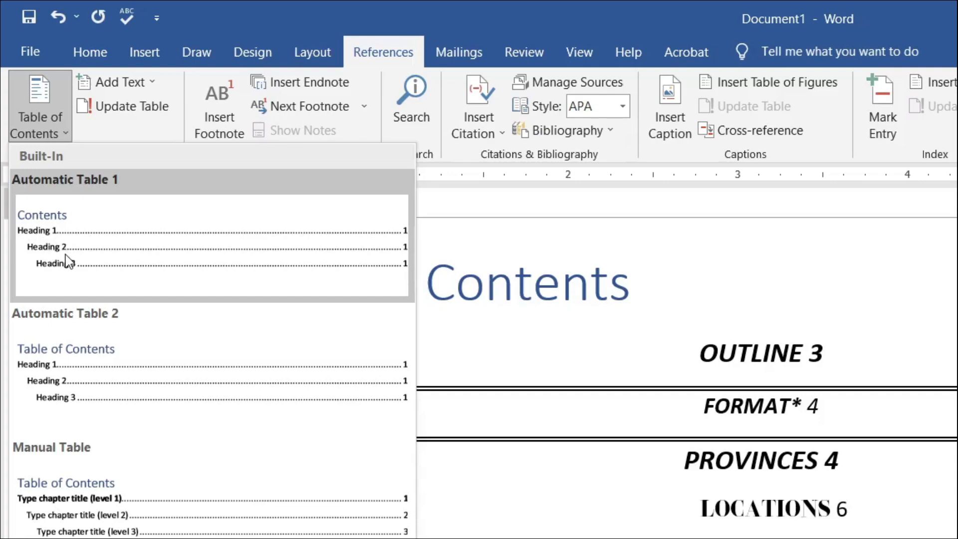
pyautogui.click(415, 302)
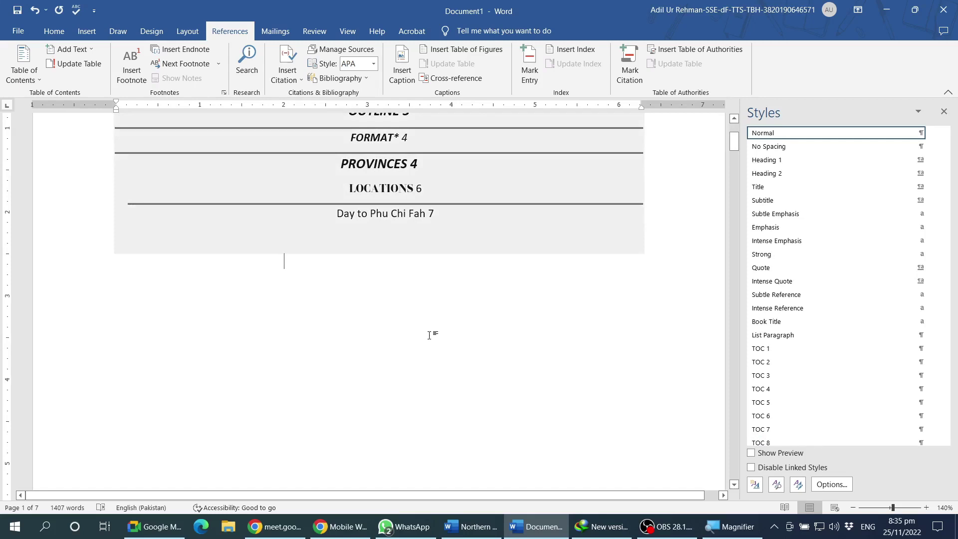
pyautogui.click(429, 335)
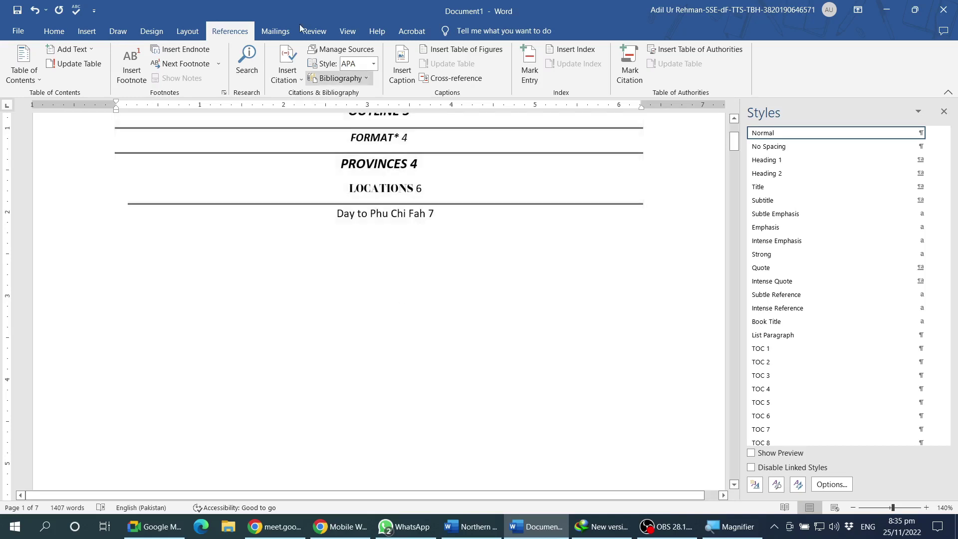